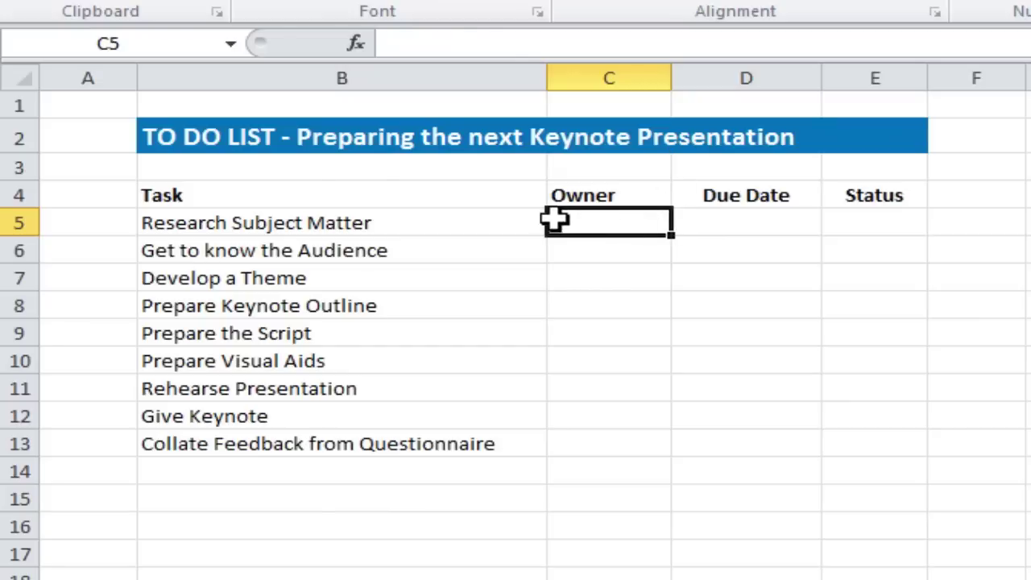
Give the first task an owner, due date 3/28/12 and status Done.
drag(524, 224, 453, 451)
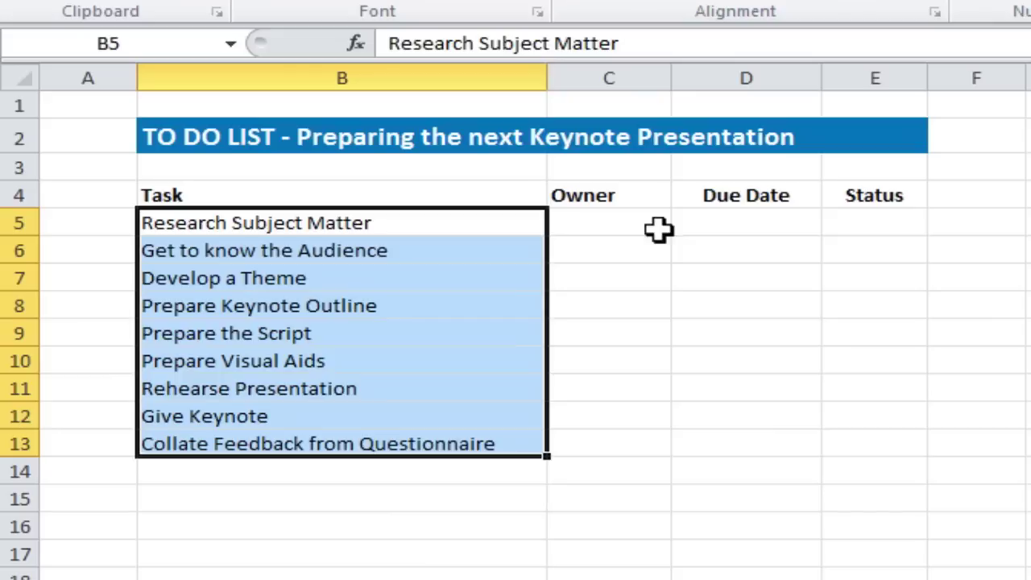
click(596, 223)
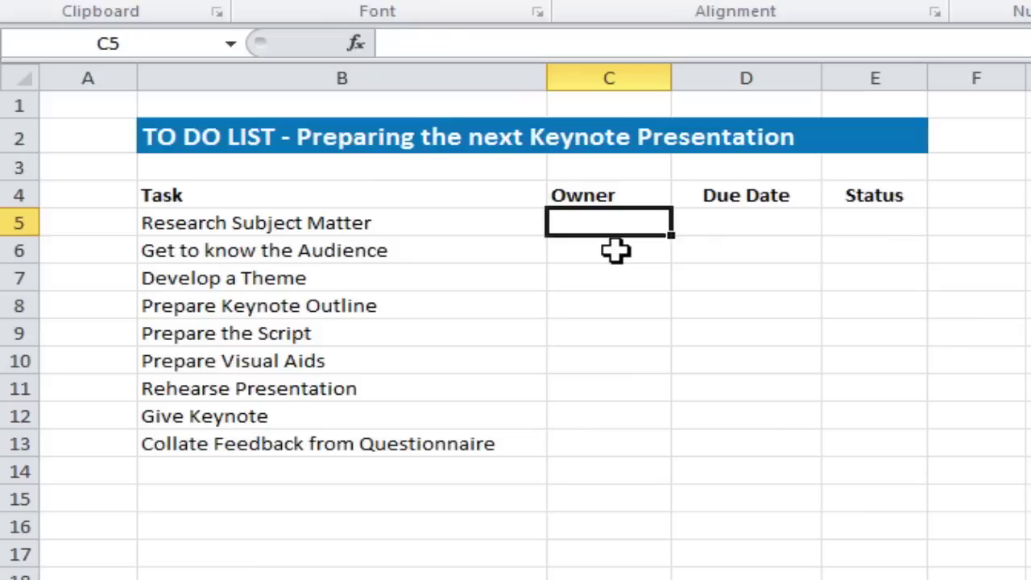
text(John)
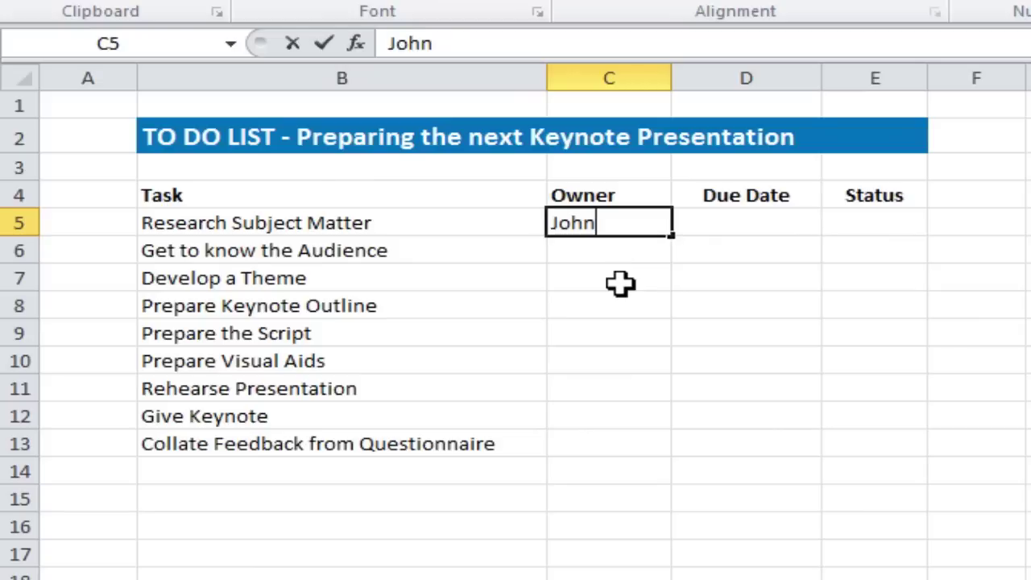
key(Tab)
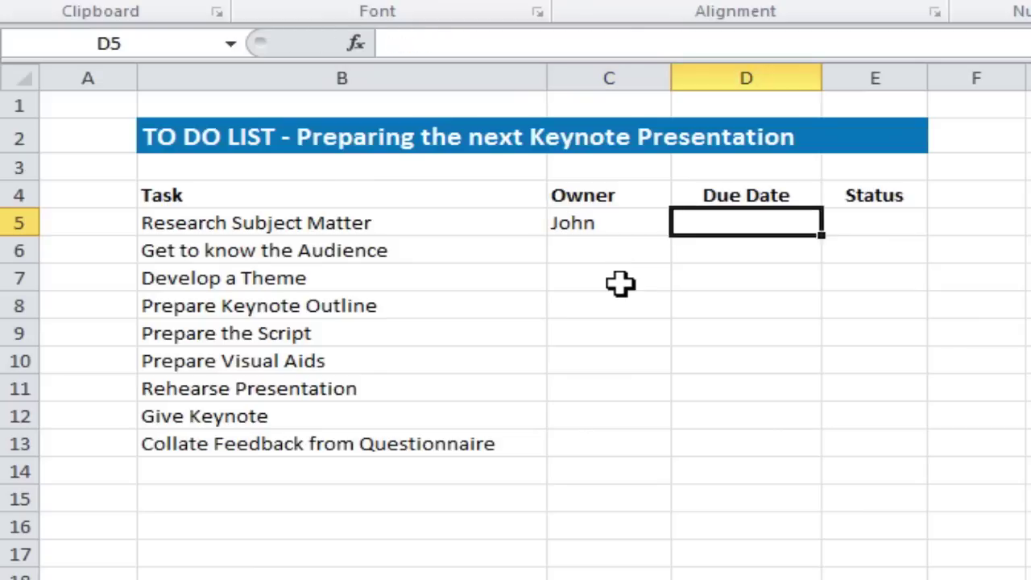
text(3/28/1)
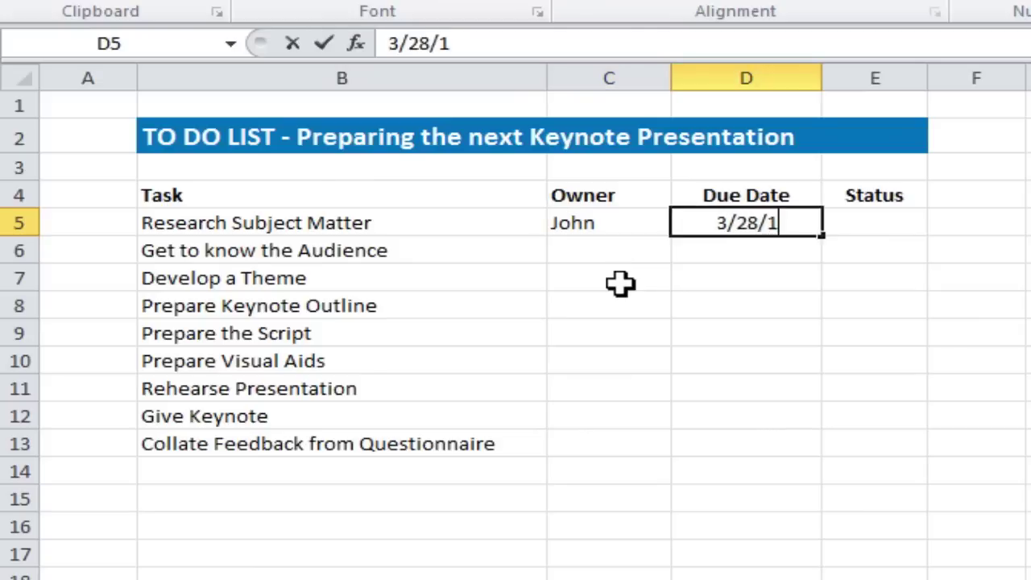
text(2)
key(Tab)
text(Done)
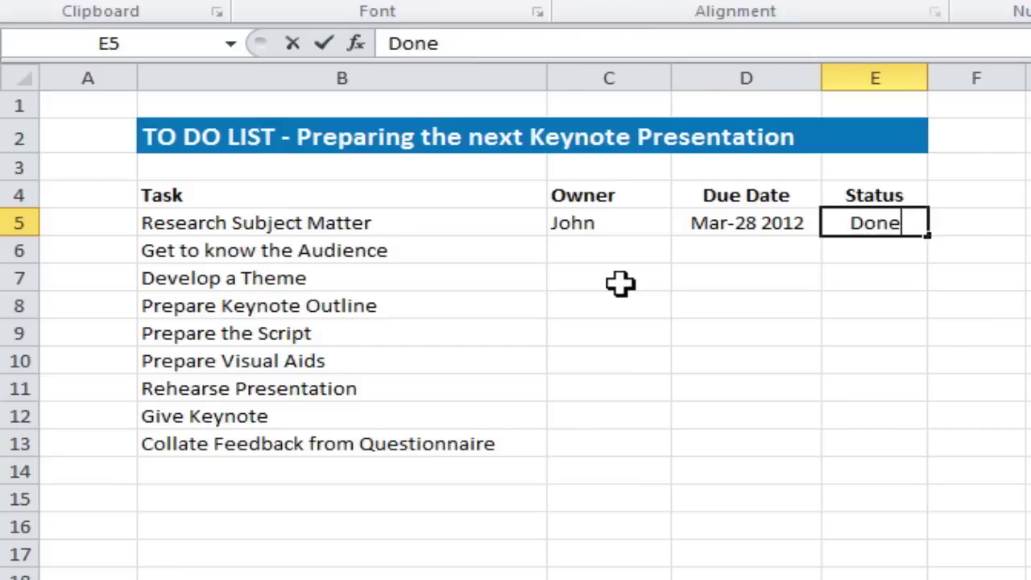
key(Return)
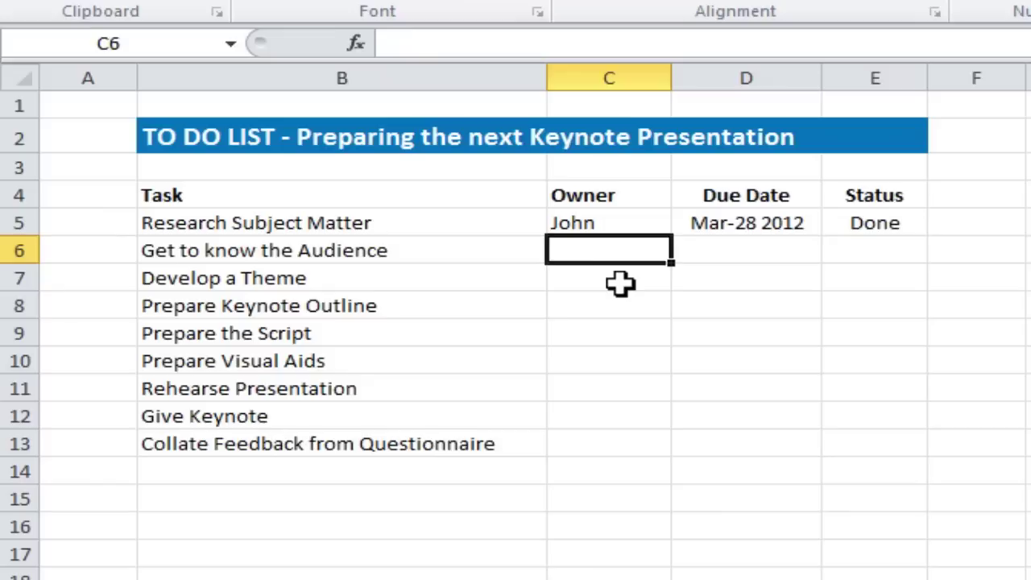
Give the second task the same owner, a 3/28/12 due date and Done status.
text(John)
key(Tab)
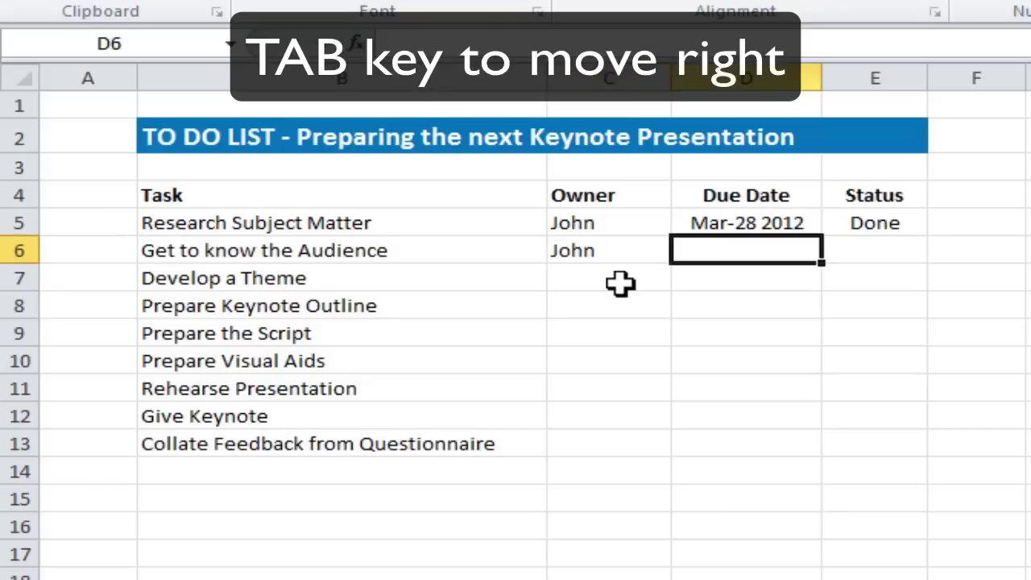
text(3/)
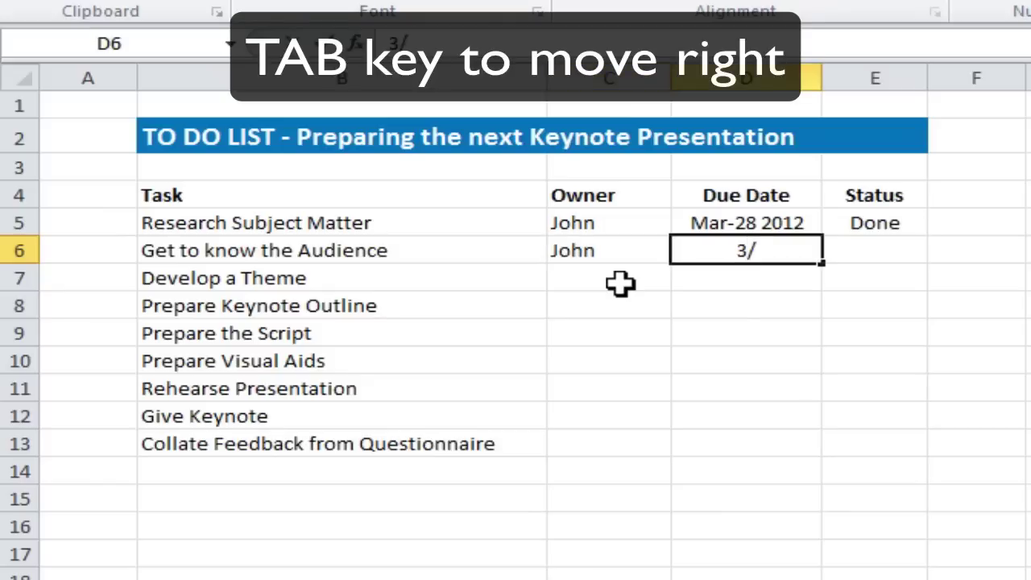
text(28/12)
key(Tab)
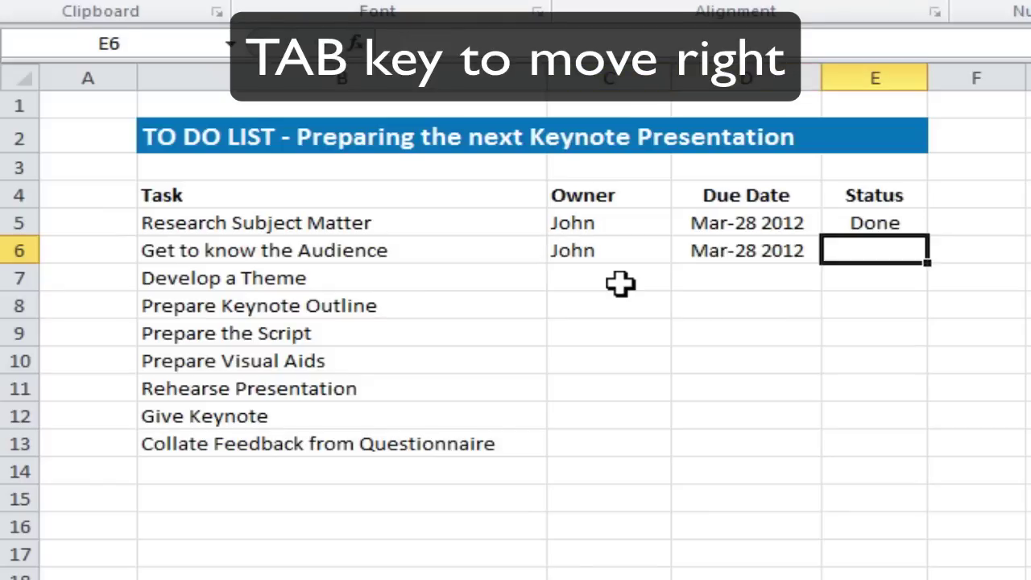
text(Done)
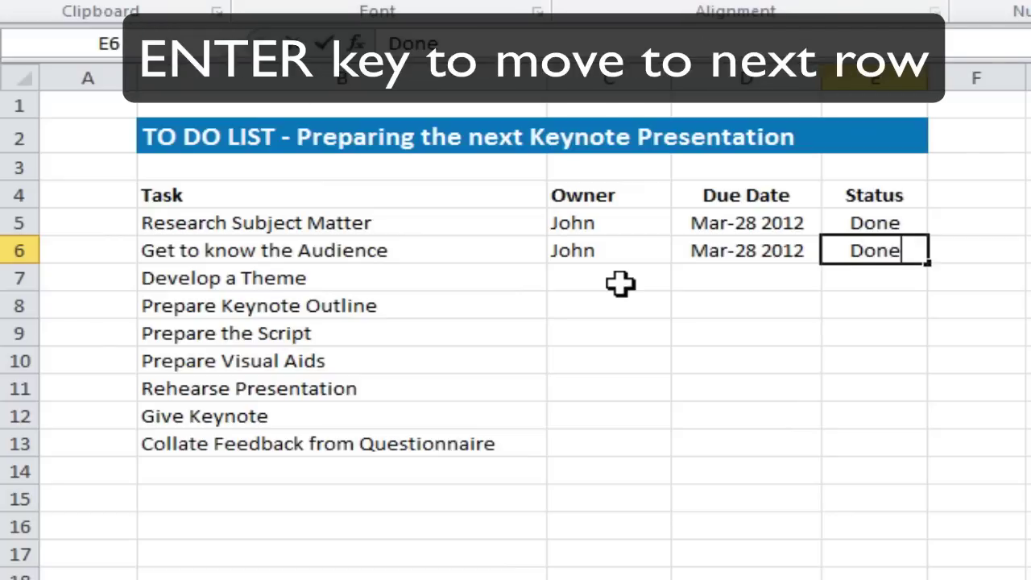
key(Return)
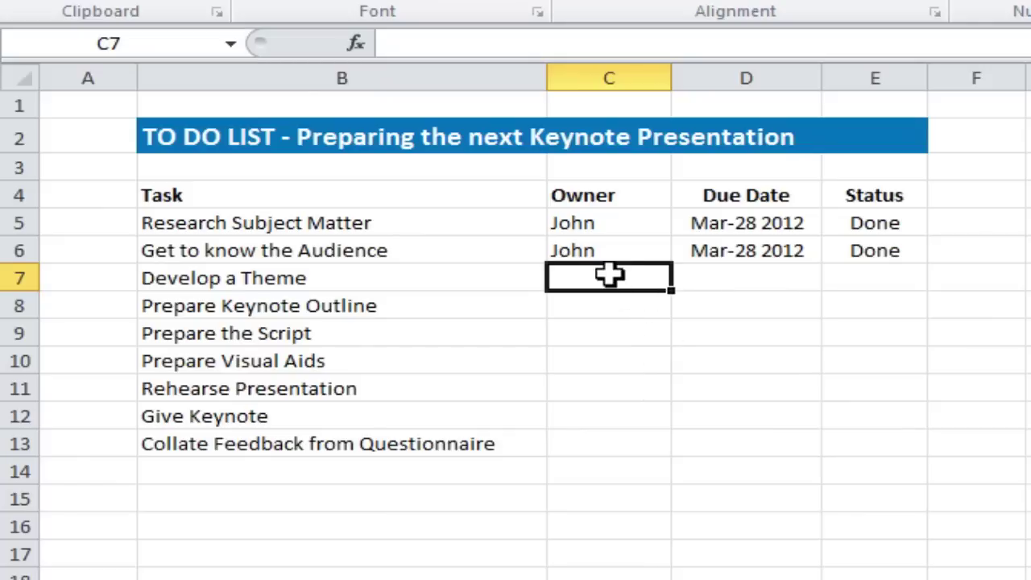
Copy row 6 into C7:E7 with Ctrl+D, then give row 8 an owner, 4/4/12 and 90%.
drag(608, 274, 830, 273)
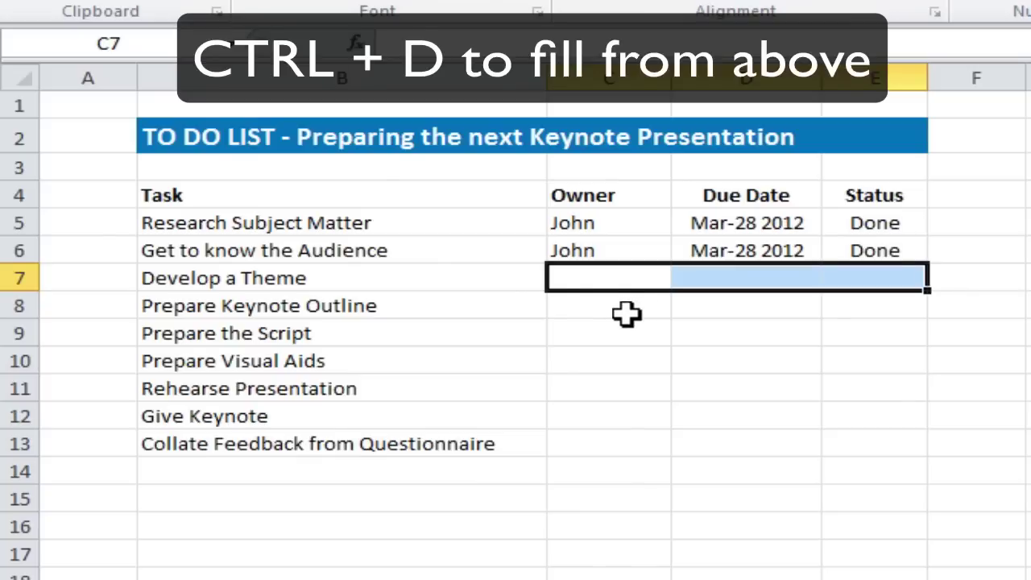
key(ctrl+d)
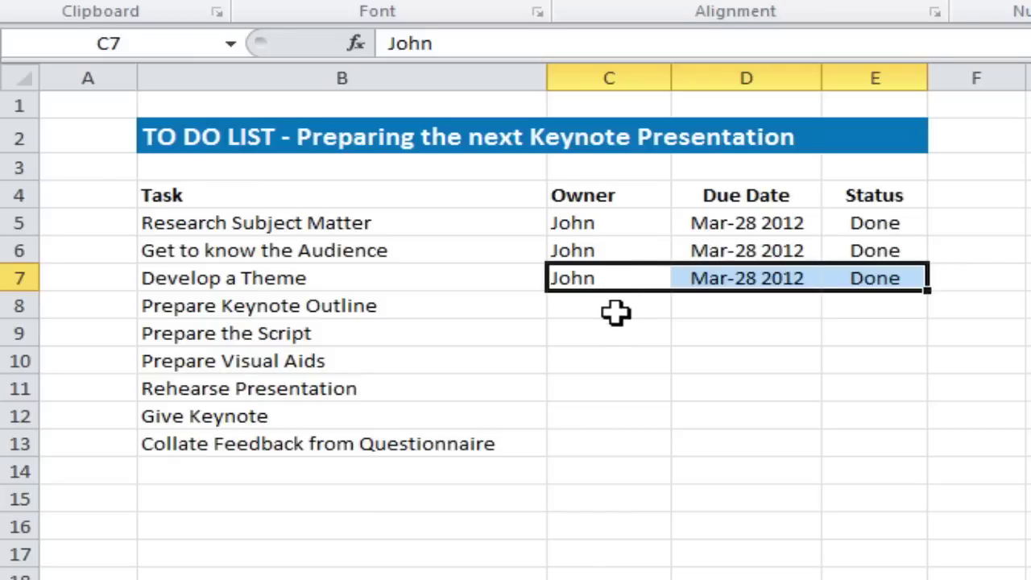
click(615, 309)
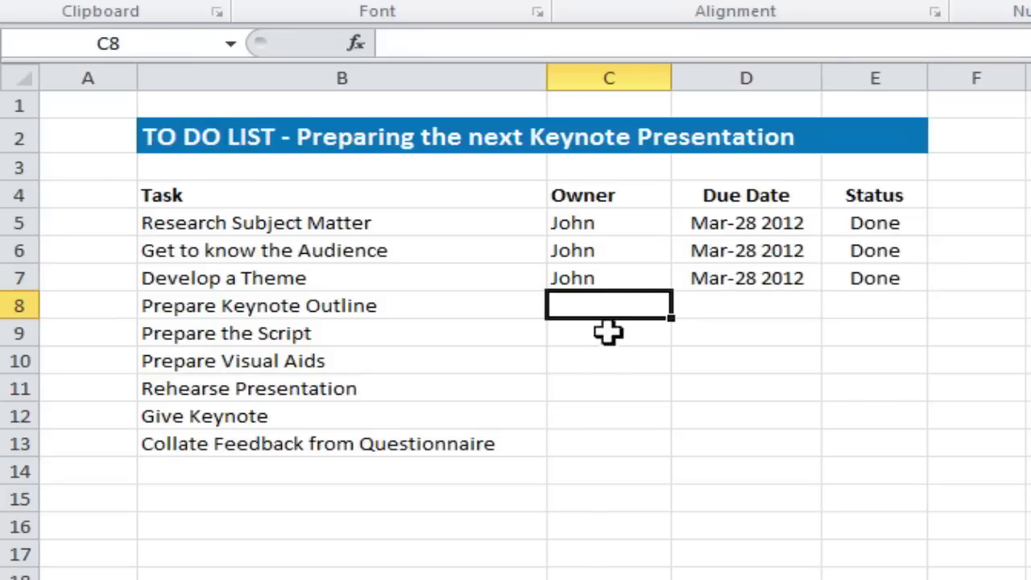
text(Jess)
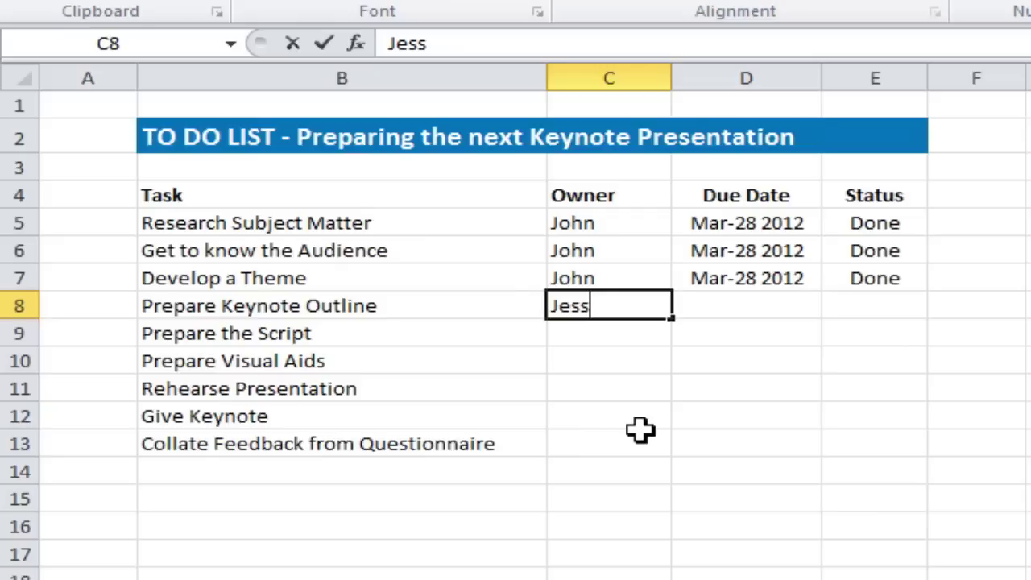
key(Tab)
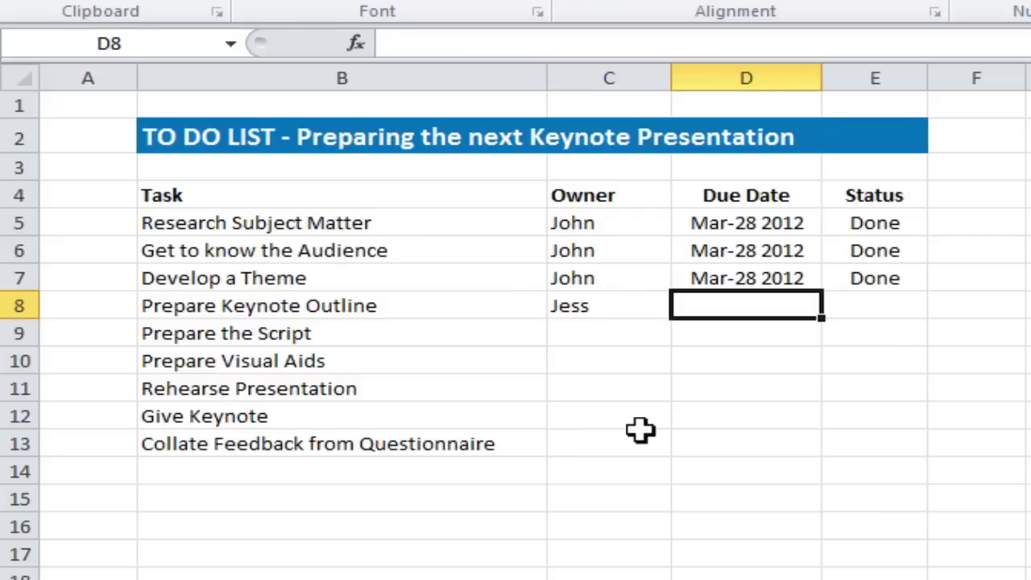
text(4/4/12)
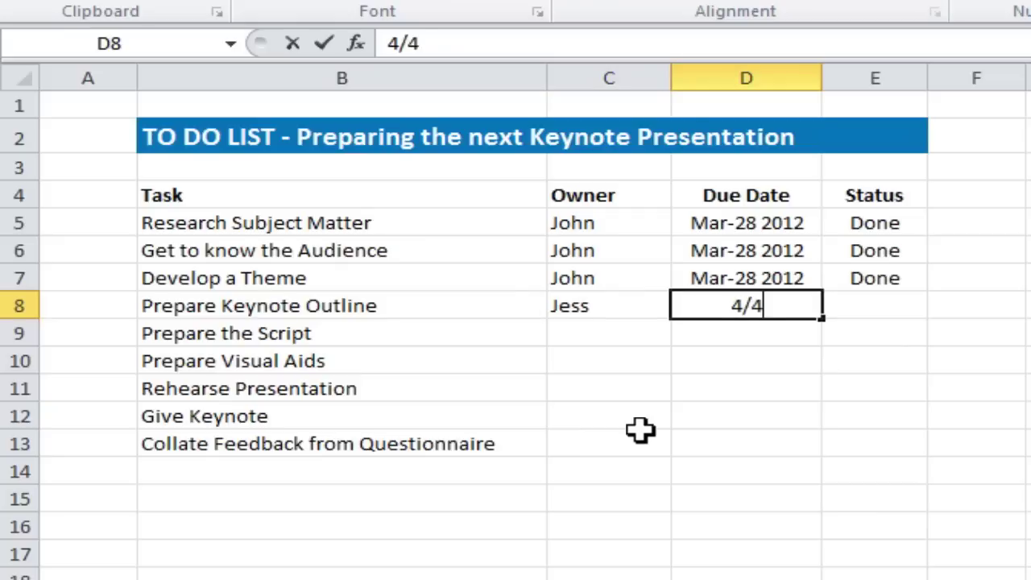
key(Tab)
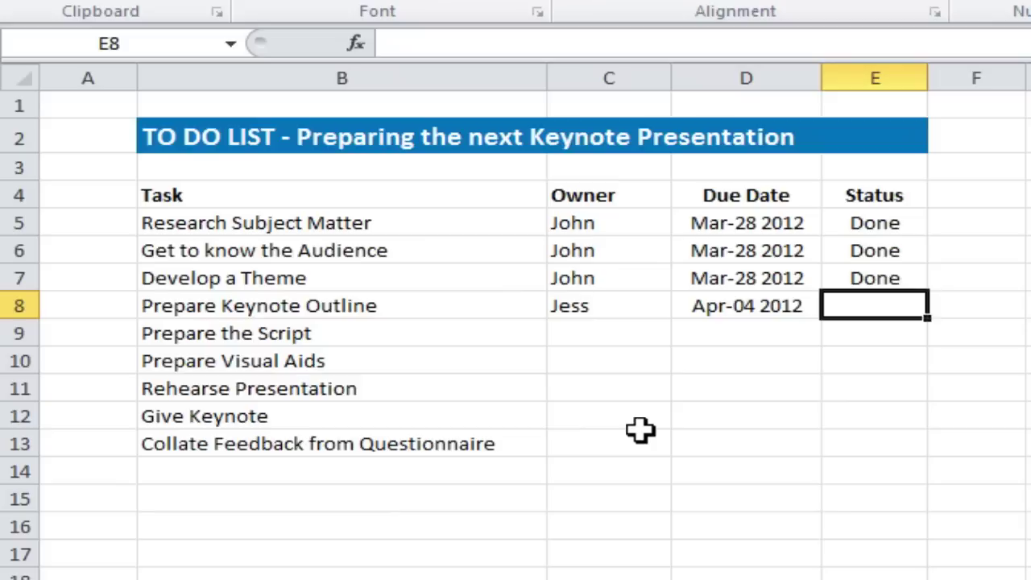
text(90)
key(Return)
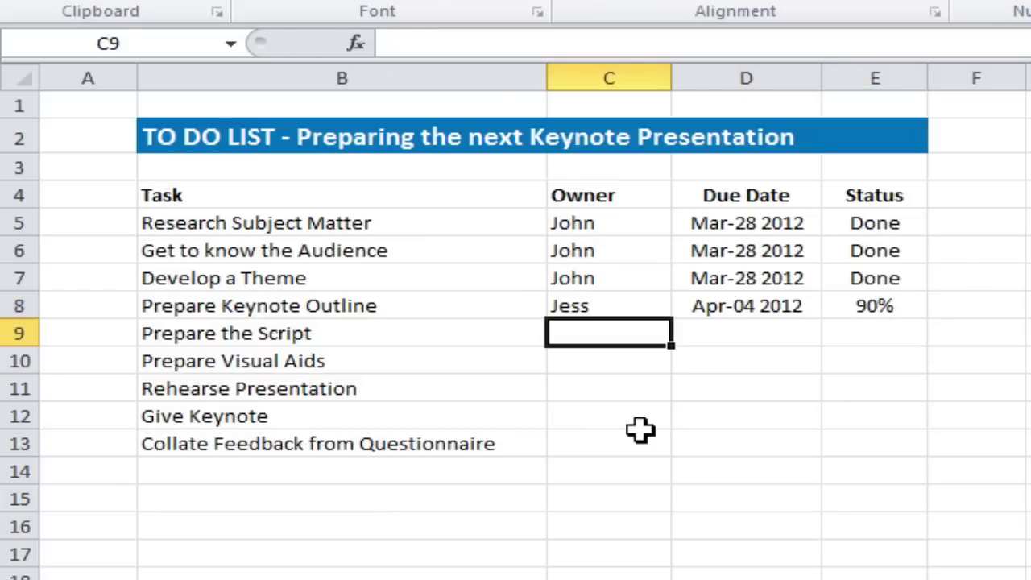
Fill the fifth task with the autocompleted owner, due date 4/11/2012 and 50% status.
text(Jess)
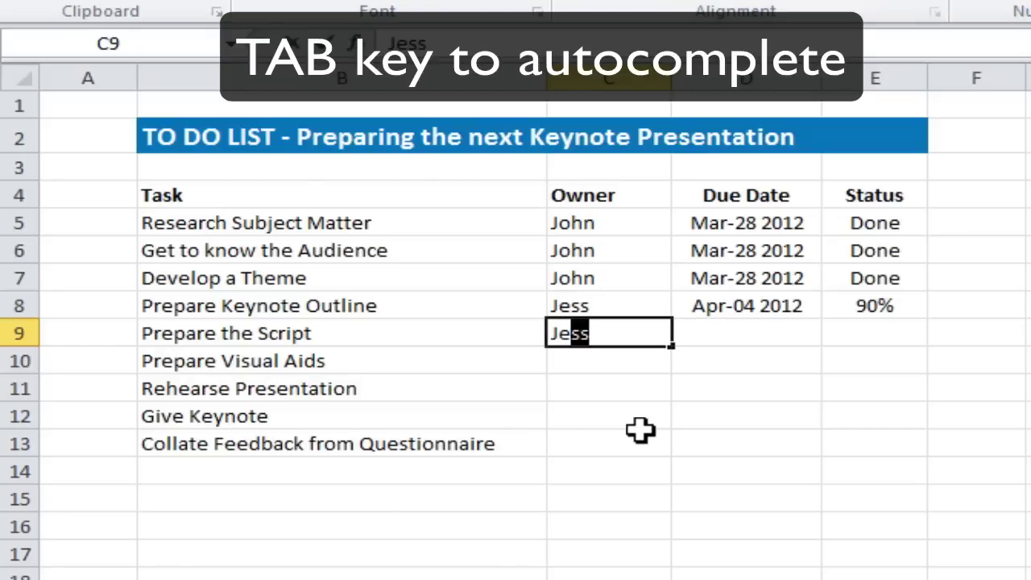
key(Tab)
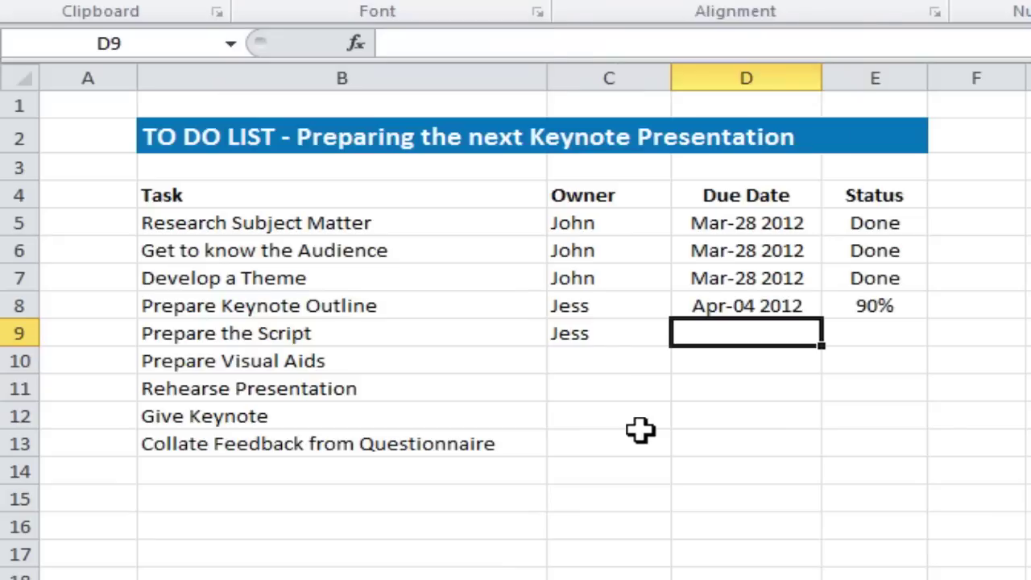
text(4/)
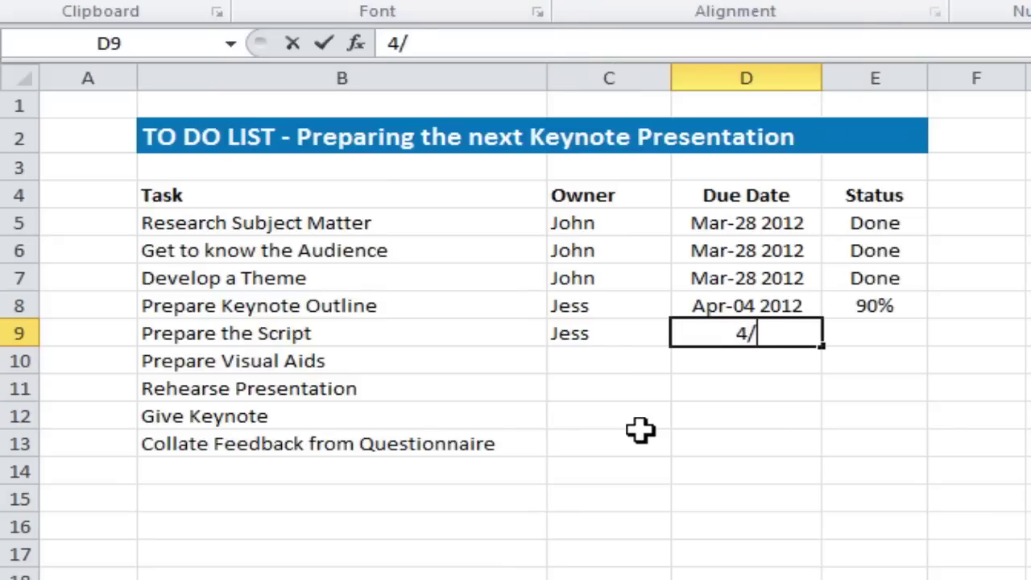
text(11/2012)
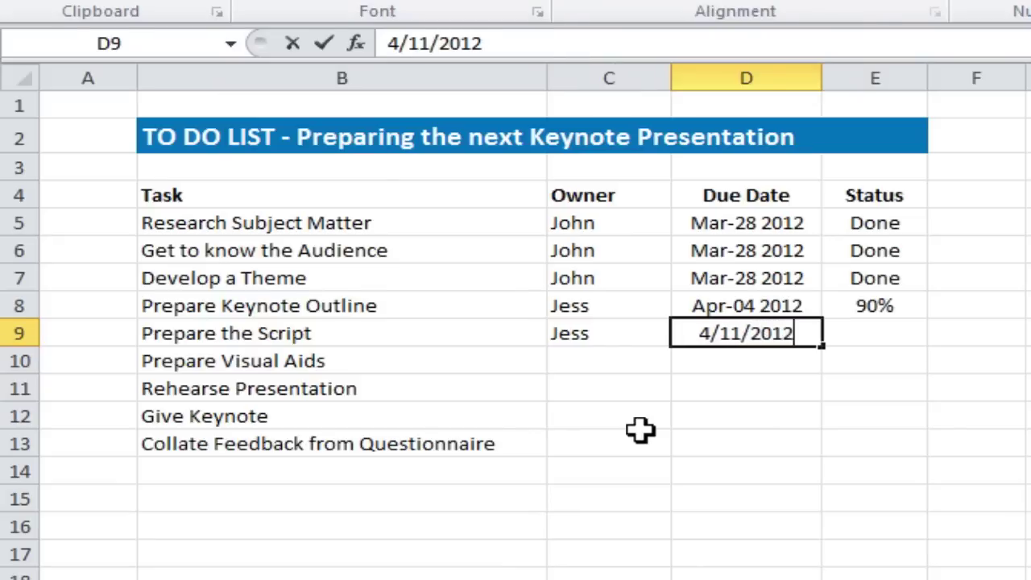
key(Tab)
text(50)
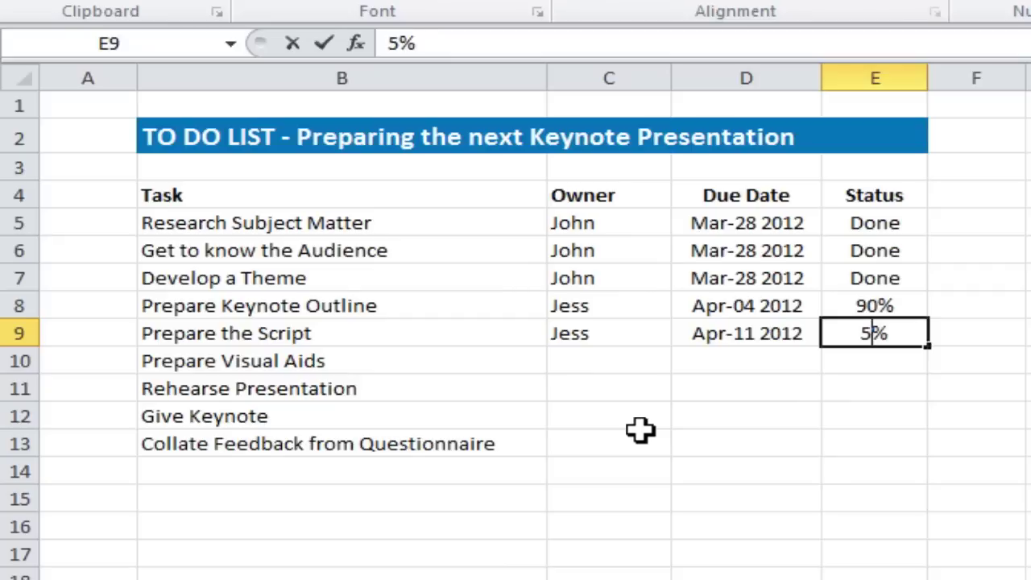
key(Return)
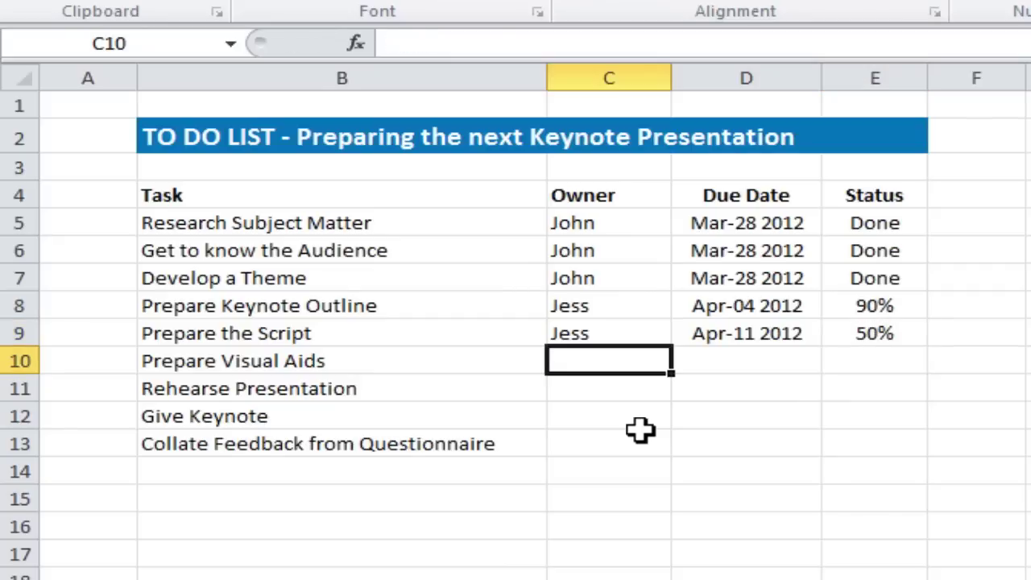
Give the sixth task the same owner and 4/11/2012, copying the 50% status down.
text(Jess)
key(Tab)
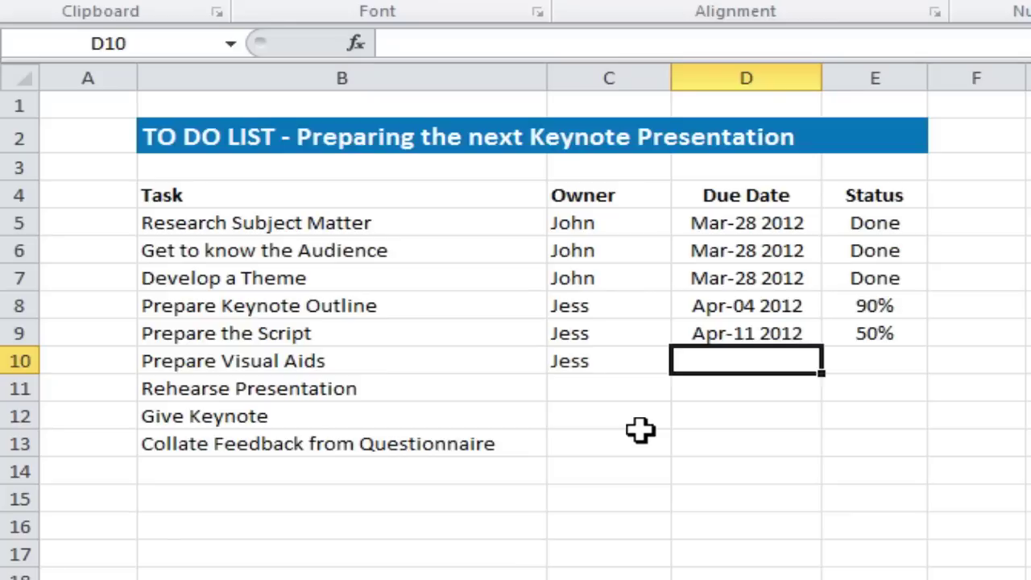
text(4/11/2)
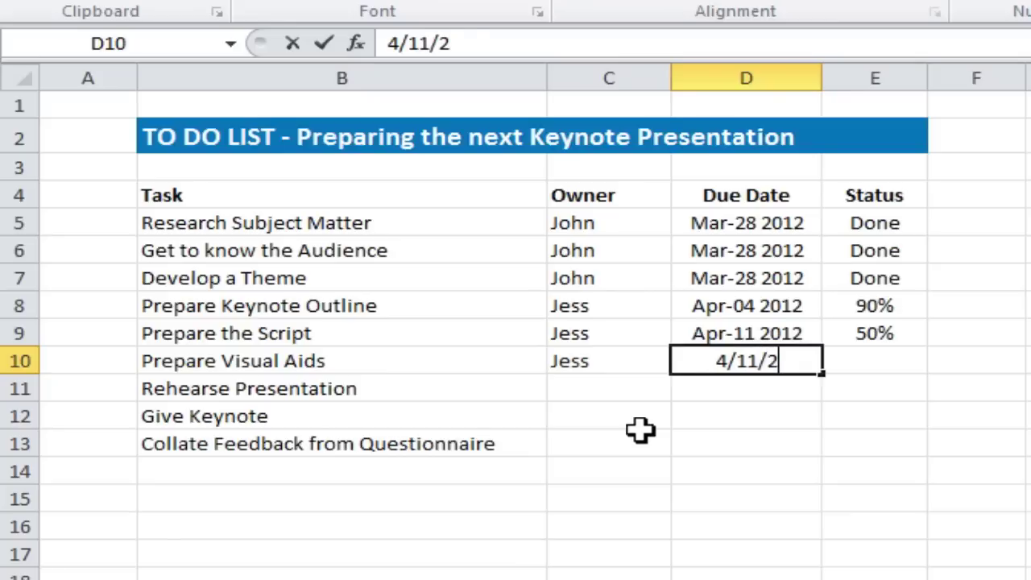
text(012)
key(Tab)
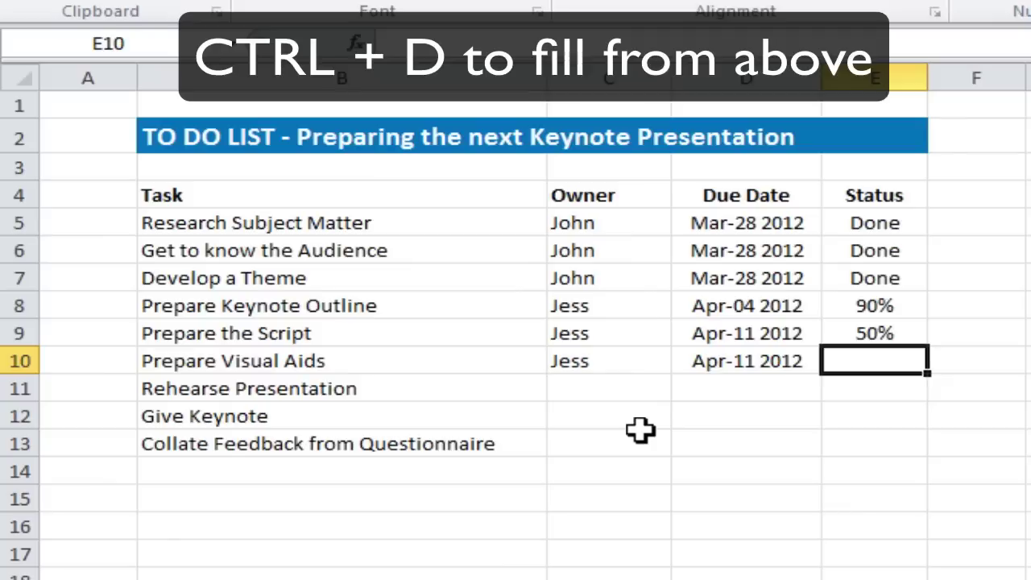
key(ctrl+d)
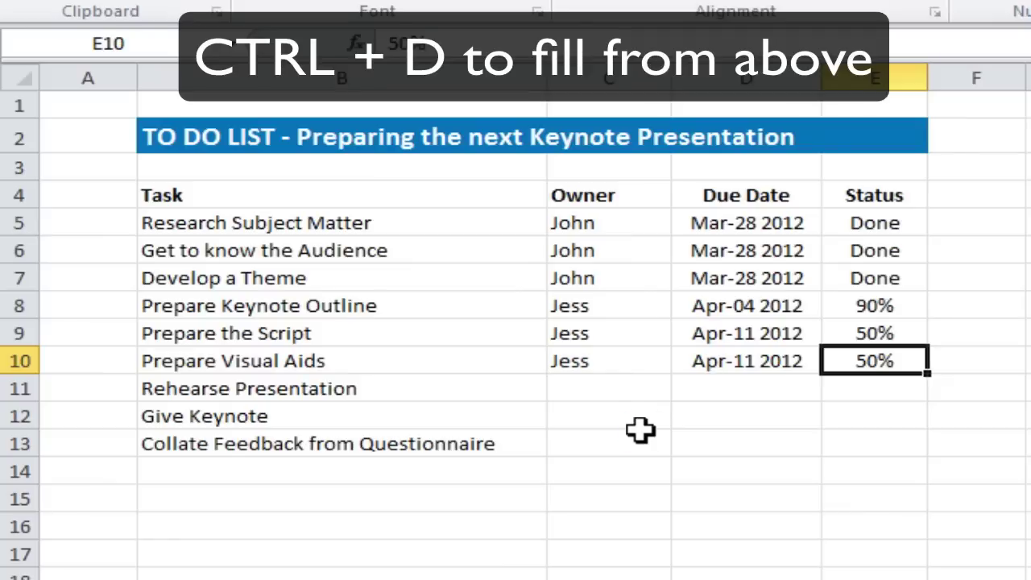
key(Return)
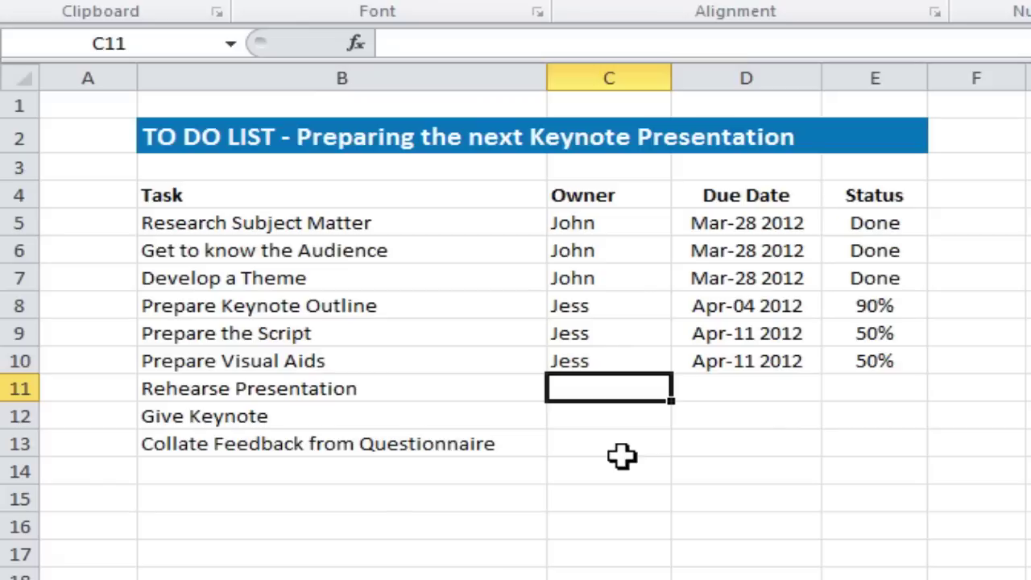
Pick an existing owner for Rehearse Presentation from the Alt+Down name list.
text(John)
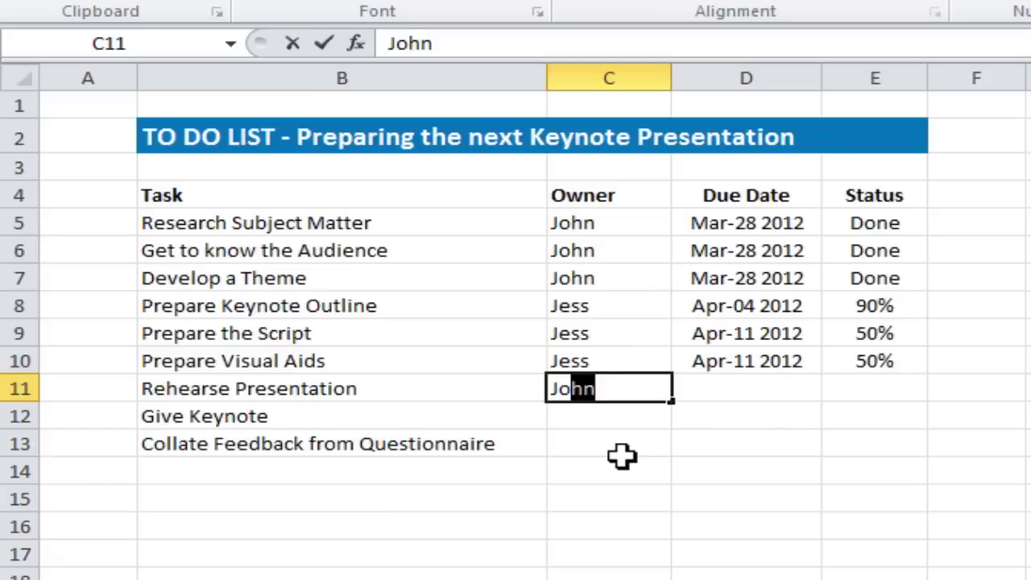
key(Escape)
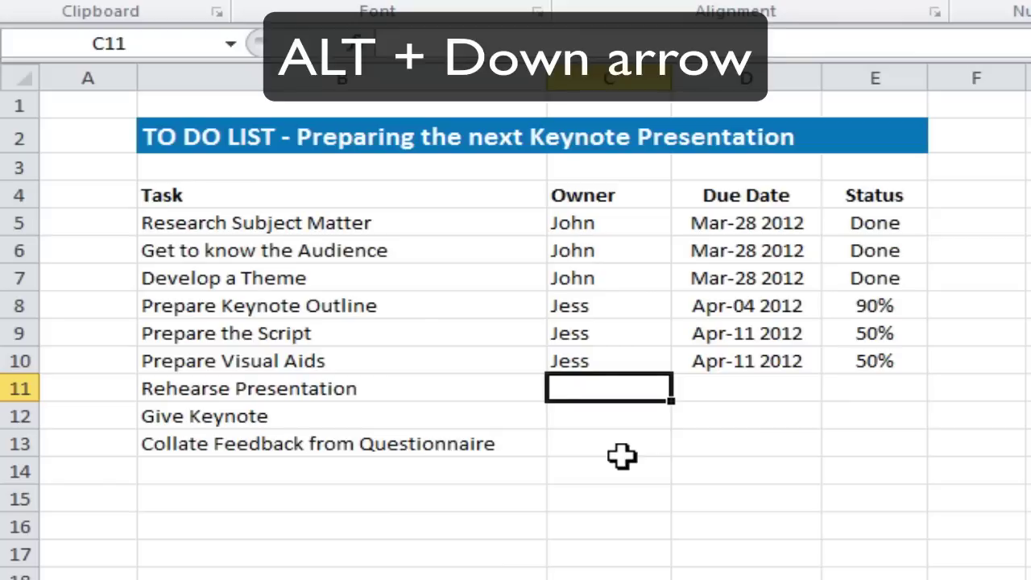
key(alt+Down)
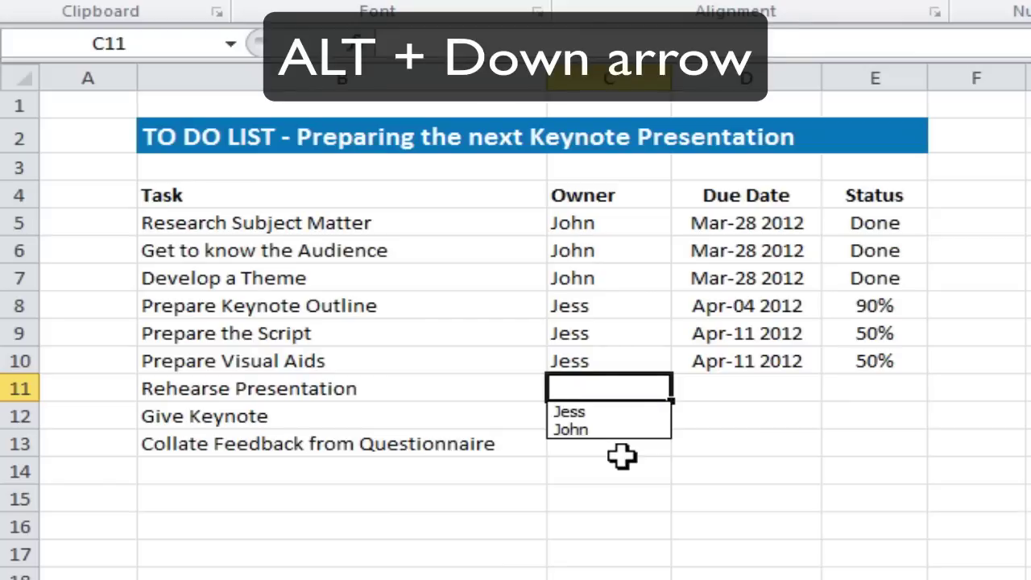
key(Down)
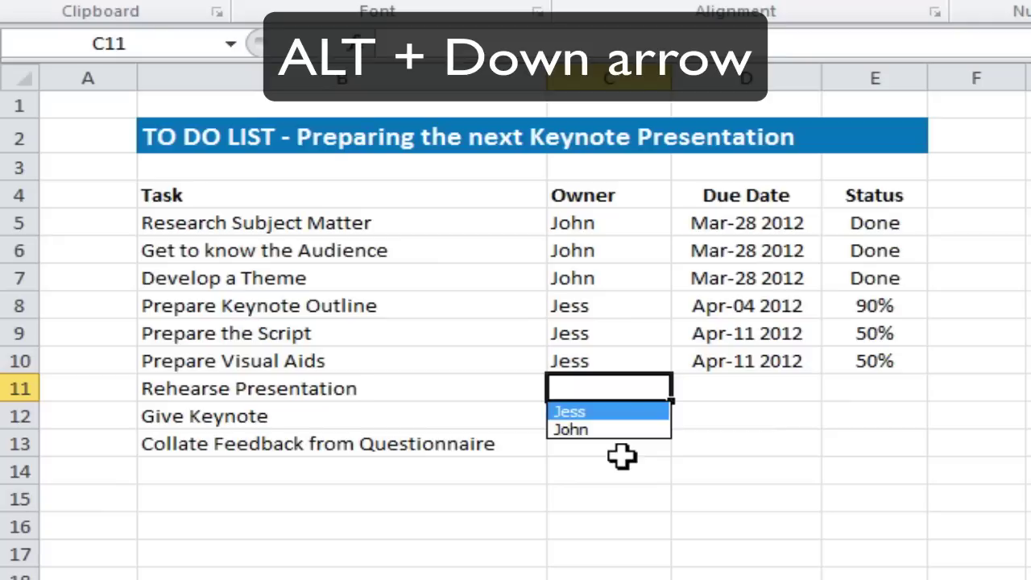
key(Down)
key(Up)
key(Down)
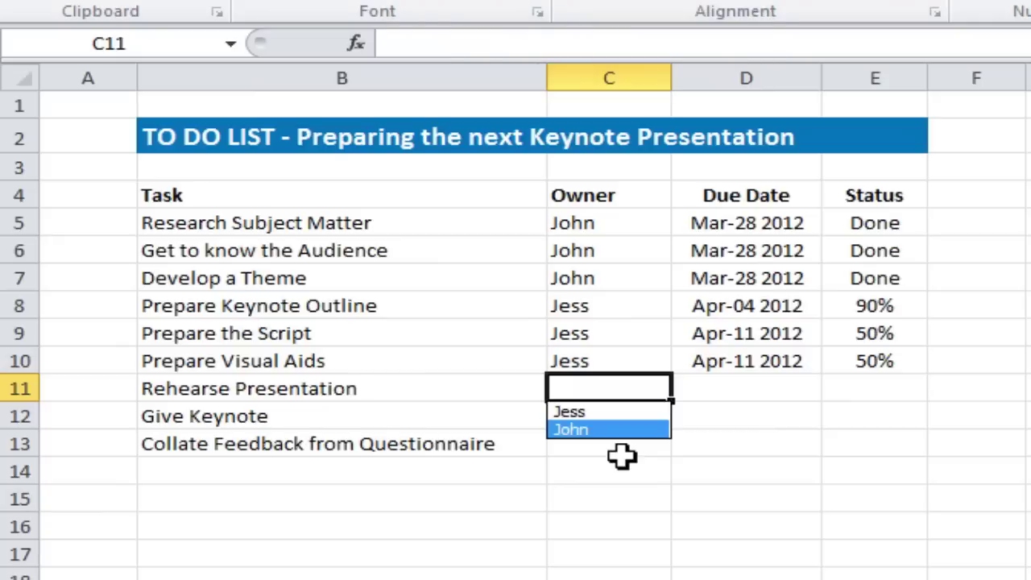
key(Up)
key(Down)
key(Up)
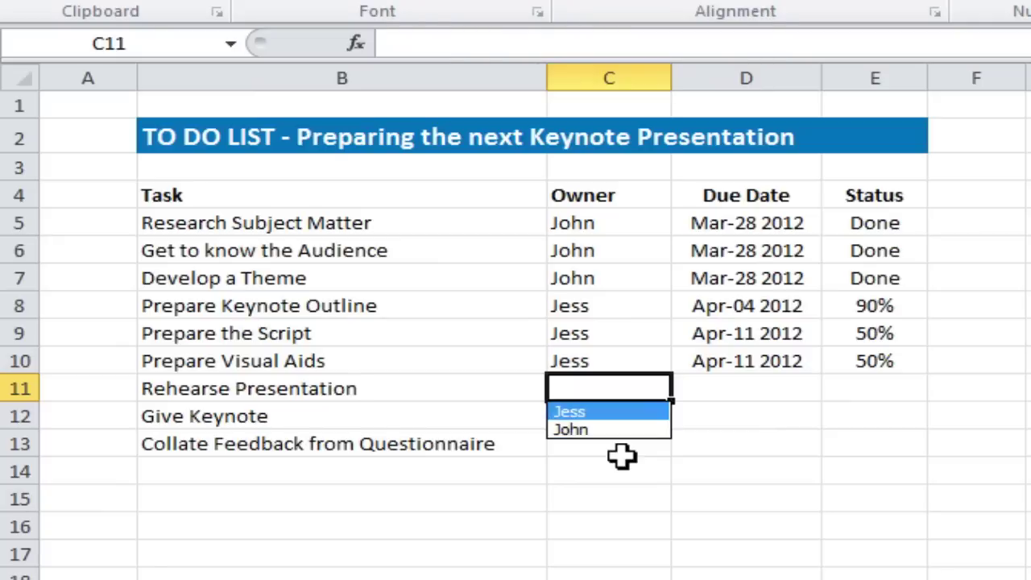
key(Down)
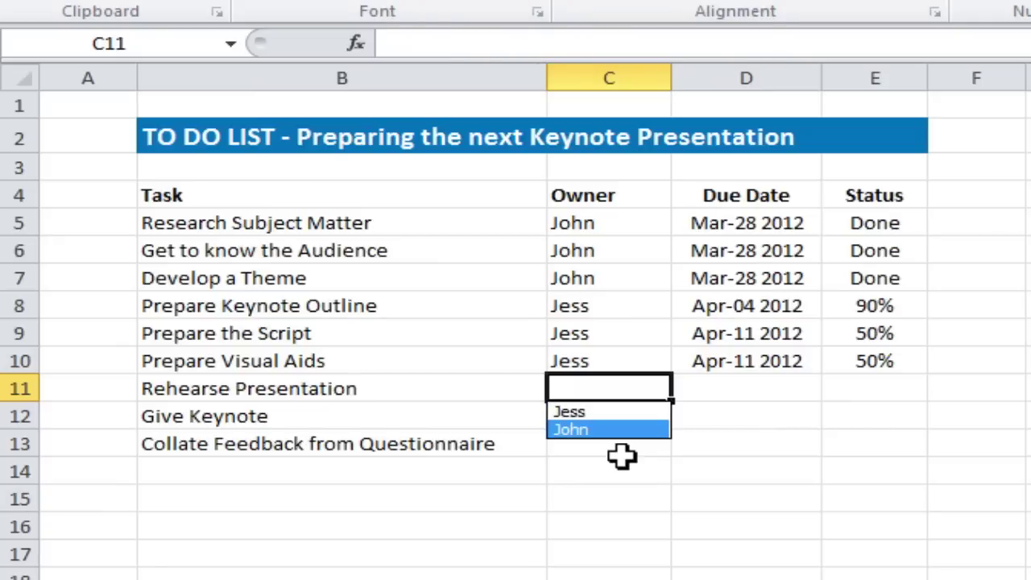
key(Return)
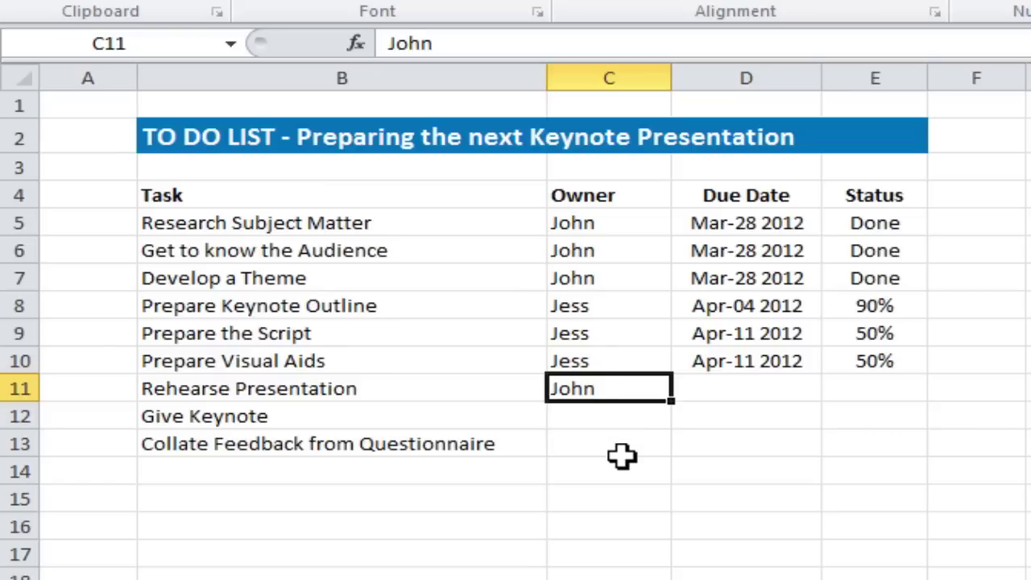
Set Rehearse Presentation's due date to 4/25/12 and status 0%, then pick Give Keynote's owner.
key(Tab)
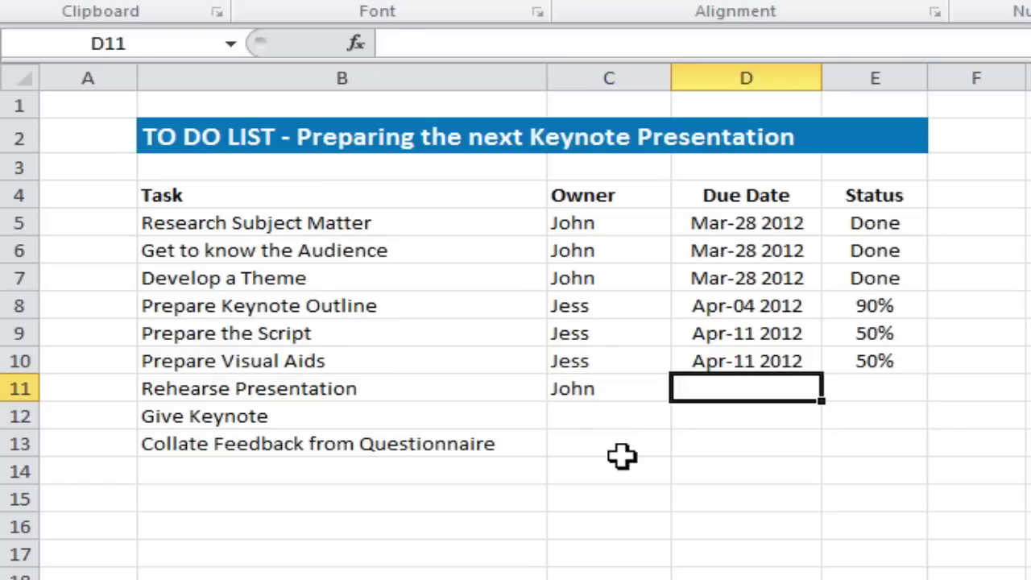
text(4/25/12)
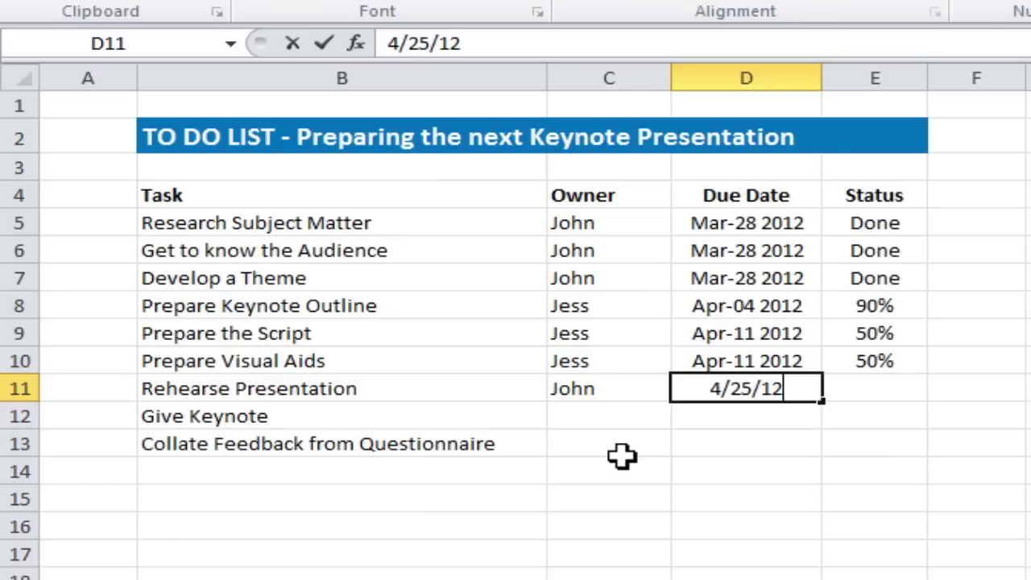
key(Tab)
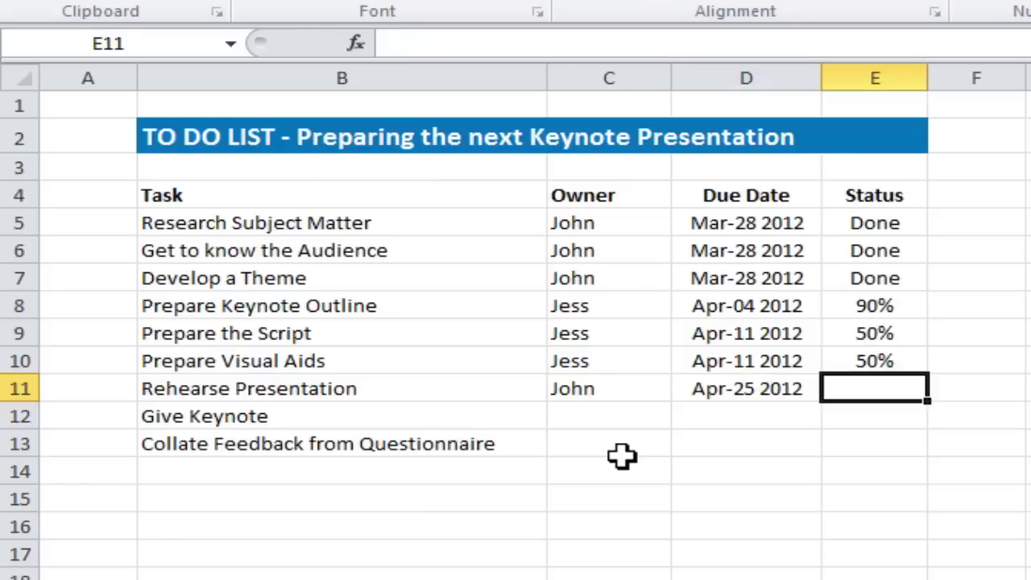
text(0)
key(Return)
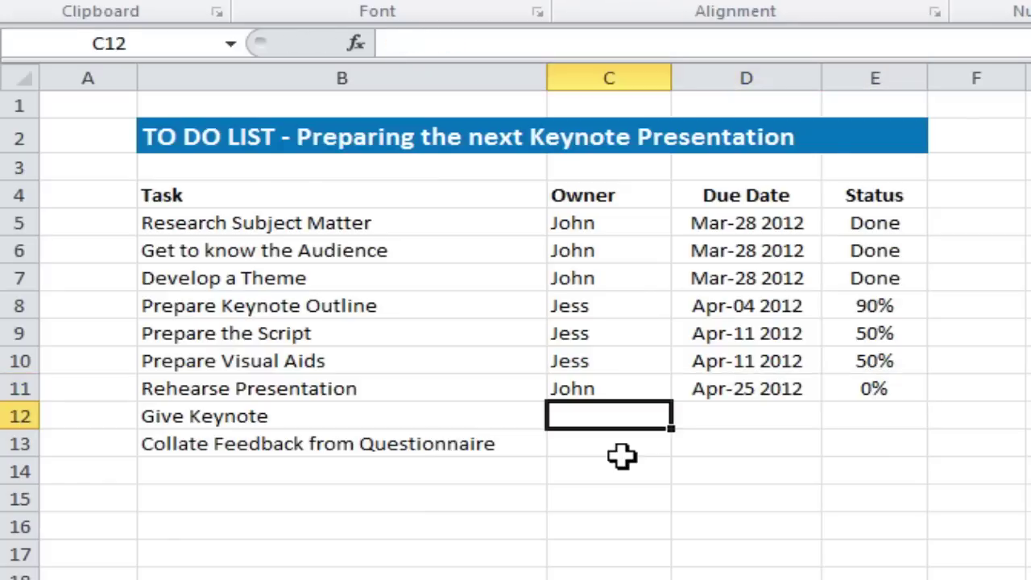
key(alt+Down)
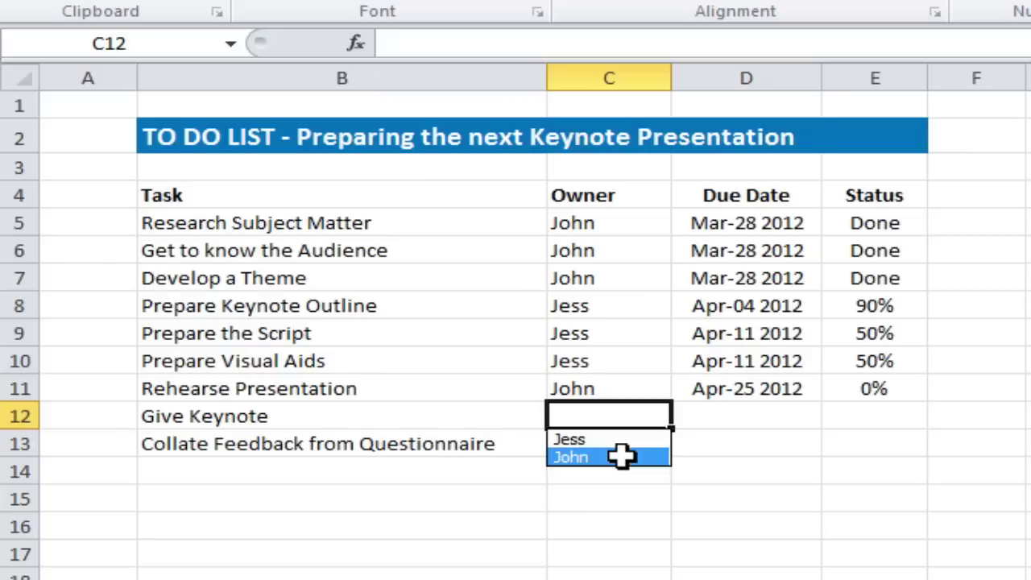
click(621, 456)
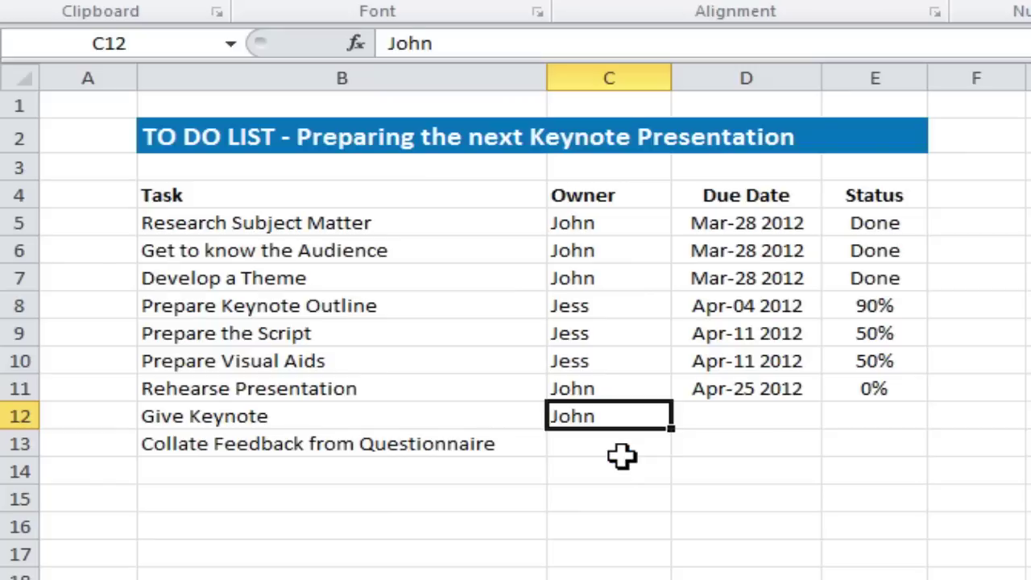
Give Give Keynote a 4/27/12 due date and 0 status.
key(Tab)
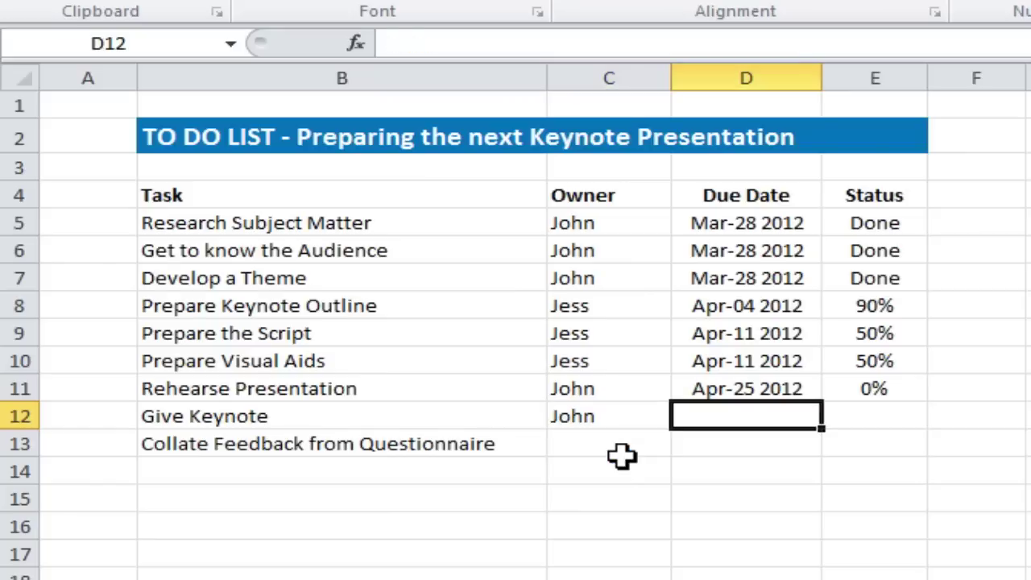
text(4/27)
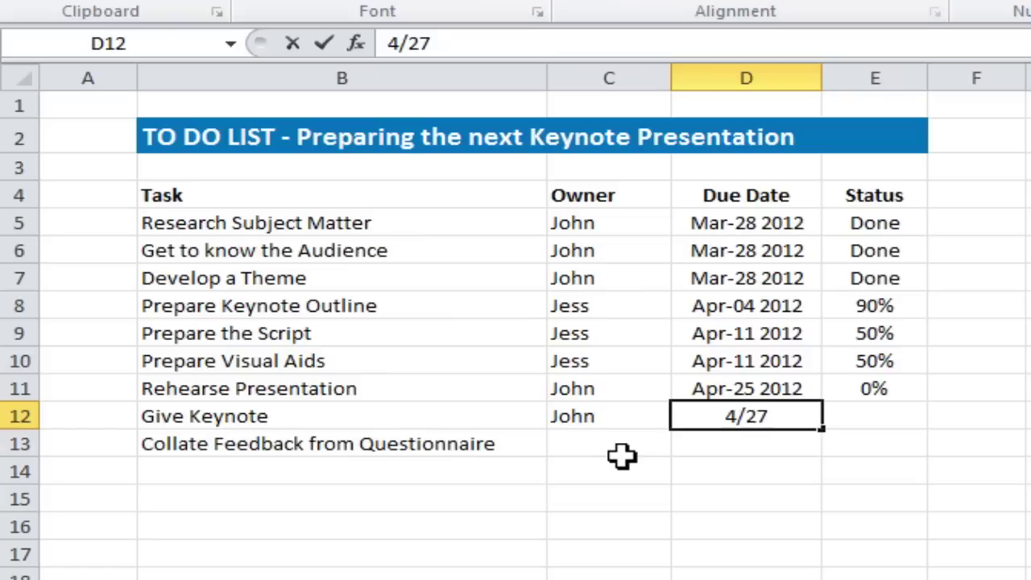
text(/12)
key(Tab)
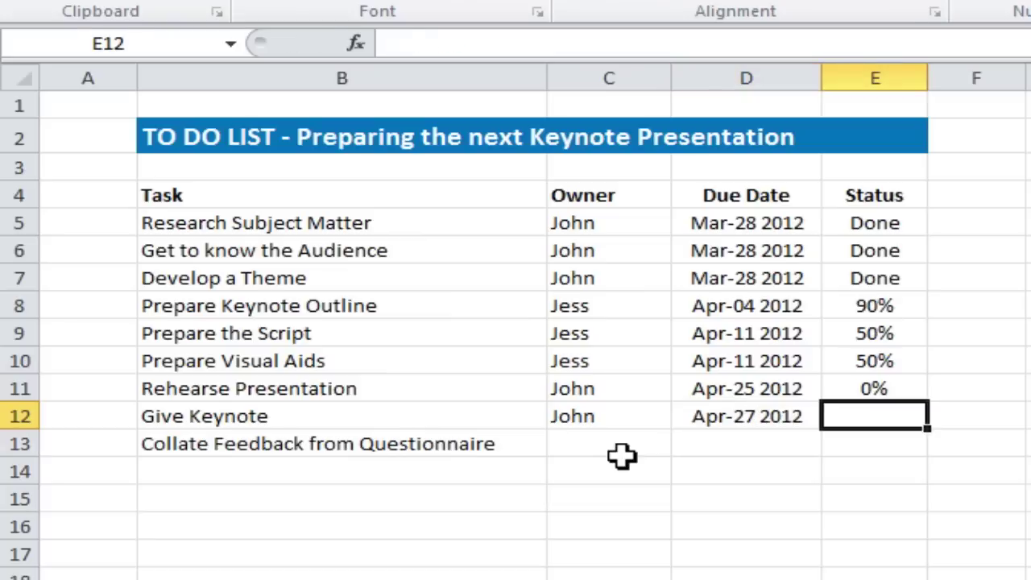
text(0)
click(624, 457)
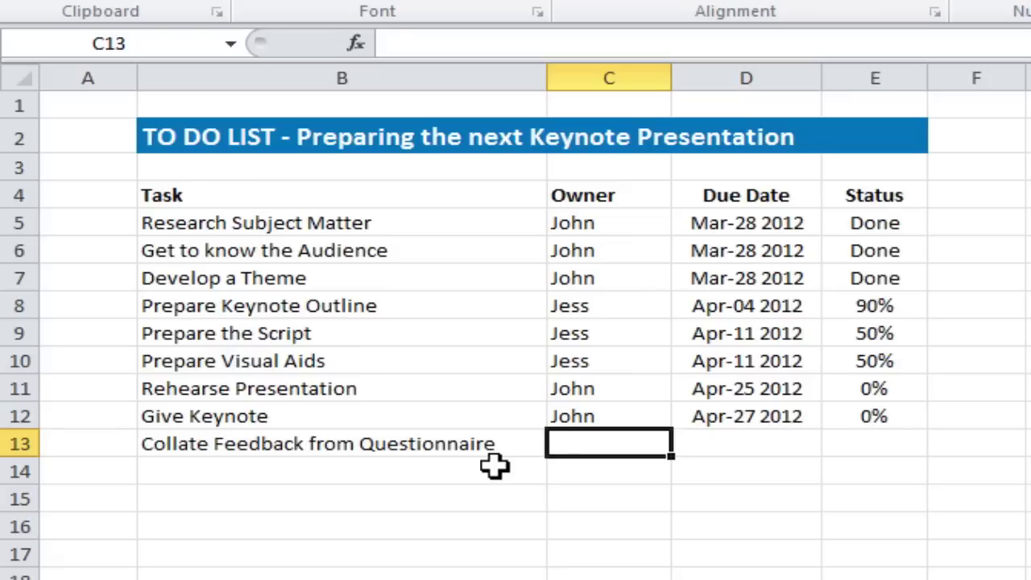
Fill the Collate Feedback row with a new owner, due date 4/30/12 and 0%.
text(David)
key(Tab)
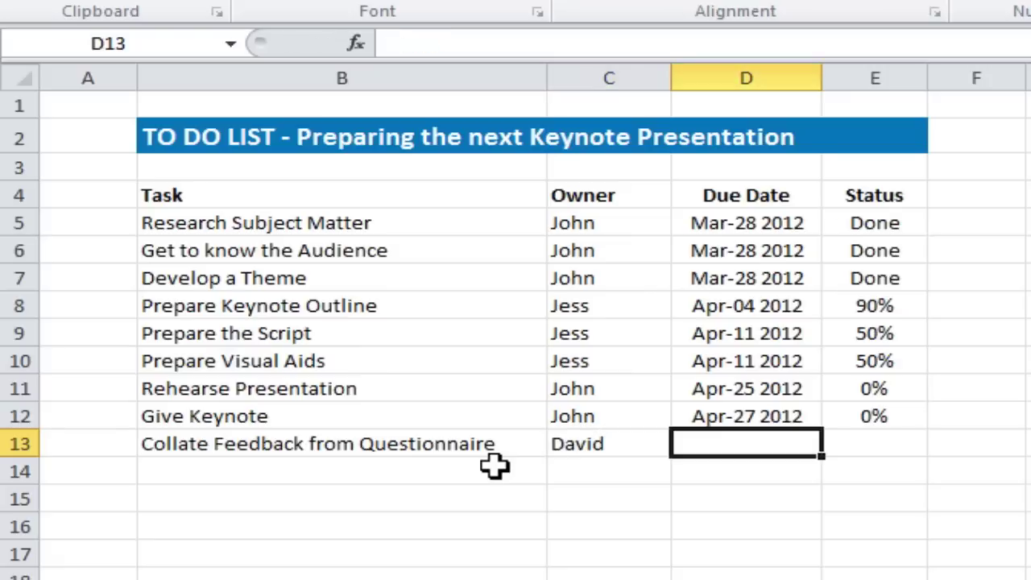
text(4/30/12)
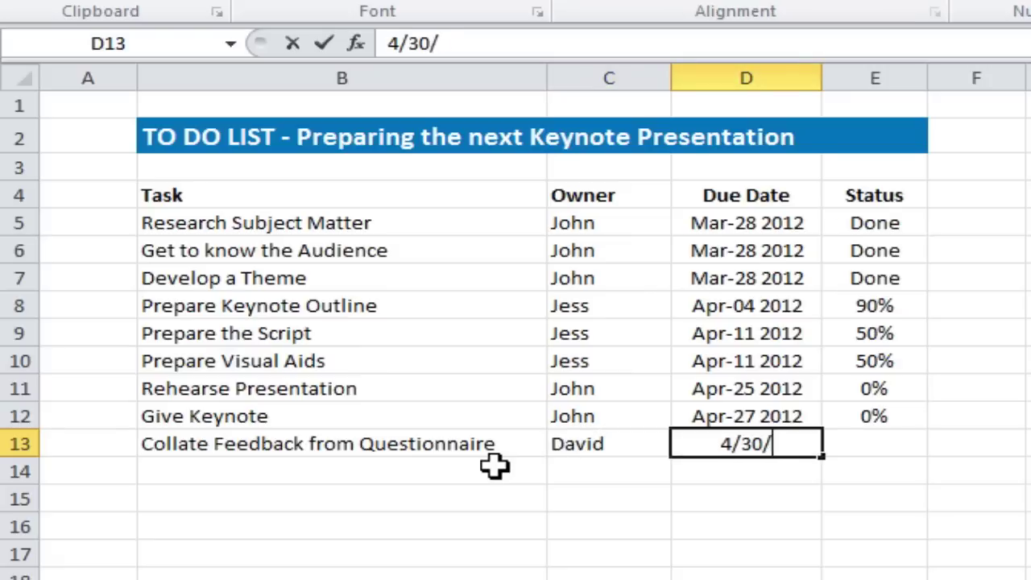
key(ctrl+Return)
key(Tab)
text(0%)
key(Return)
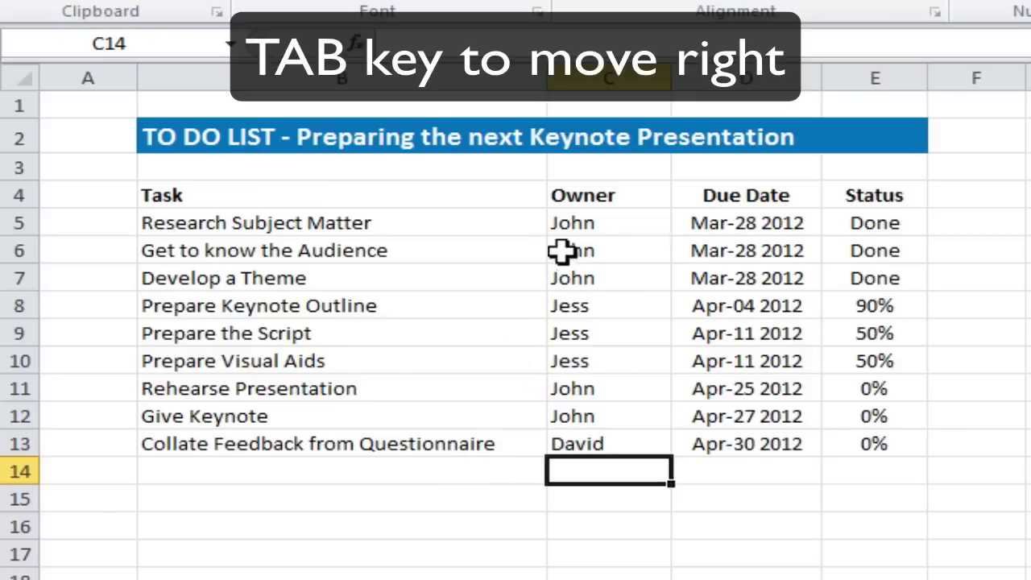
Step through the filled task entries from C5, row by row, to review the list.
click(594, 225)
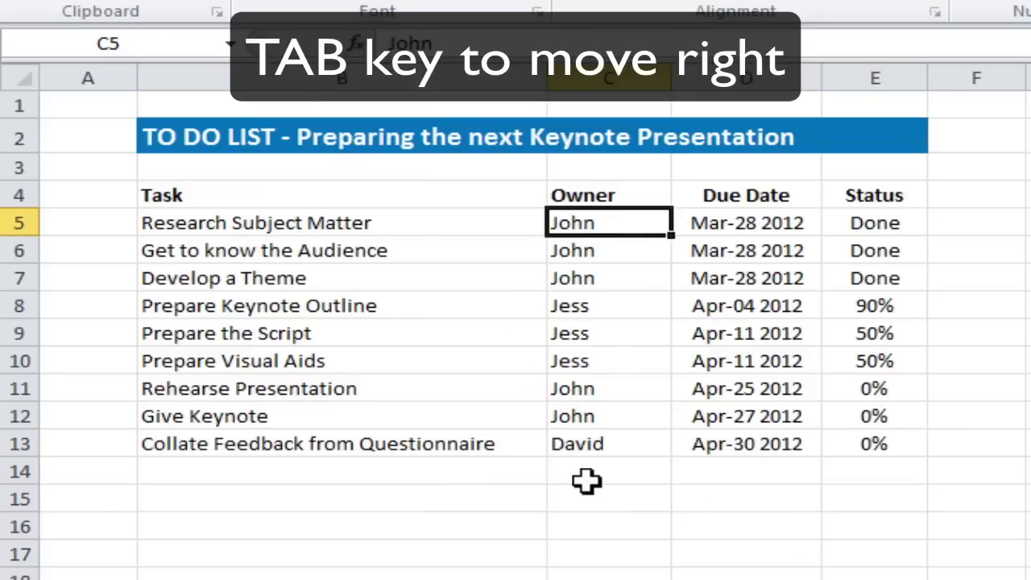
key(Tab)
key(Tab)
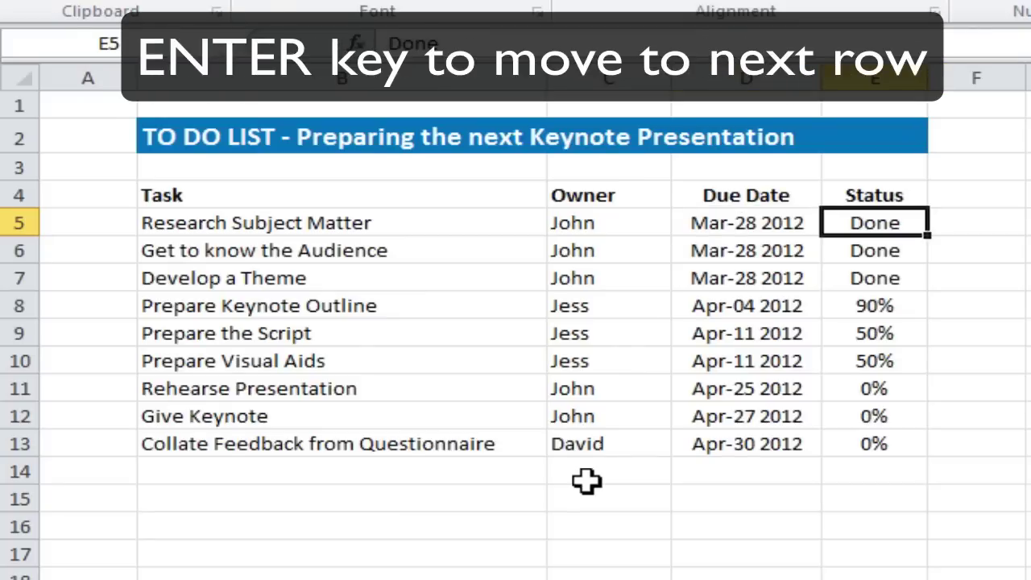
key(Return)
key(Tab)
key(Tab)
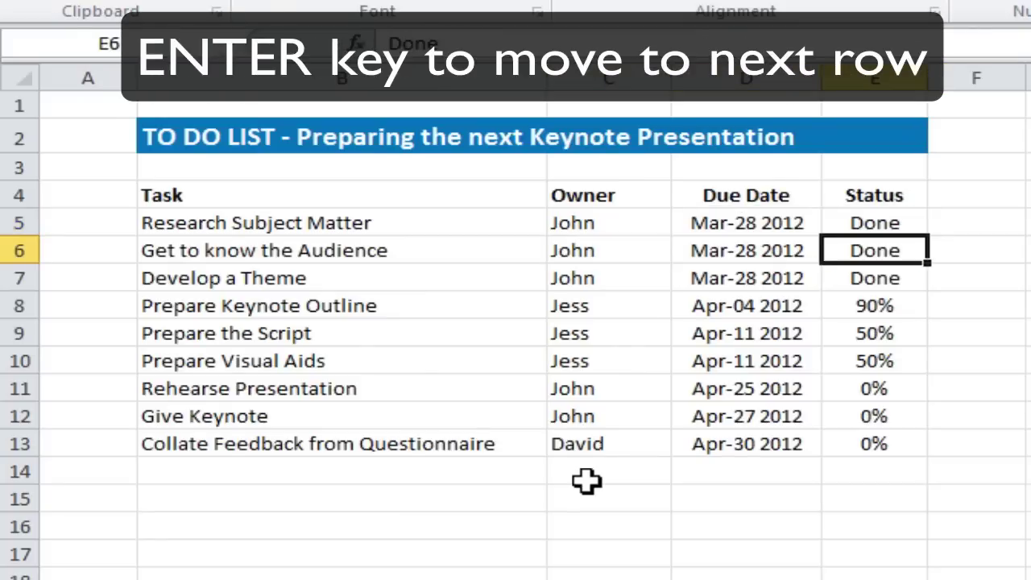
key(Return)
key(Tab)
key(Tab)
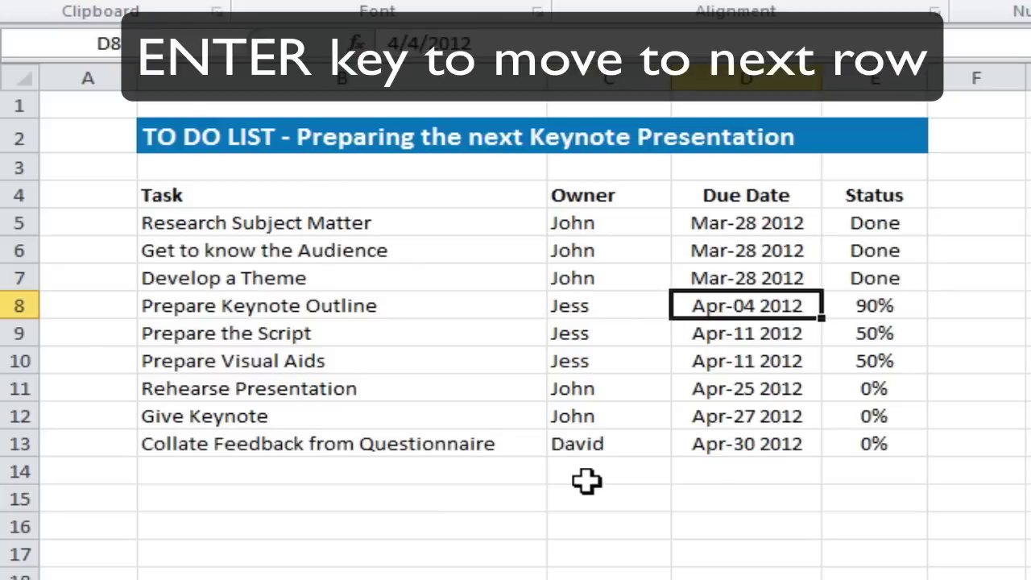
key(Return)
key(Tab)
key(Return)
key(Tab)
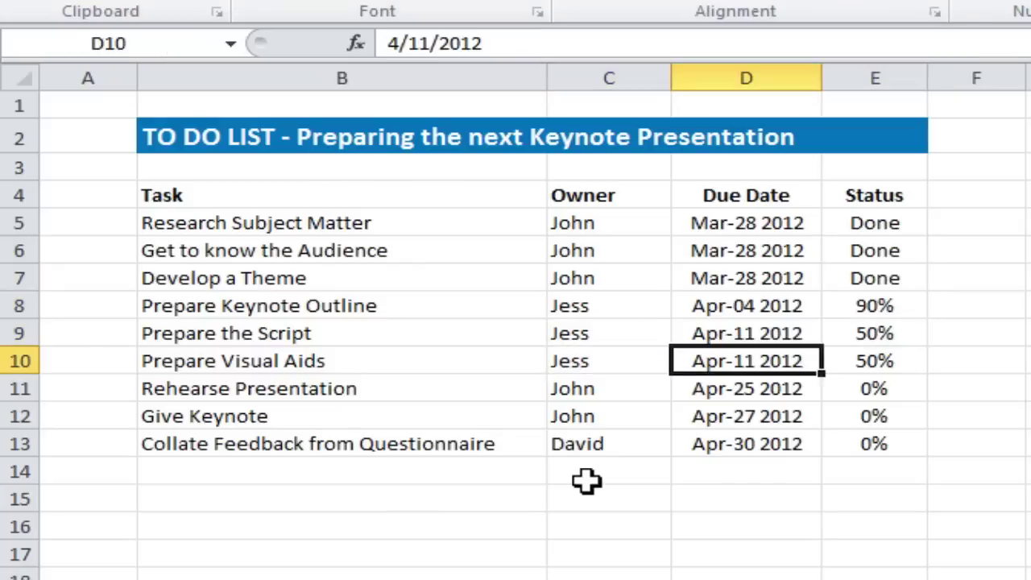
key(Tab)
key(Return)
key(Tab)
key(Tab)
key(Return)
key(Tab)
key(Tab)
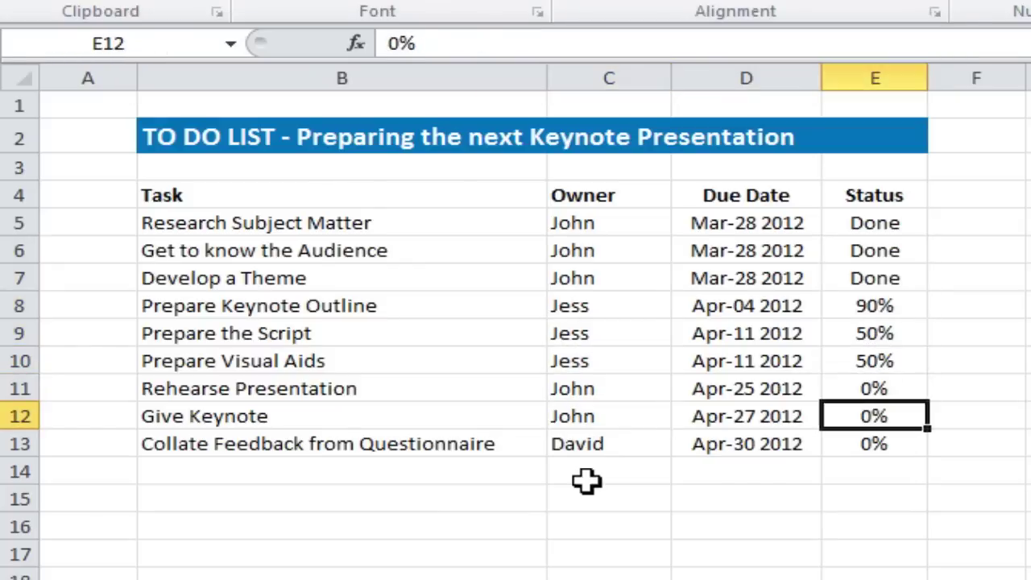
key(Return)
key(Tab)
key(Tab)
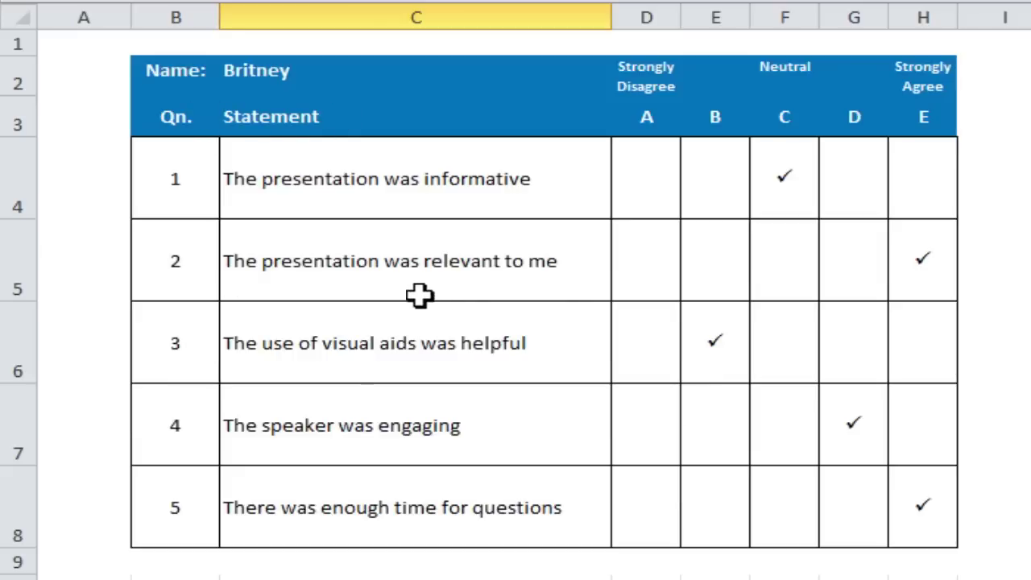
Review the statements and the first respondent's five result rows, then go to C19.
drag(473, 177, 499, 509)
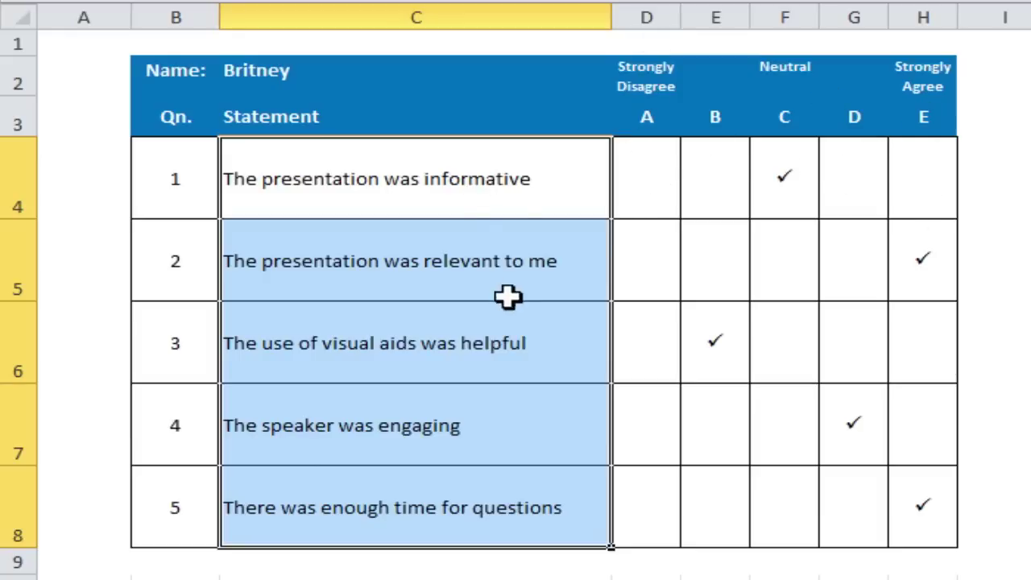
click(337, 129)
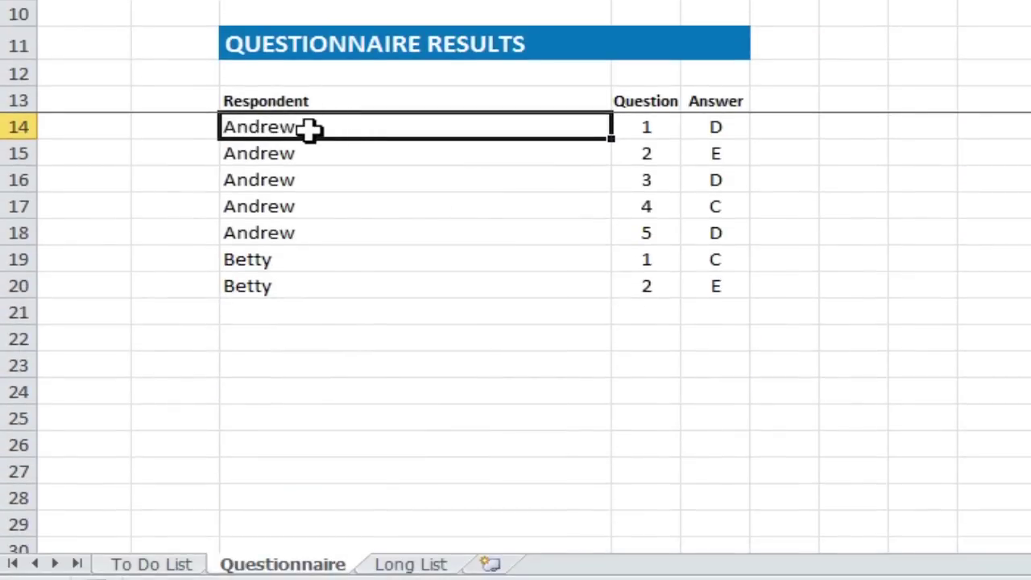
drag(310, 129, 724, 229)
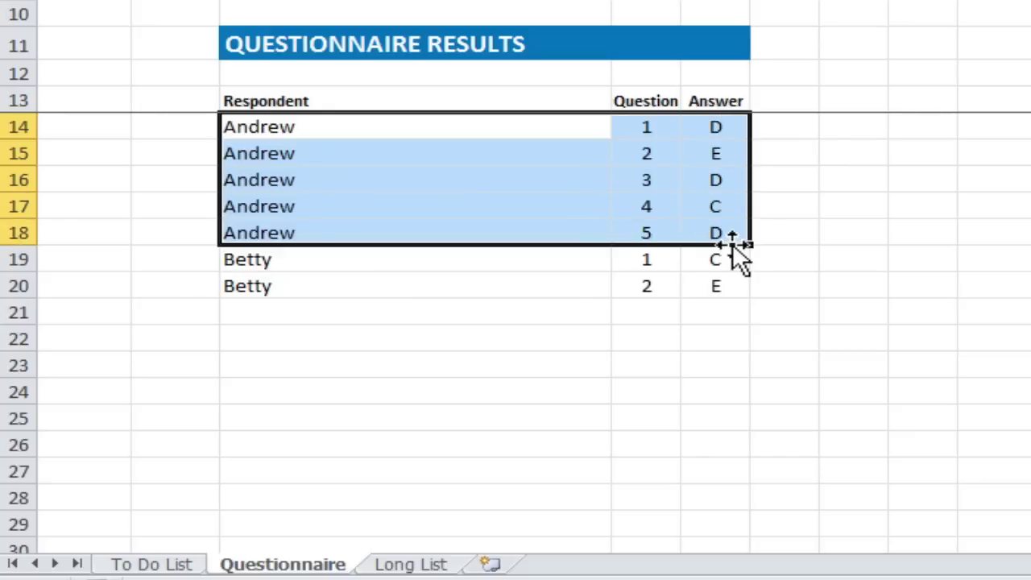
click(377, 267)
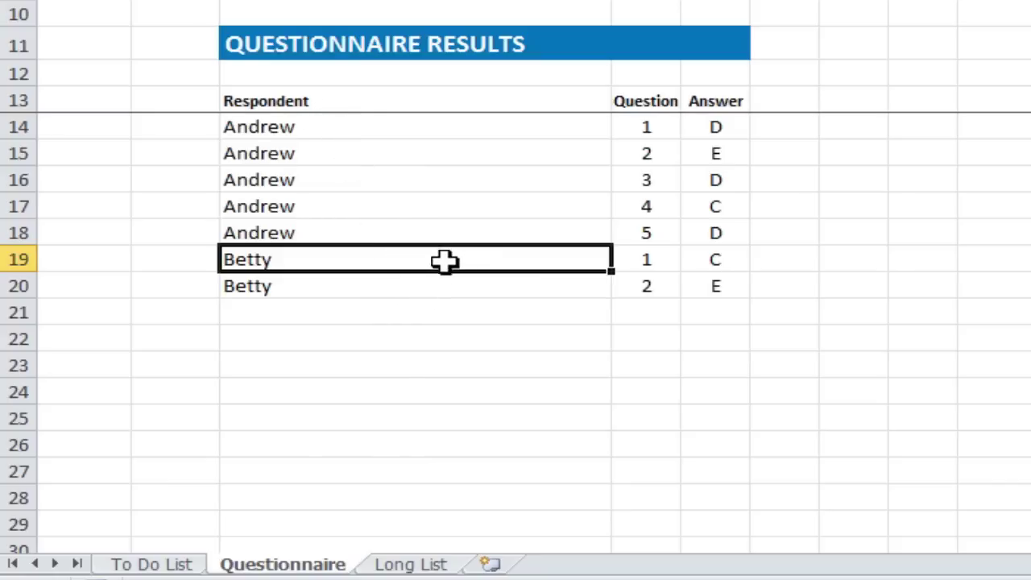
Fill the second respondent's name into all five cells C19:C23 at once.
drag(444, 261, 448, 354)
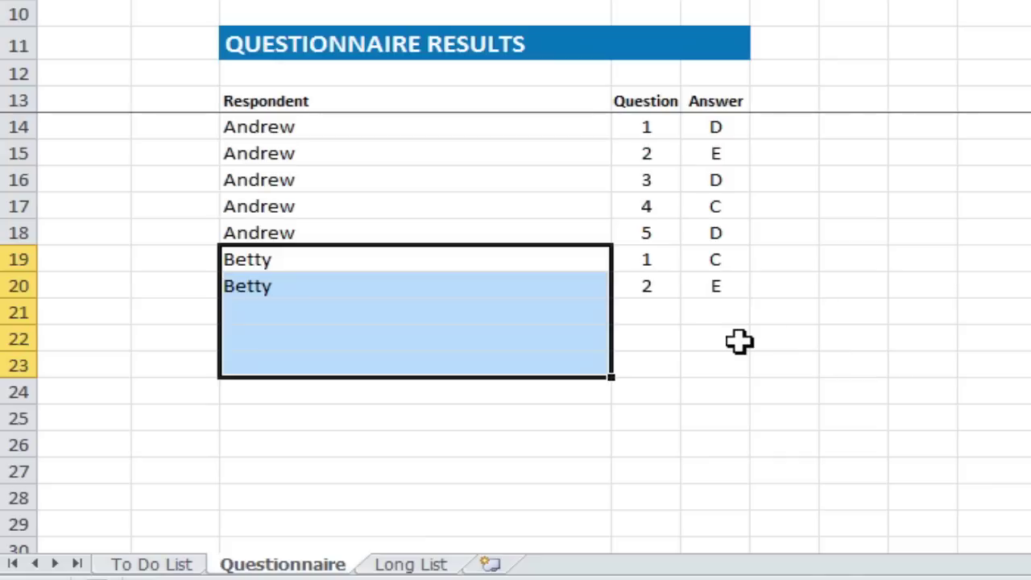
text(Betty)
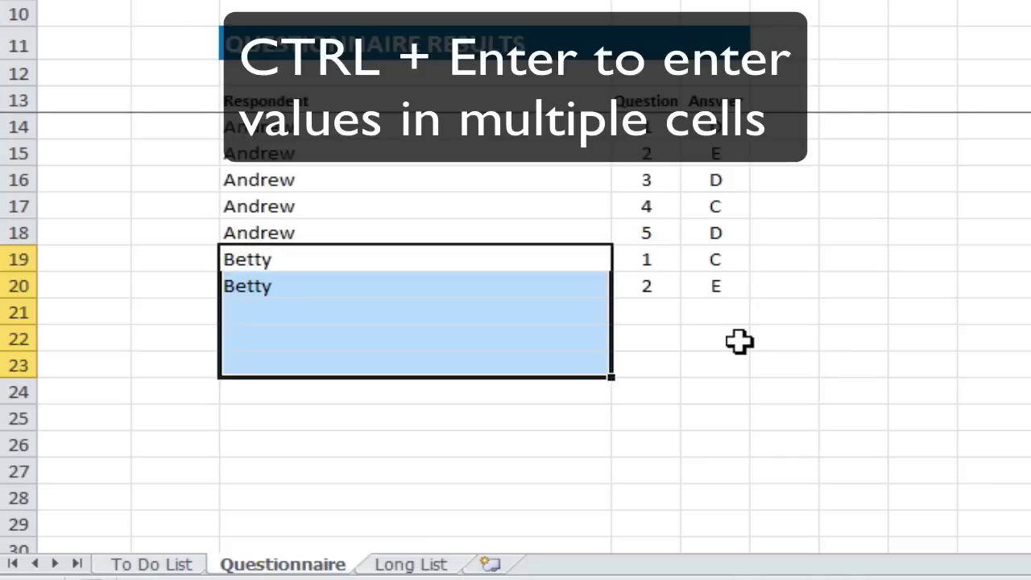
key(ctrl+Return)
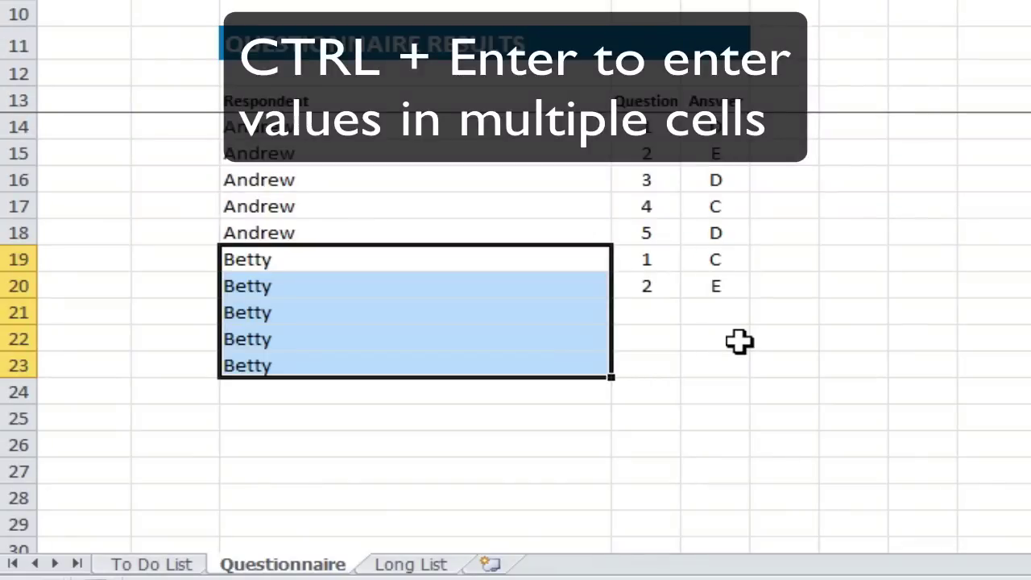
Enter questions 3, 4 and 5 with answers B, D and E.
key(Right)
key(Down)
key(Down)
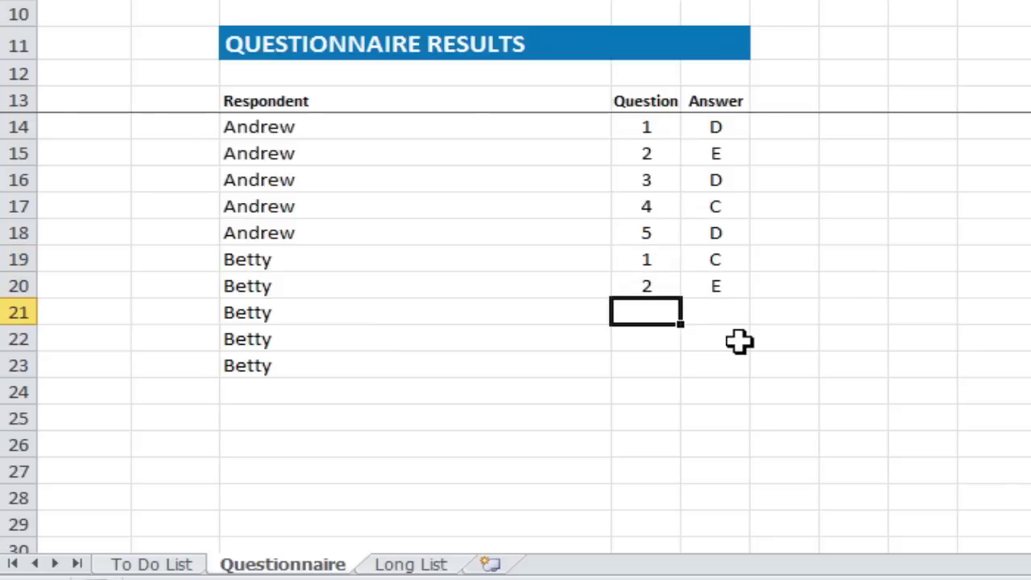
text(3)
key(Tab)
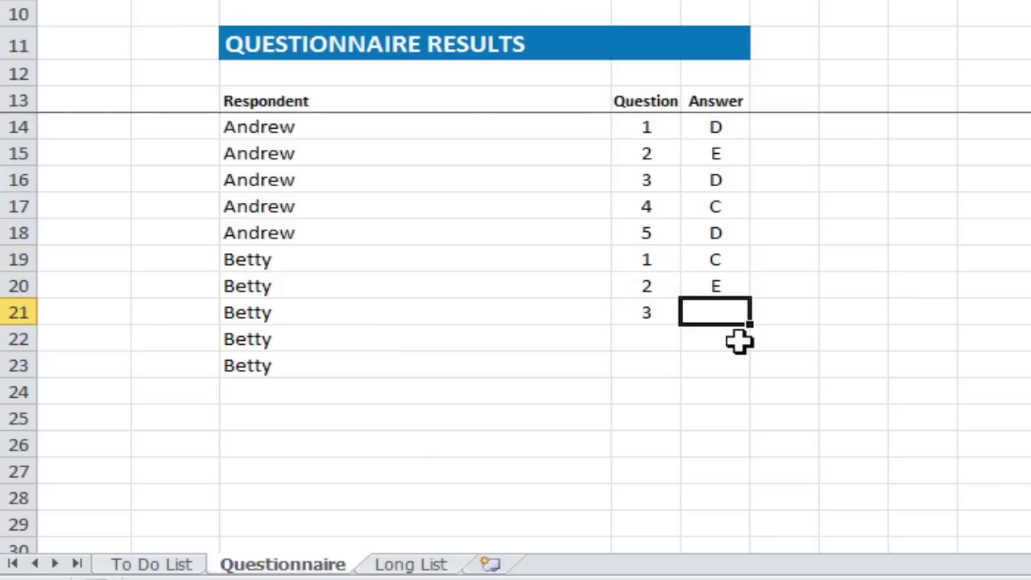
text(B)
key(Return)
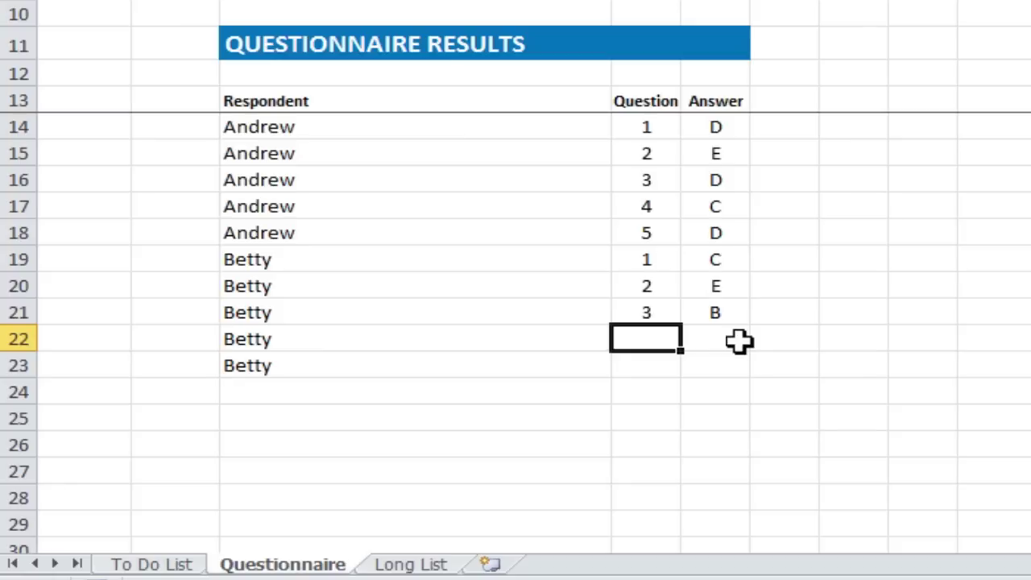
text(4)
key(Tab)
text(D)
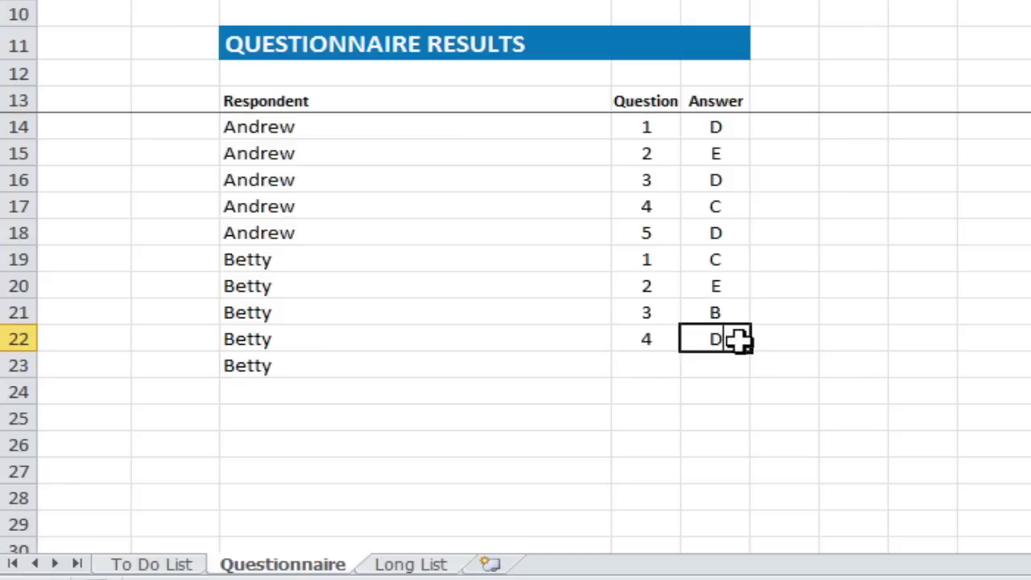
key(Return)
text(5)
key(Tab)
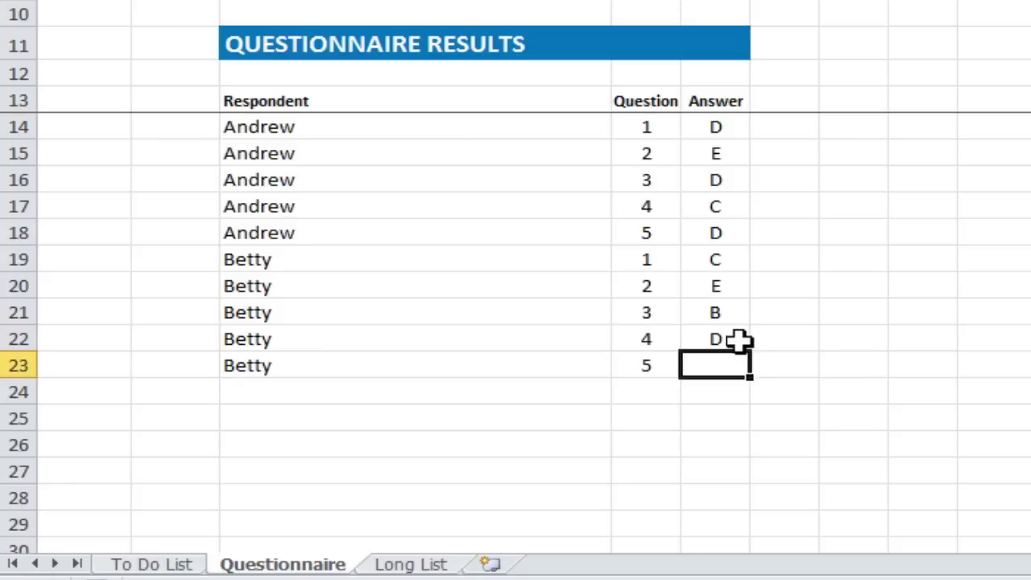
text(E)
key(Return)
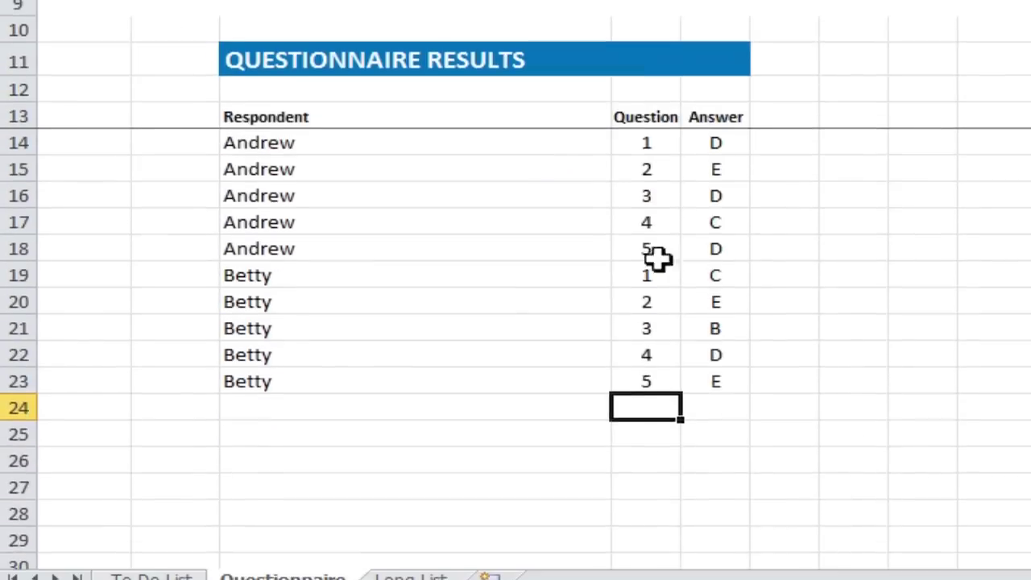
Replace the name in C19:C23 with the respondent name shown on the survey form.
click(421, 258)
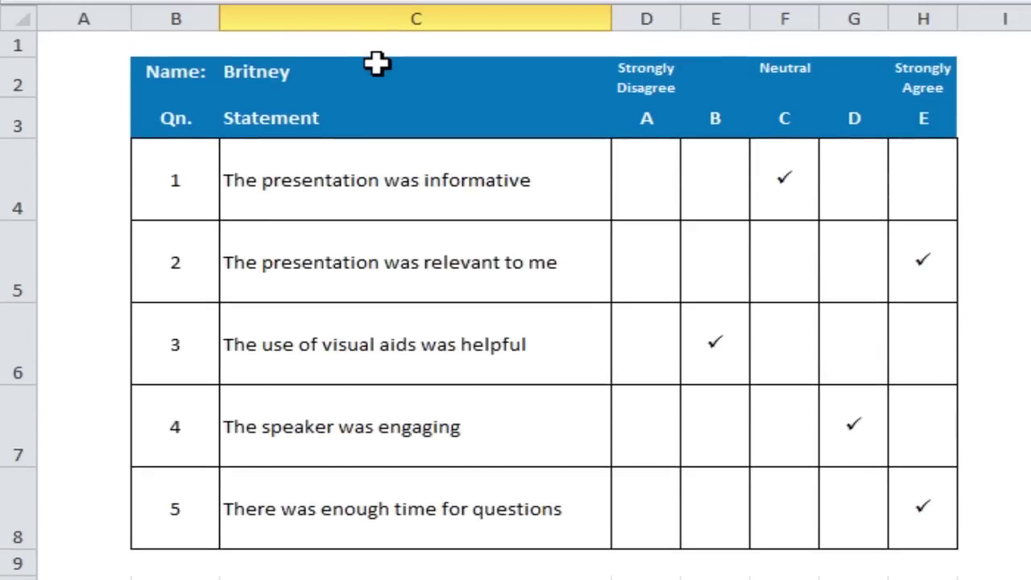
click(373, 65)
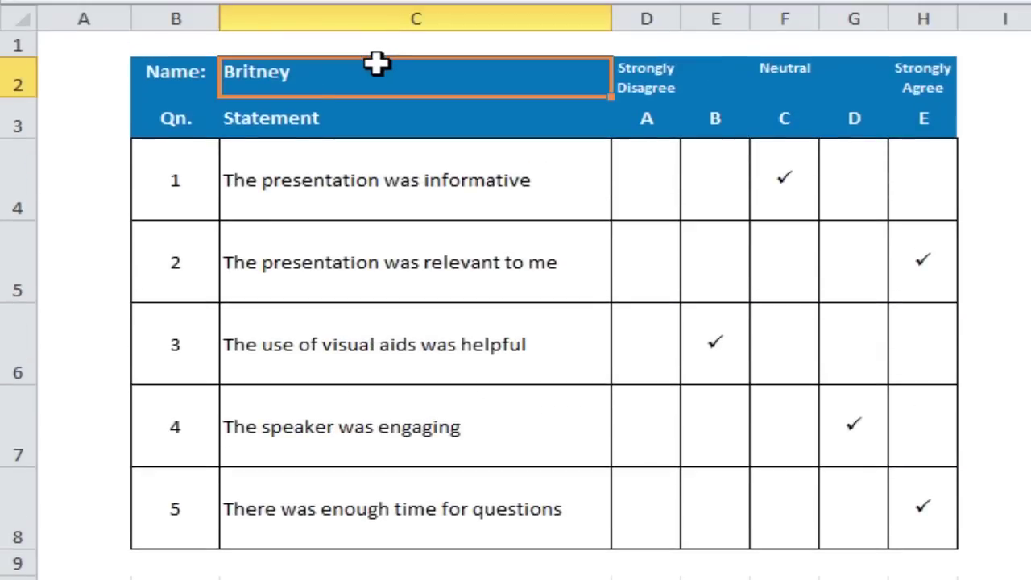
drag(352, 258, 390, 365)
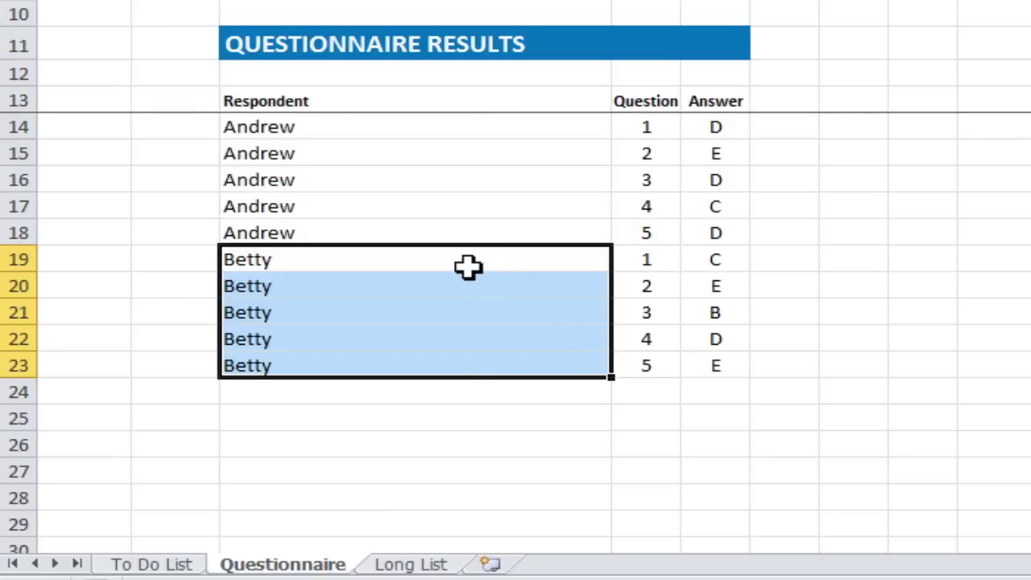
text(Britney)
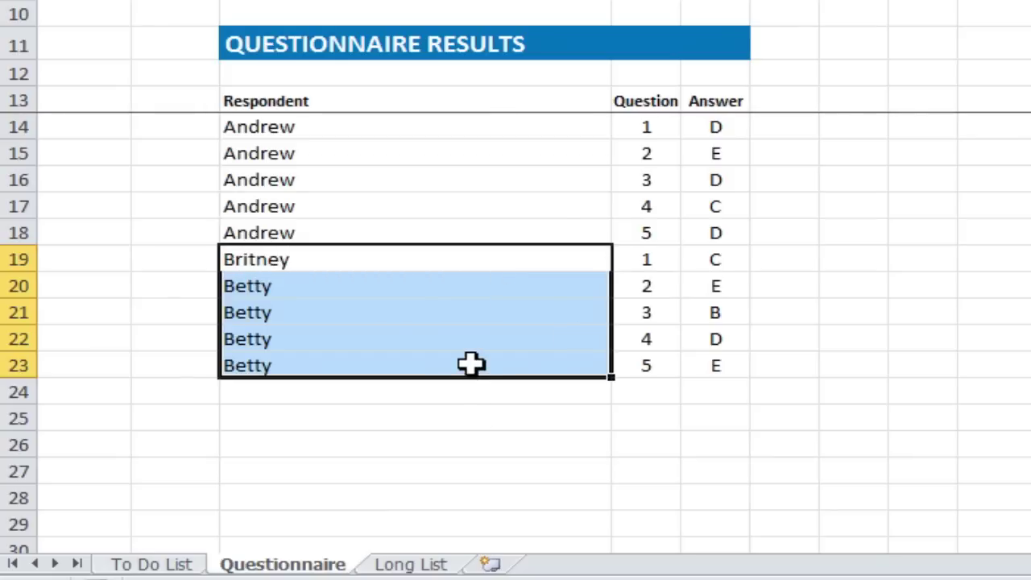
key(ctrl+Return)
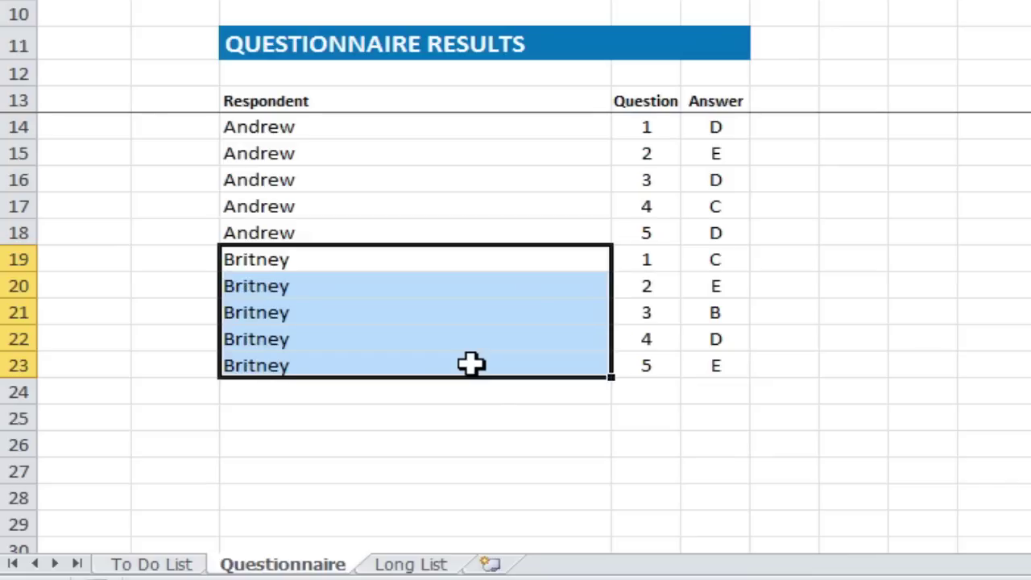
key(Right)
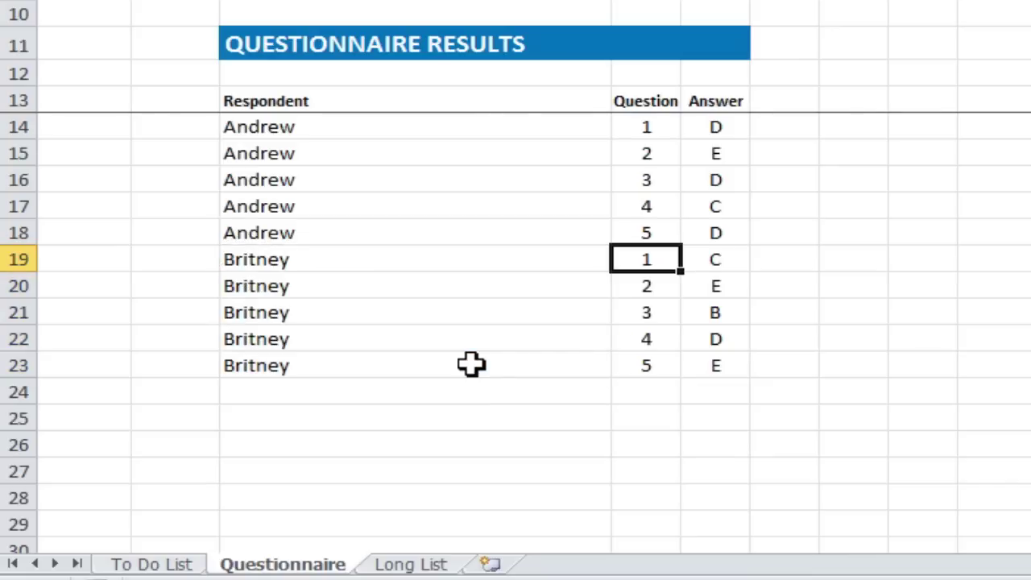
key(Left)
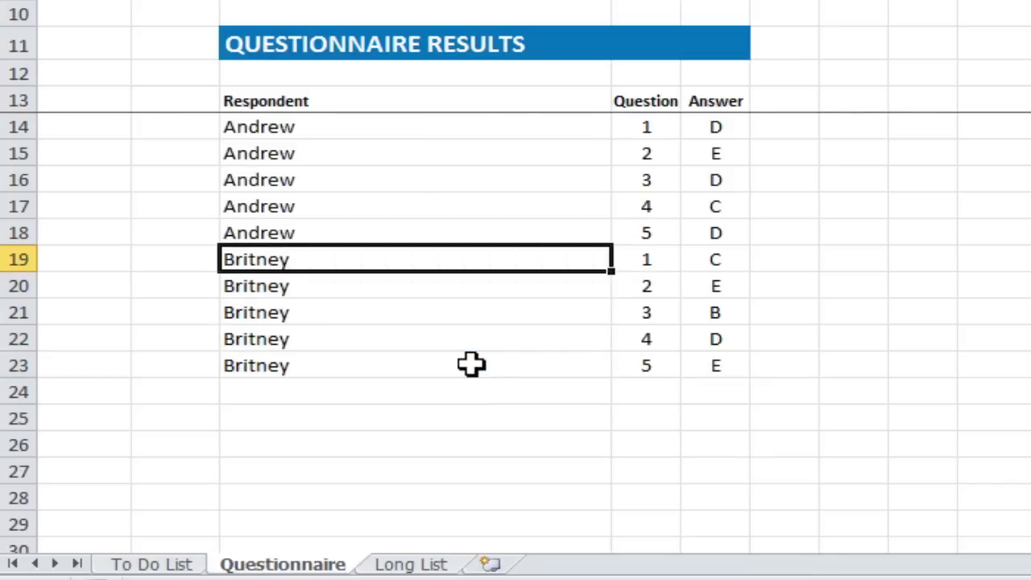
key(Down)
key(Down)
key(Down)
key(Down)
key(Down)
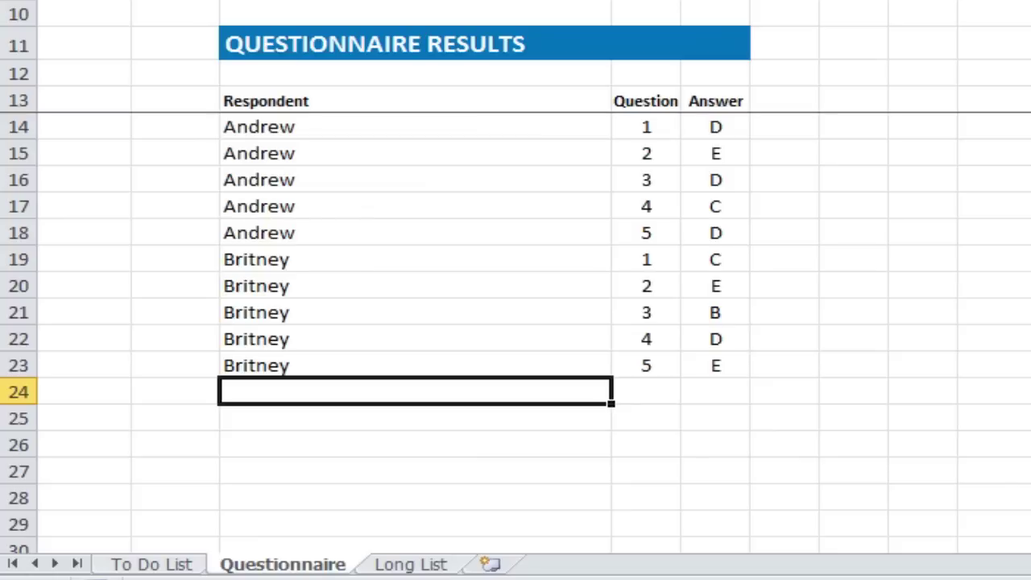
Fill the third respondent's name into five new result rows.
key(shift+Down)
key(shift+Down)
key(shift+Down)
key(shift+Down)
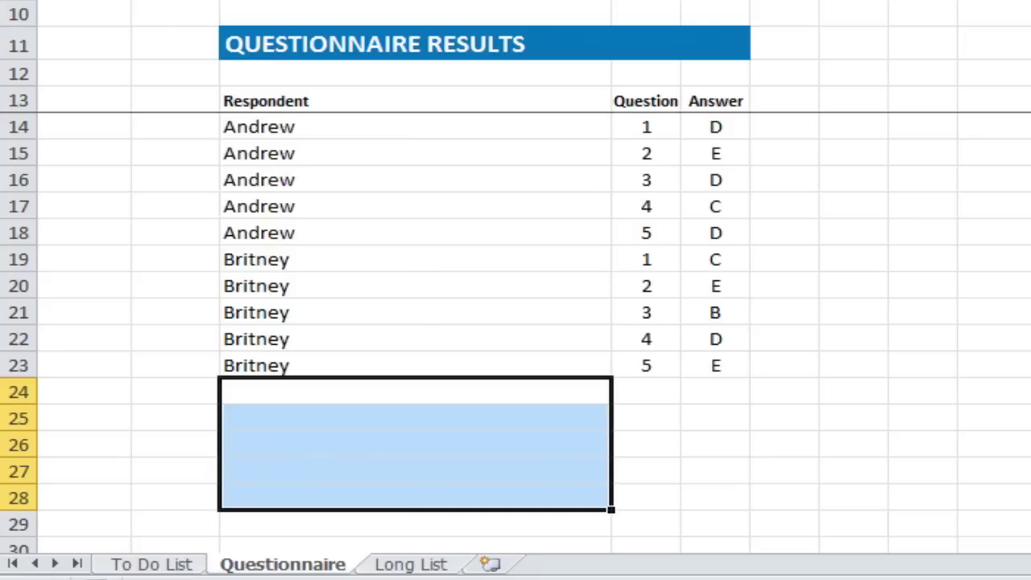
scroll(516, 331, down, 4)
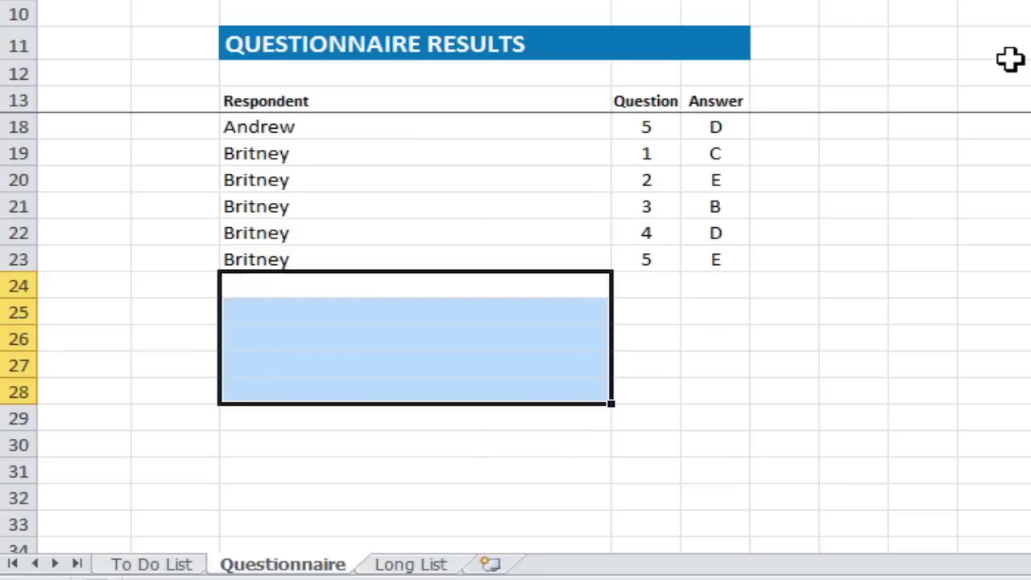
text(Charlie)
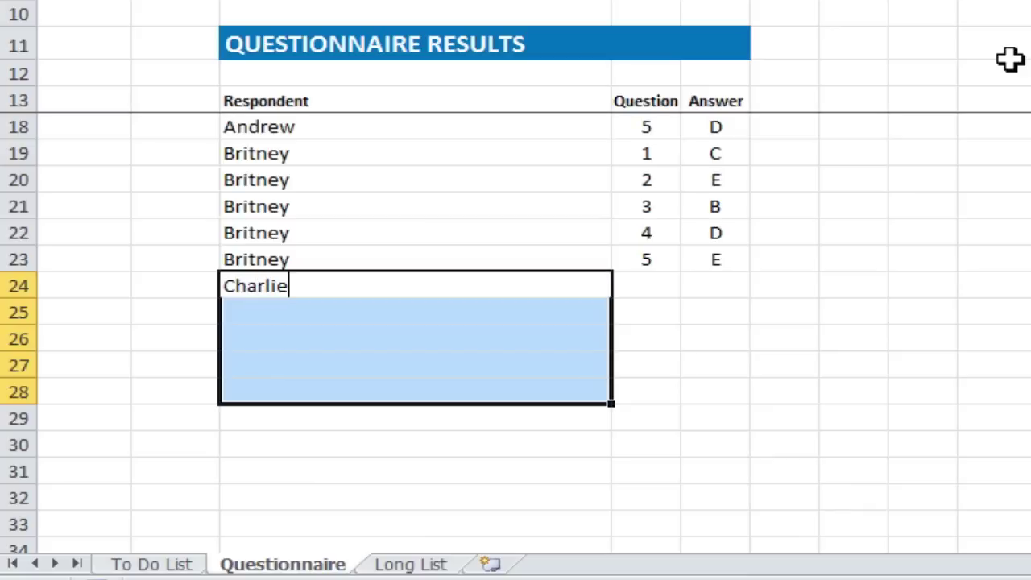
key(ctrl+Return)
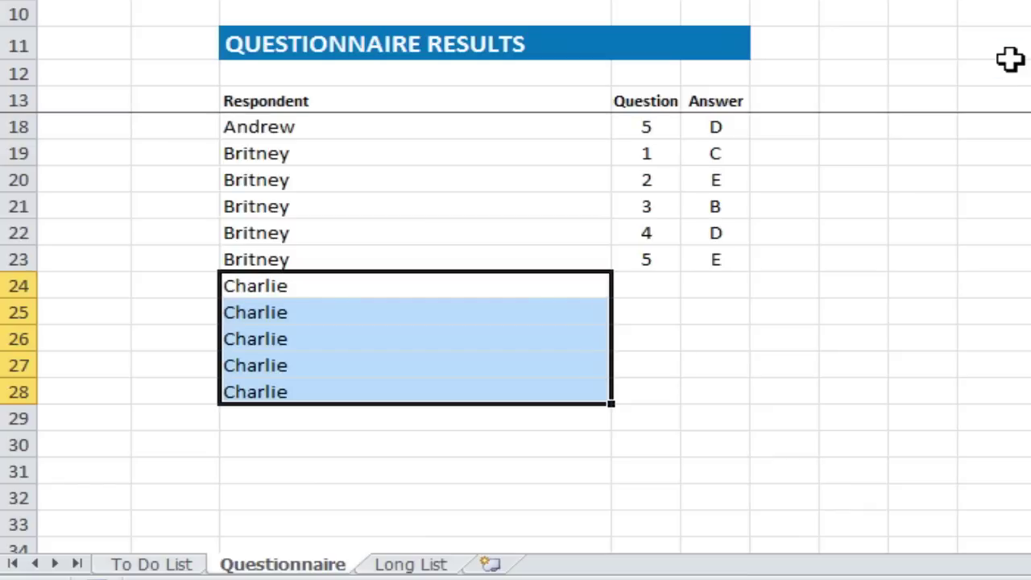
key(Right)
Enter questions 1, 2 and 3 with answers C, D and B.
text(1)
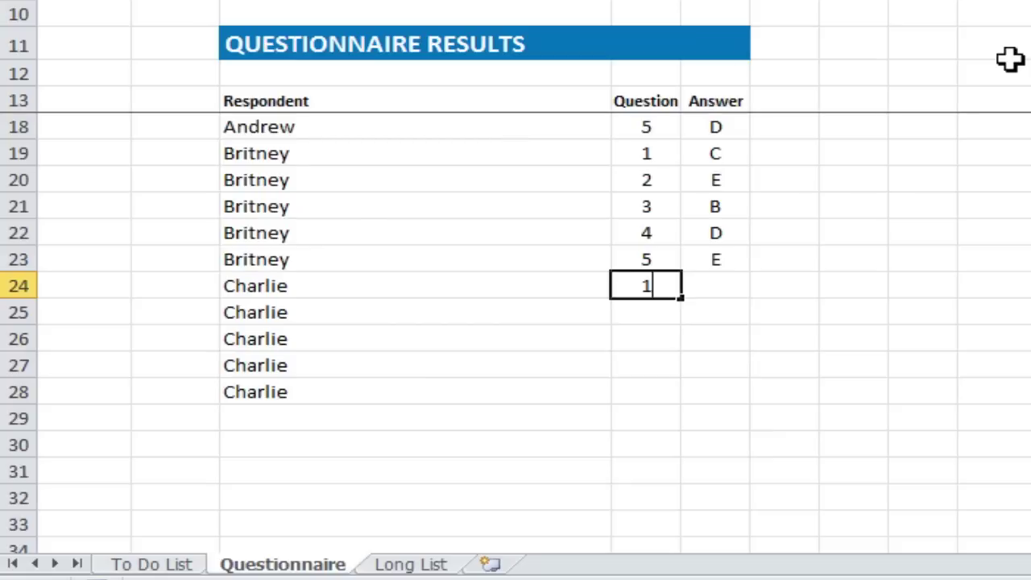
key(Tab)
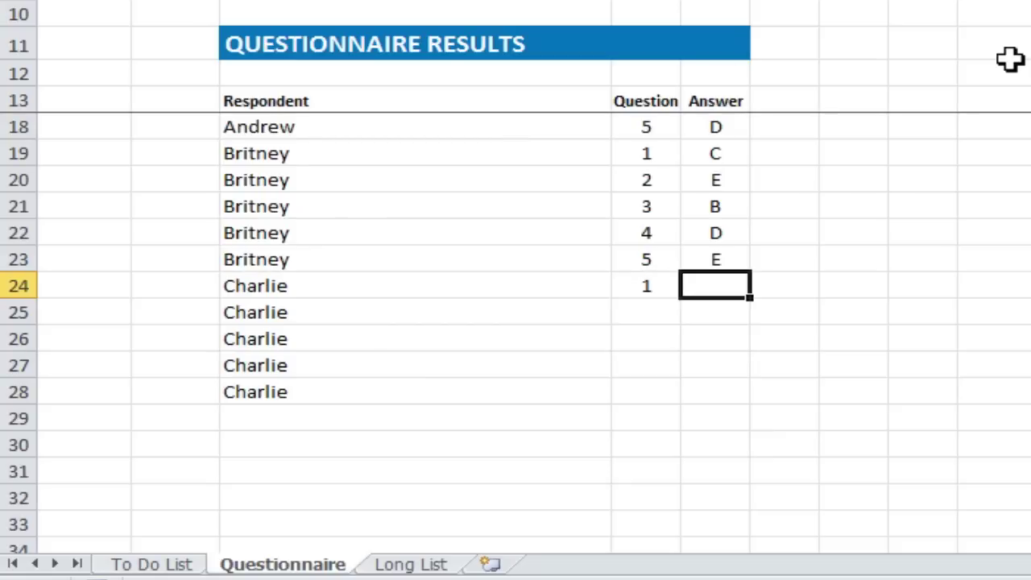
text(C)
key(Return)
text(2)
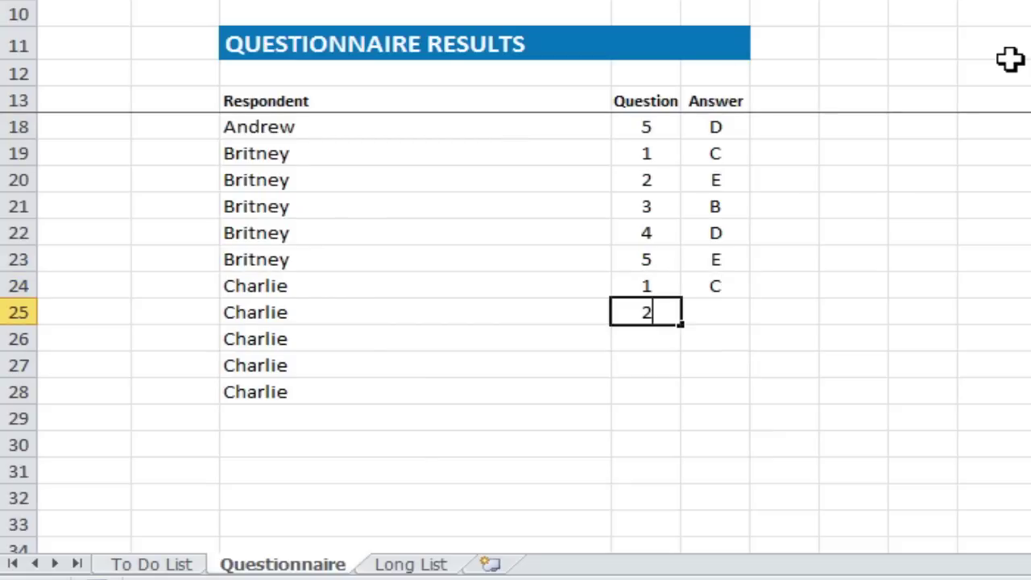
key(Tab)
text(D)
key(Return)
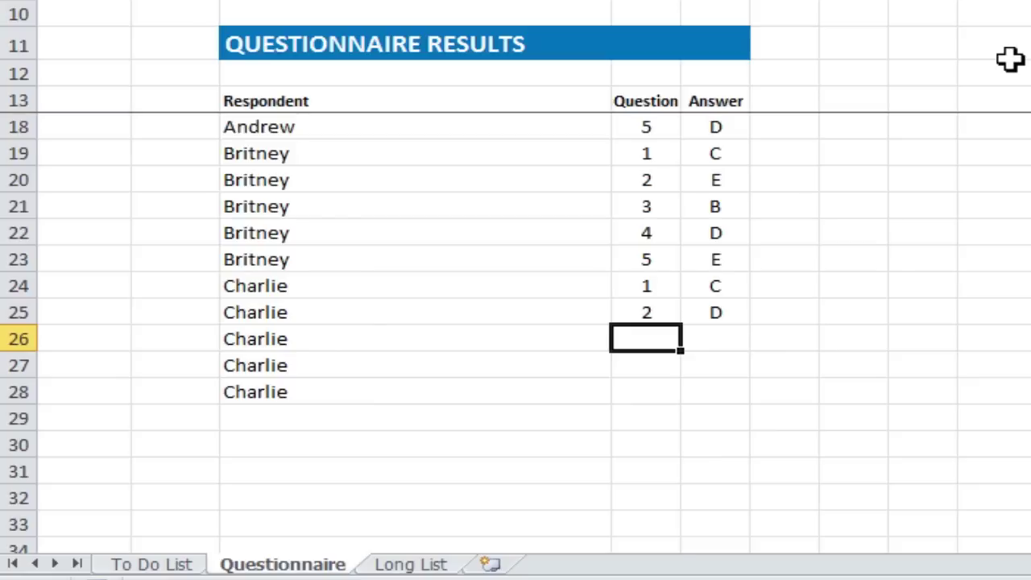
text(3)
key(Tab)
text(B)
key(Return)
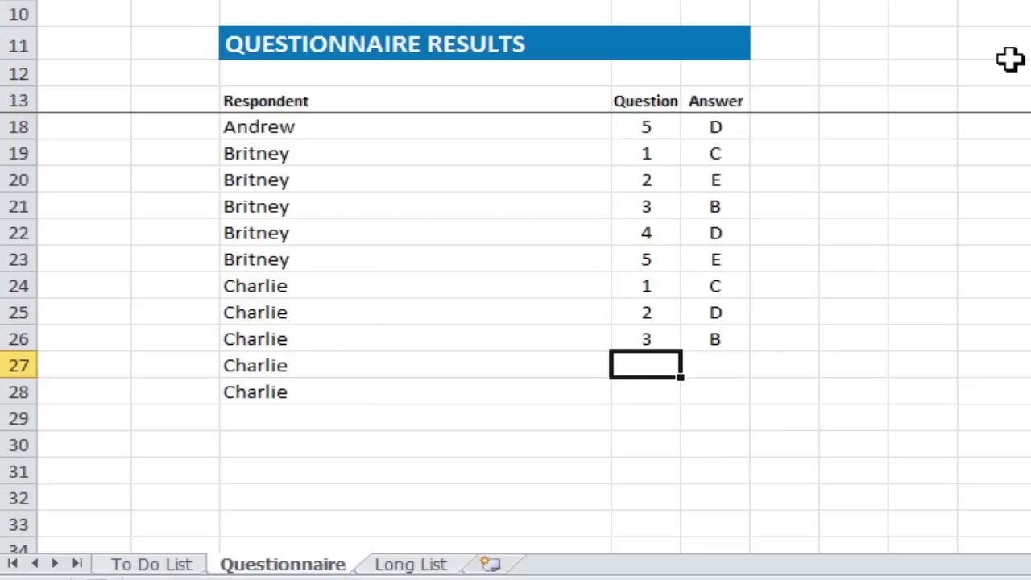
Enter question 4 with answer C and question 5 with answer E.
text(4)
key(Tab)
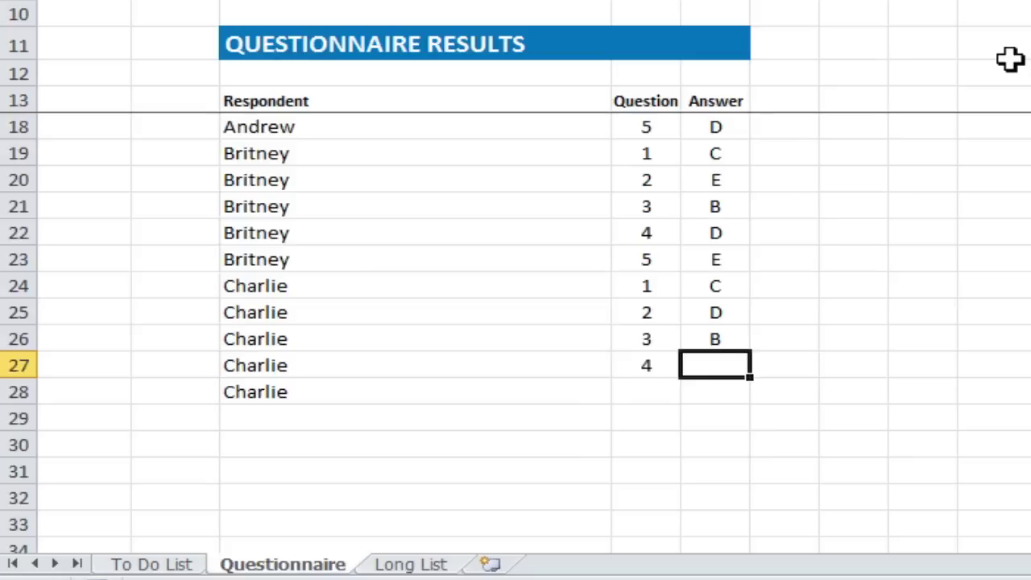
text(C)
key(Return)
text(5)
key(Tab)
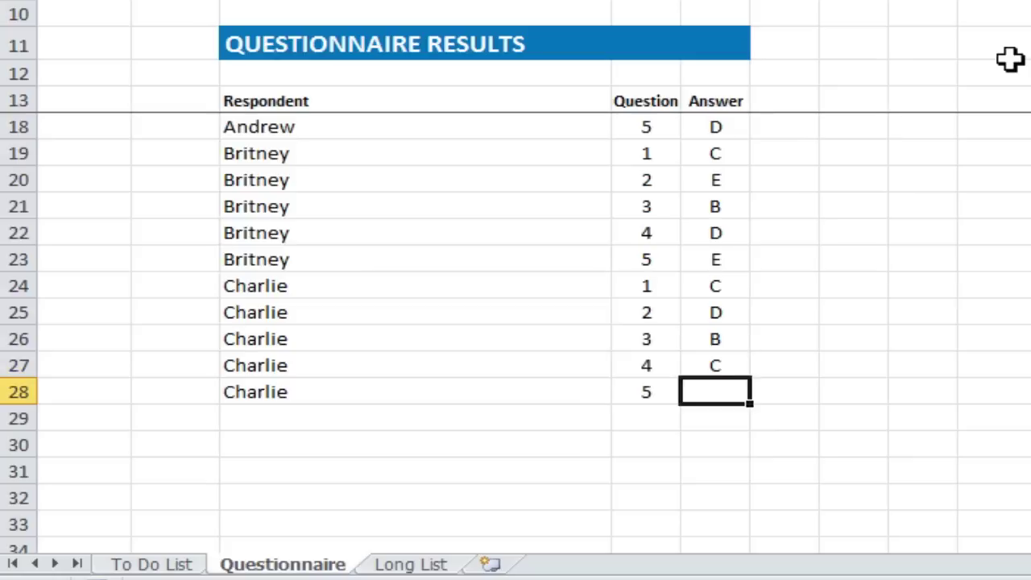
text(E)
key(Return)
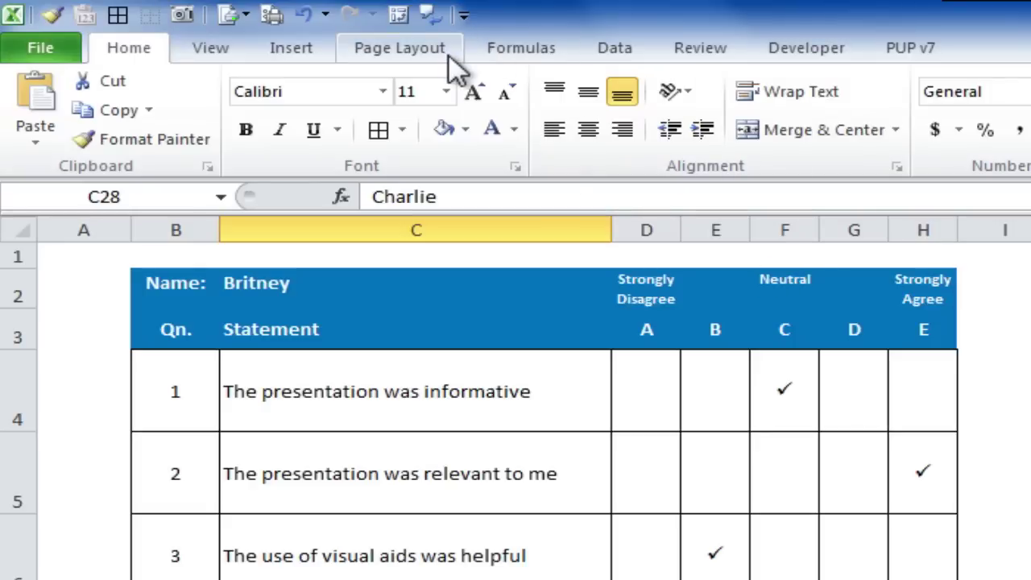
Drop one quick-access shortcut, then add Speak Cells on Enter from Commands Not in the Ribbon.
right_click(427, 17)
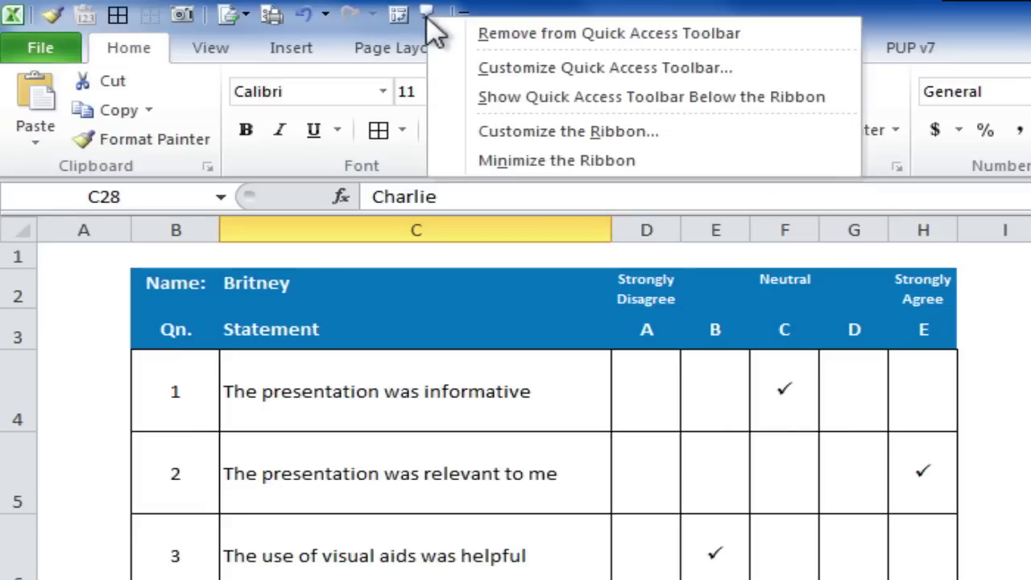
click(515, 35)
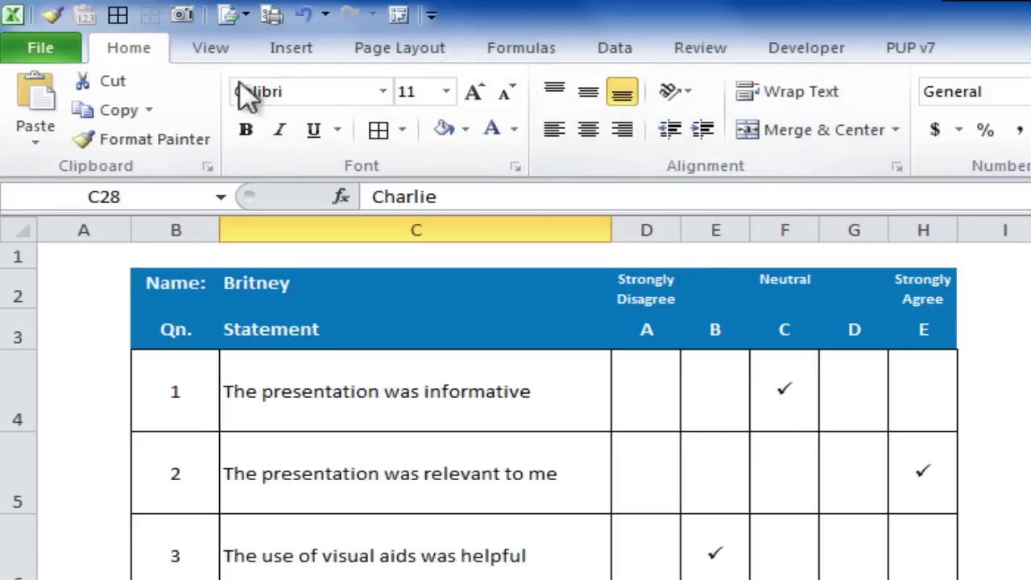
click(432, 14)
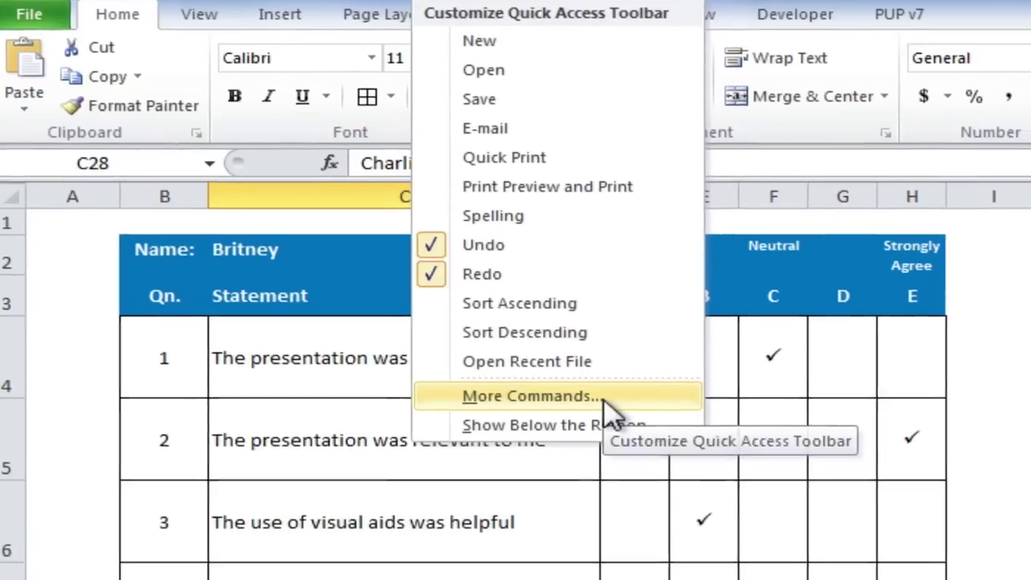
click(604, 396)
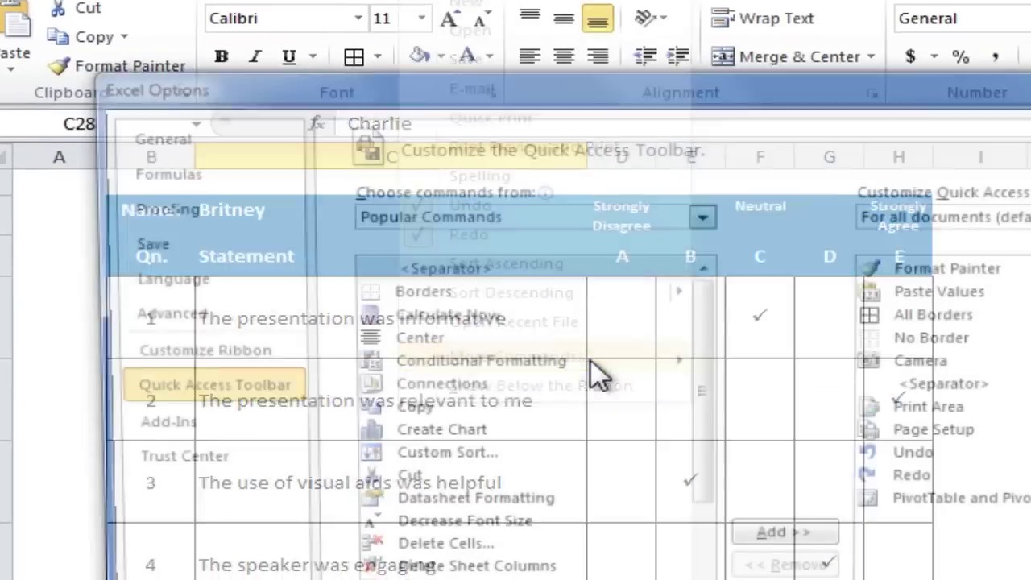
drag(838, 94, 791, 59)
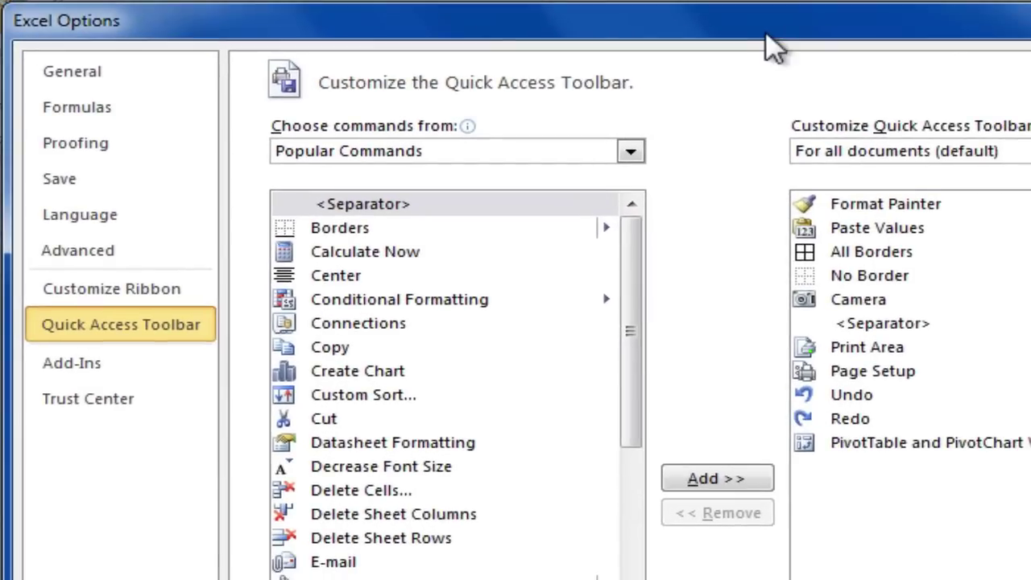
click(631, 153)
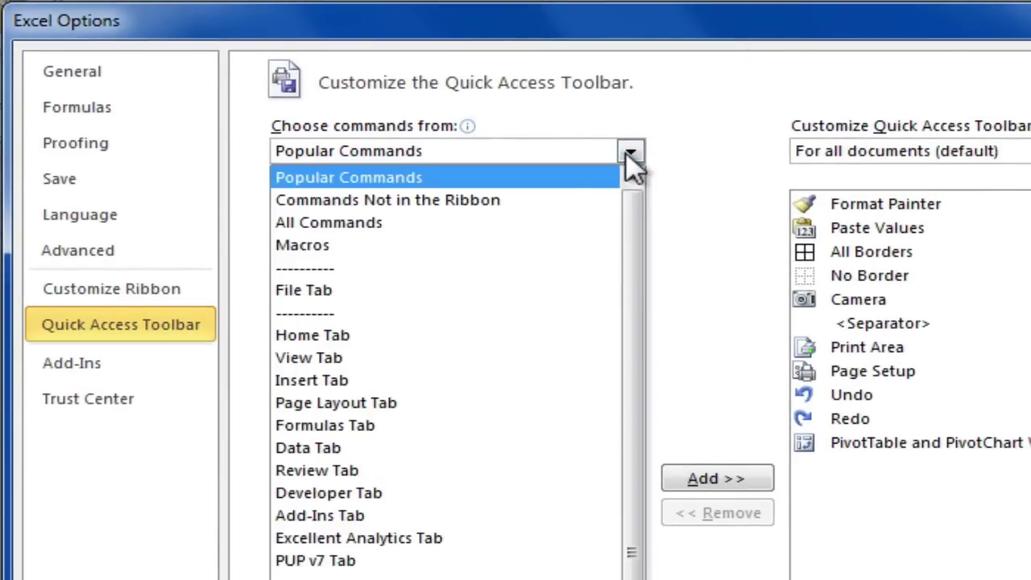
click(568, 211)
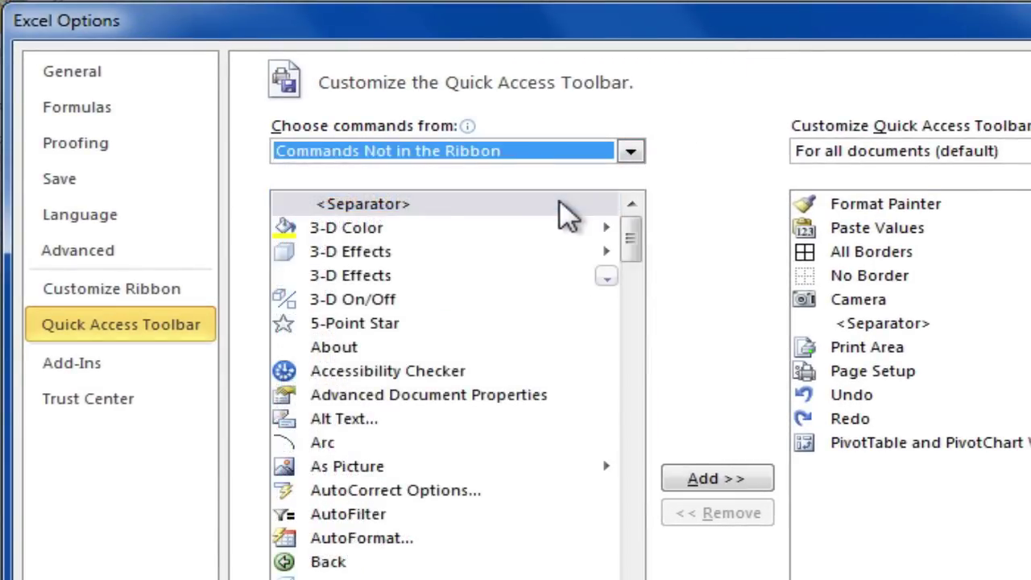
click(467, 329)
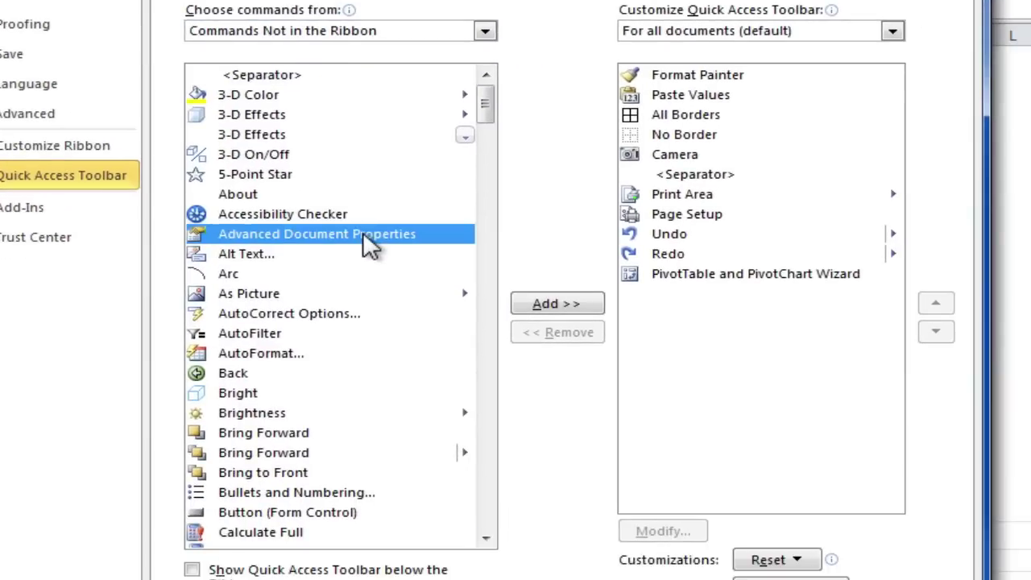
key(s)
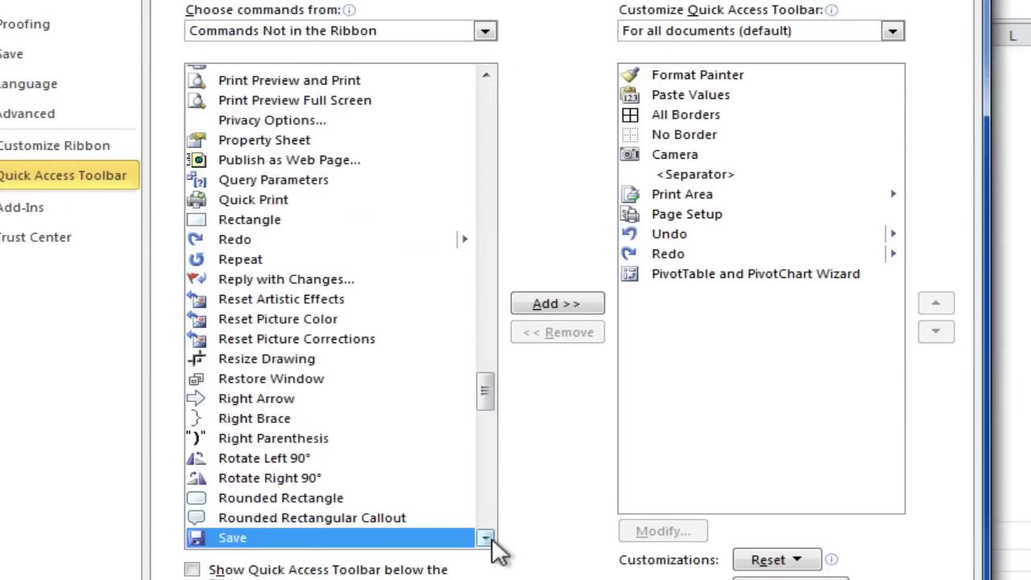
drag(487, 538, 491, 542)
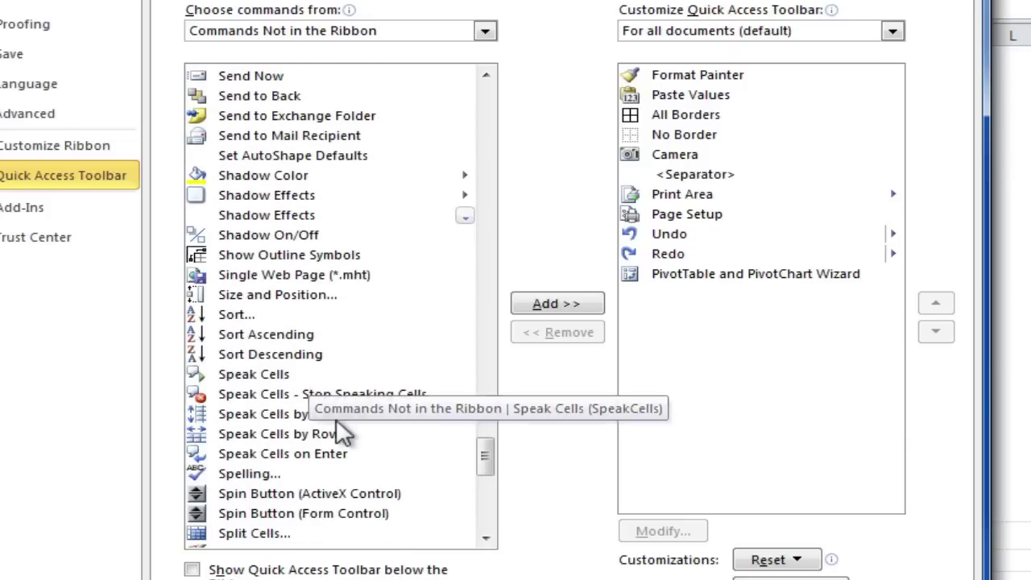
click(306, 454)
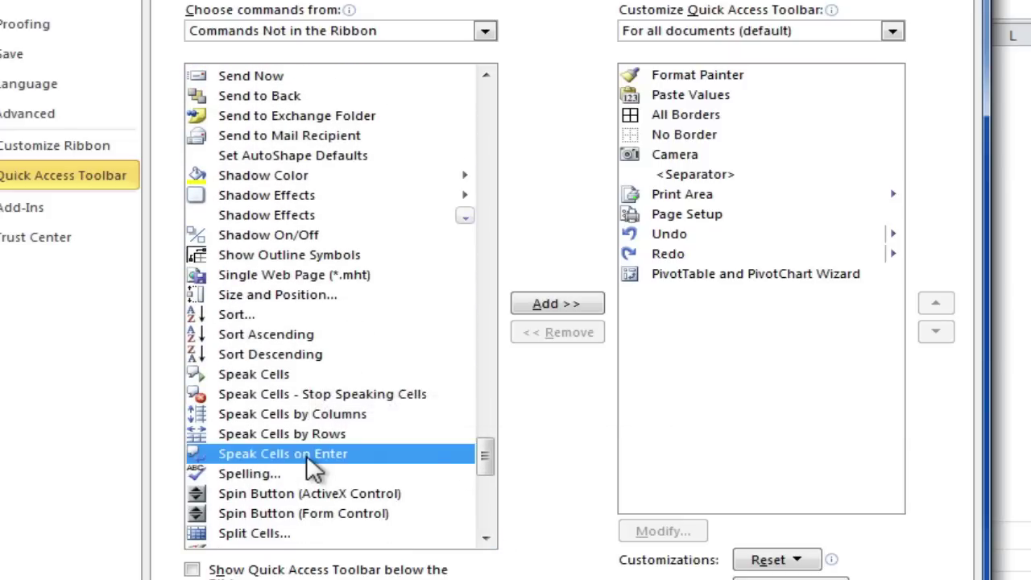
click(553, 305)
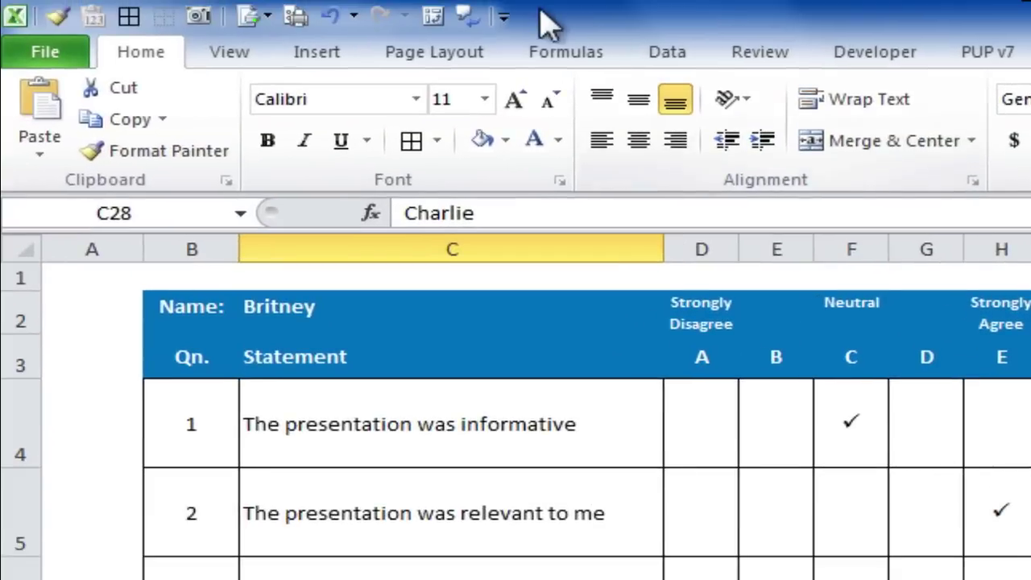
Turn on Speak Cells on Enter using its new quick-access button.
click(468, 16)
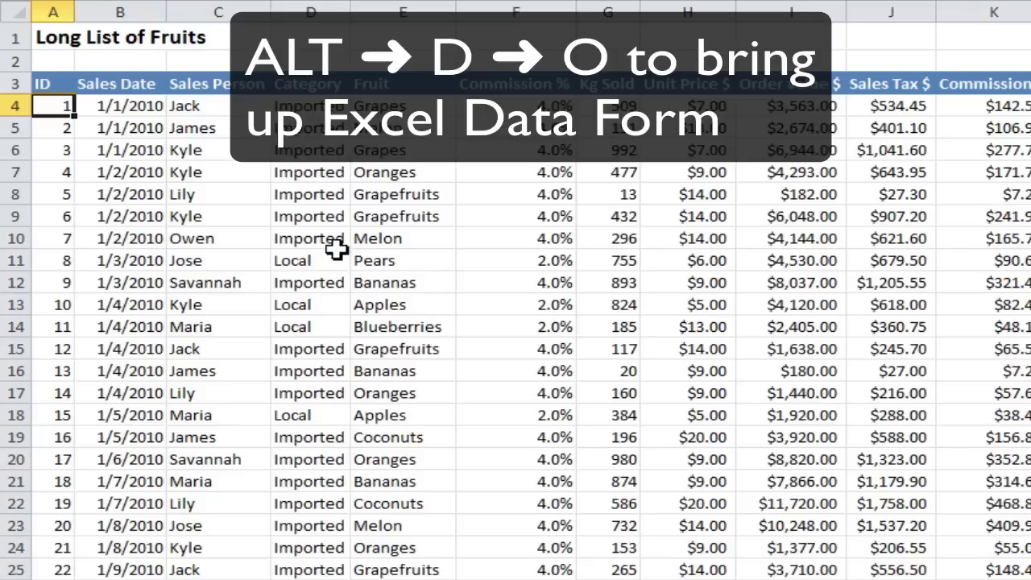
Open the Long List data form with Alt+D+O and scroll to record 2000 of 2000.
key(alt+d)
key(o)
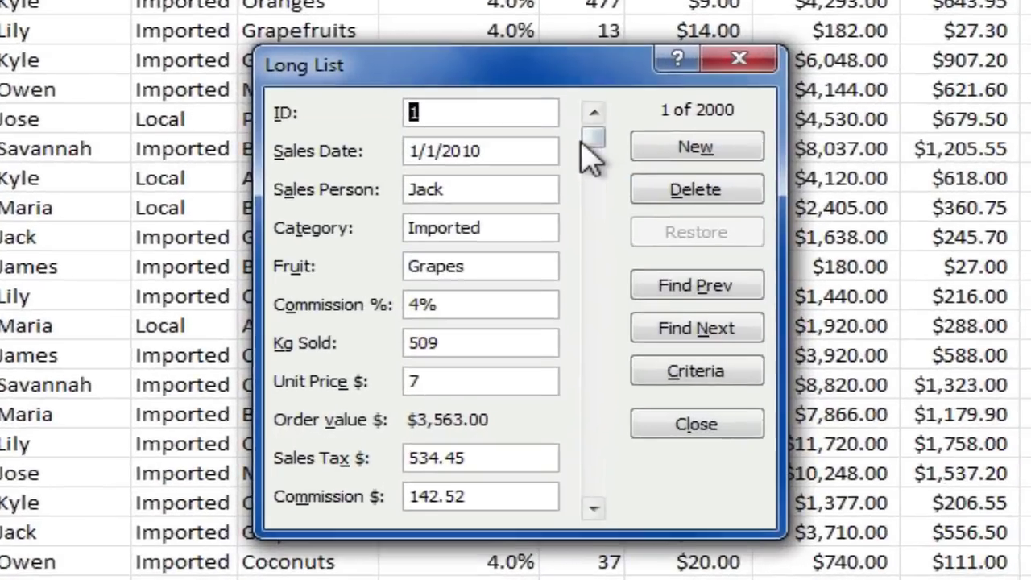
drag(583, 148, 586, 289)
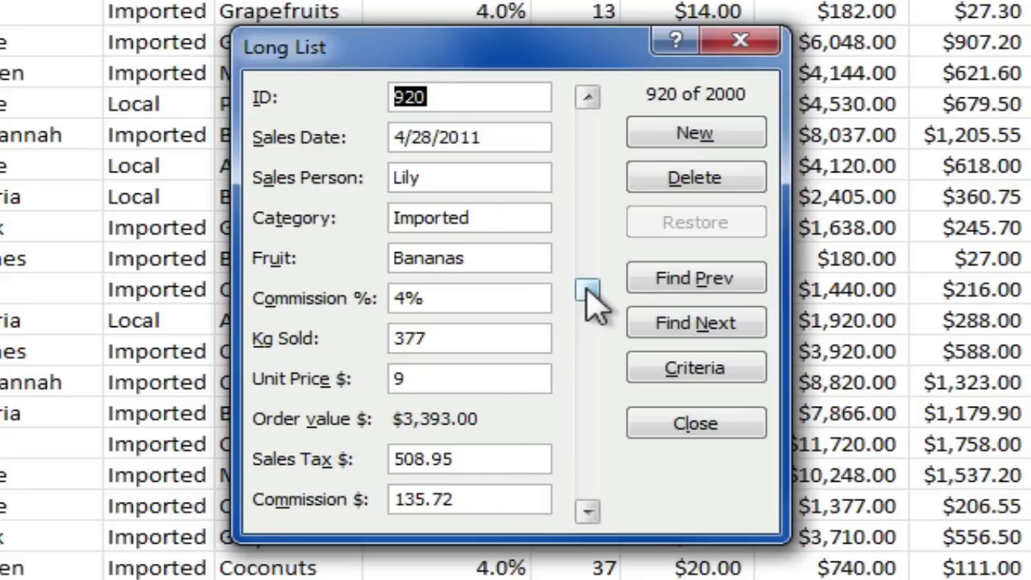
drag(593, 304, 599, 495)
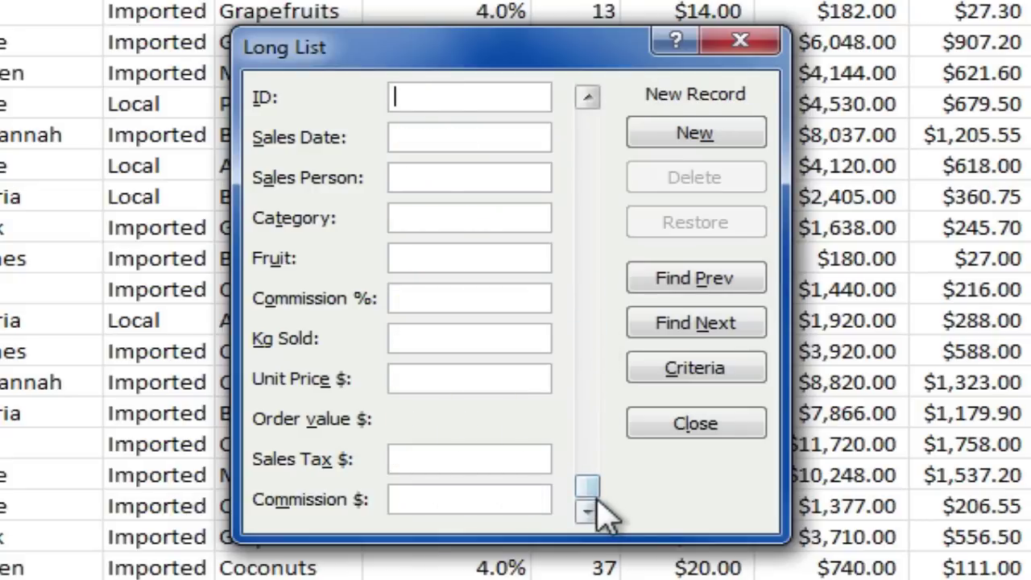
click(590, 98)
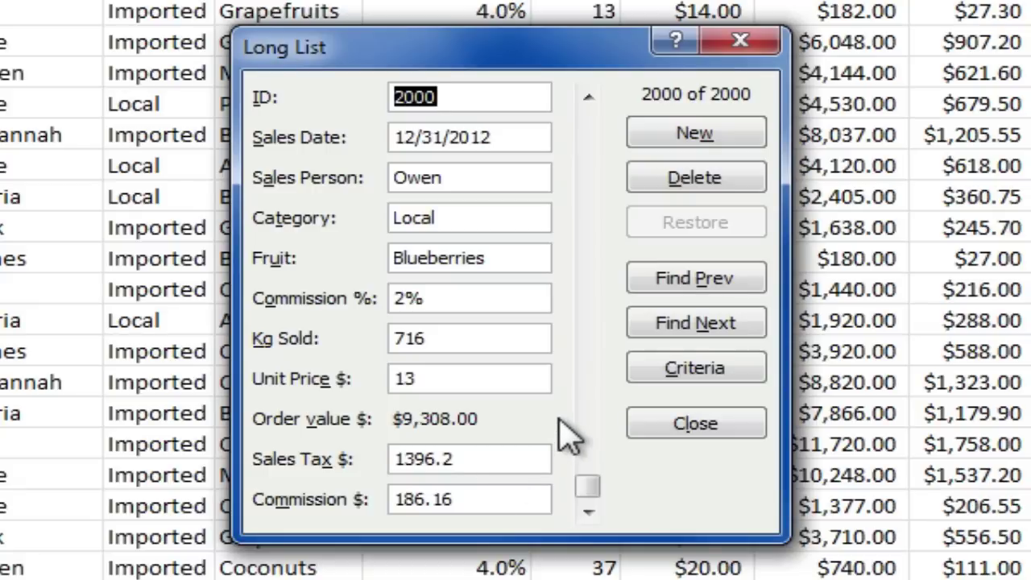
Jump between the first and last records (2000) with Ctrl+Up/Down and arrow keys.
key(ctrl+Up)
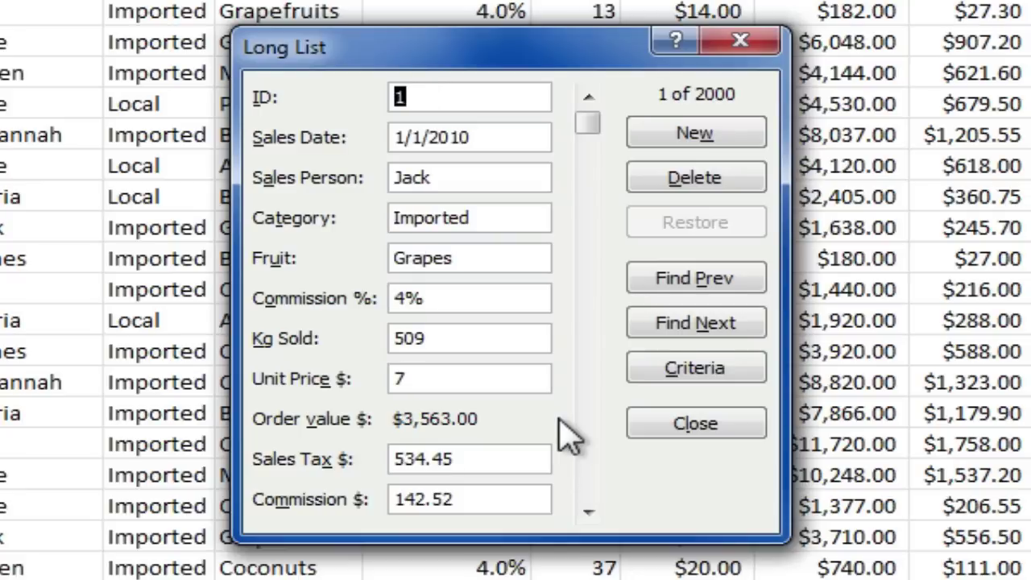
key(ctrl+Down)
key(Up)
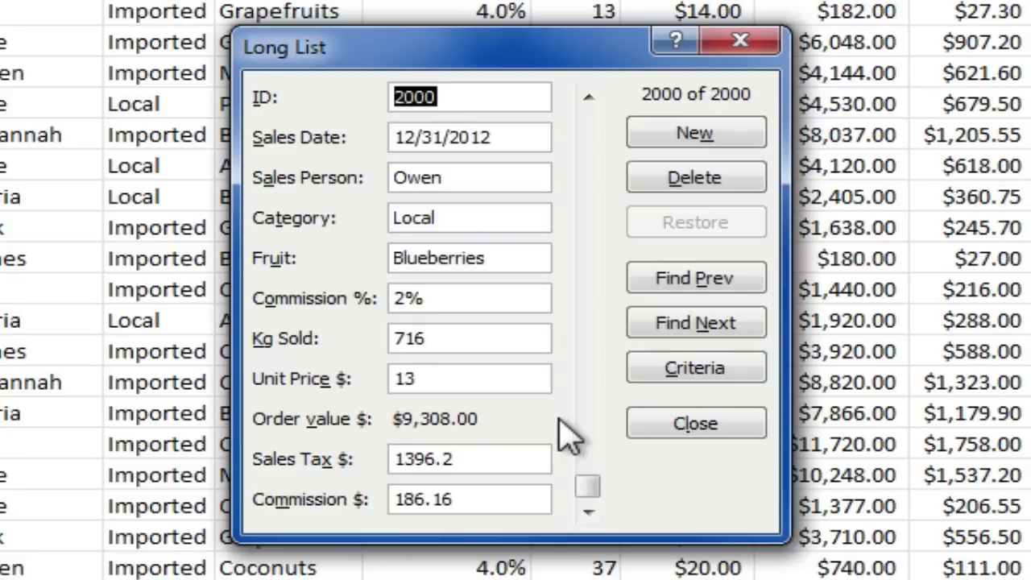
key(Up)
key(Up)
key(Up)
key(Up)
key(Up)
key(Up)
key(Up)
key(Up)
key(Up)
key(Up)
key(Up)
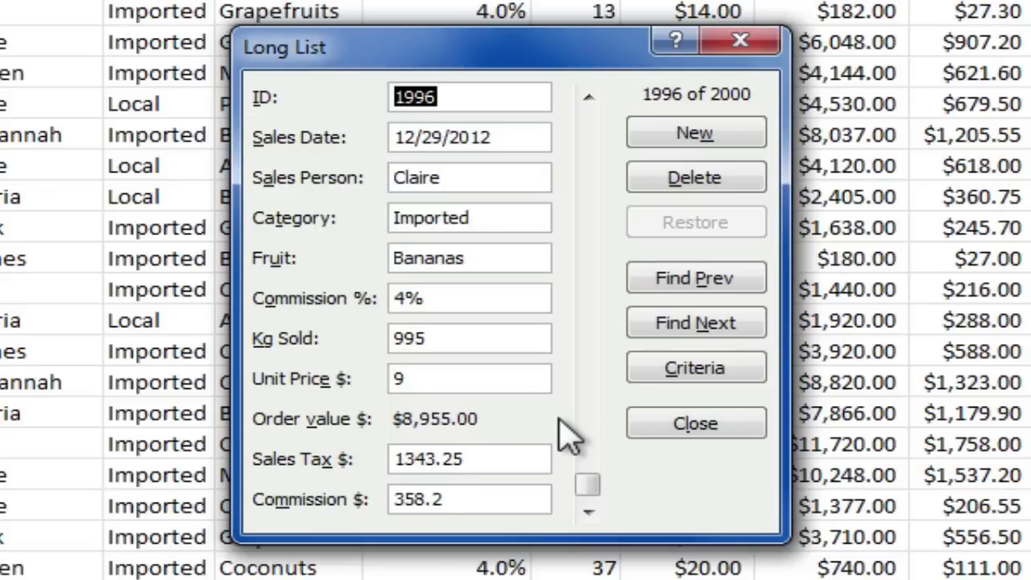
key(Up)
key(Up)
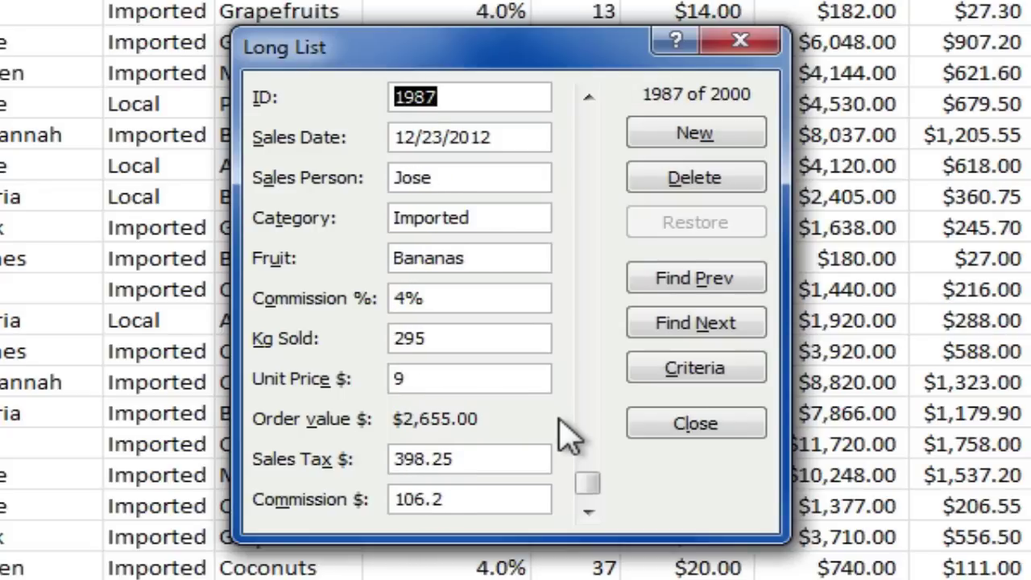
key(ctrl+Up)
key(Down)
key(Down)
key(Down)
key(Down)
key(Down)
key(Down)
key(Down)
key(Down)
key(Down)
key(Down)
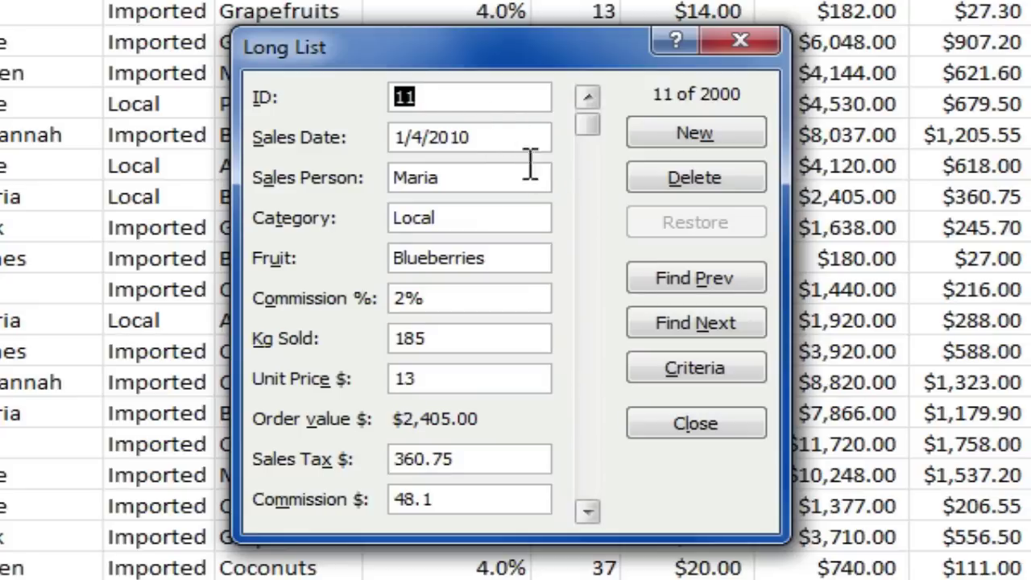
Move through the Sales Date, Sales Person and Category fields and back to ID.
key(Tab)
key(Tab)
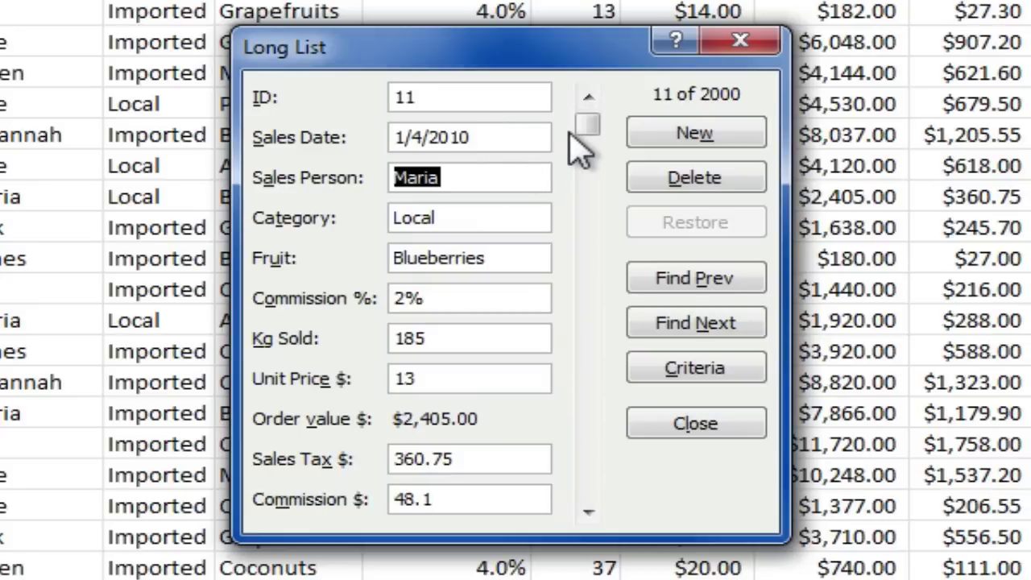
key(Tab)
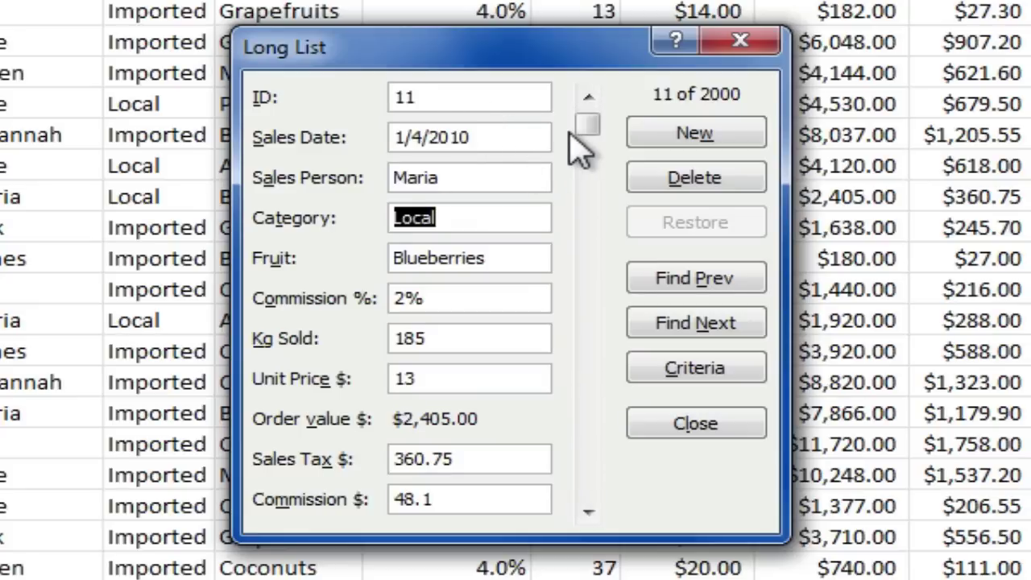
key(shift+Tab)
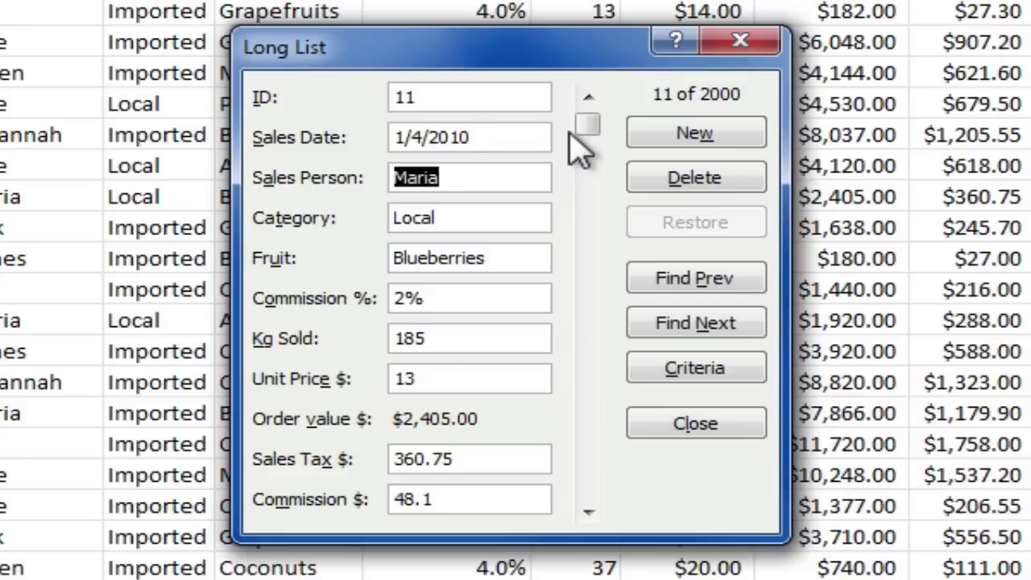
key(shift+Tab)
key(shift+Tab)
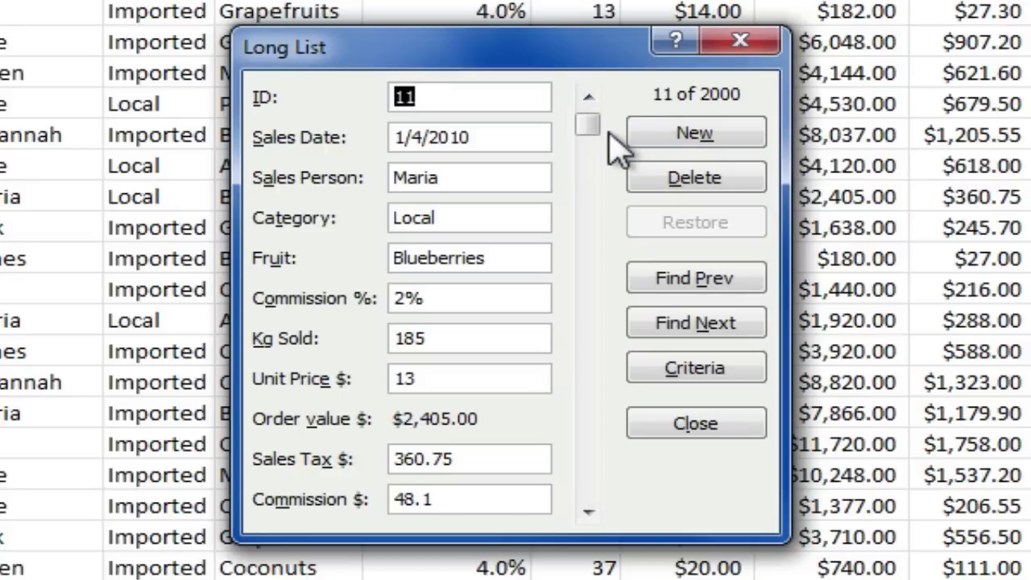
Scroll through the records to land on record 10 of 2000, an Apples sale.
scroll(617, 149, down, 1)
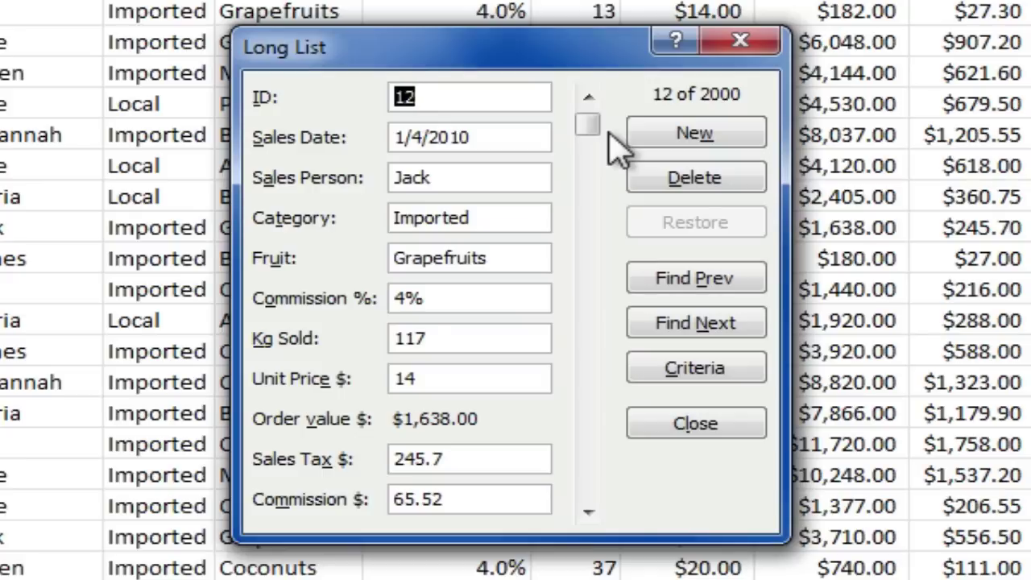
scroll(616, 149, down, 1)
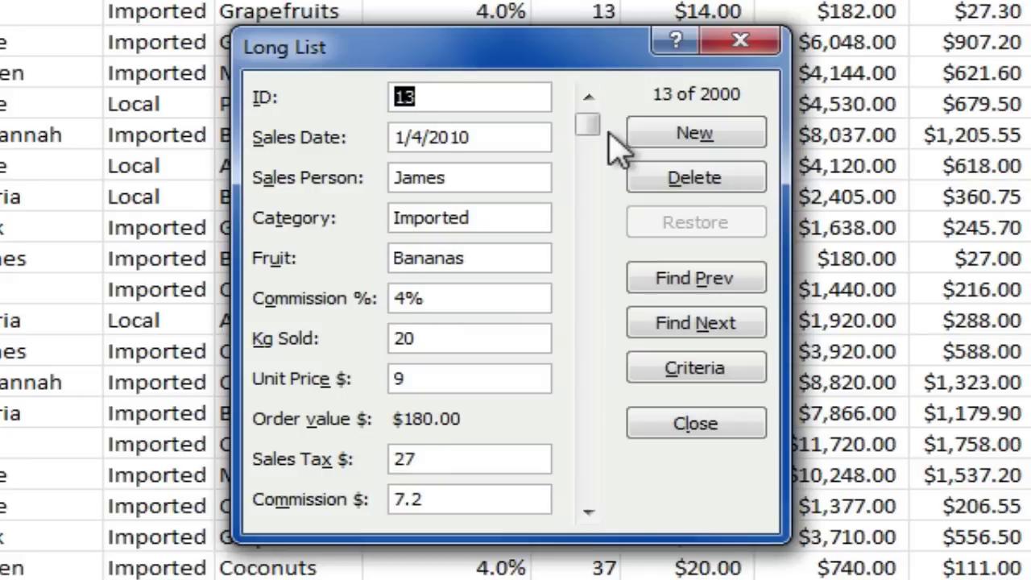
scroll(616, 149, down, 1)
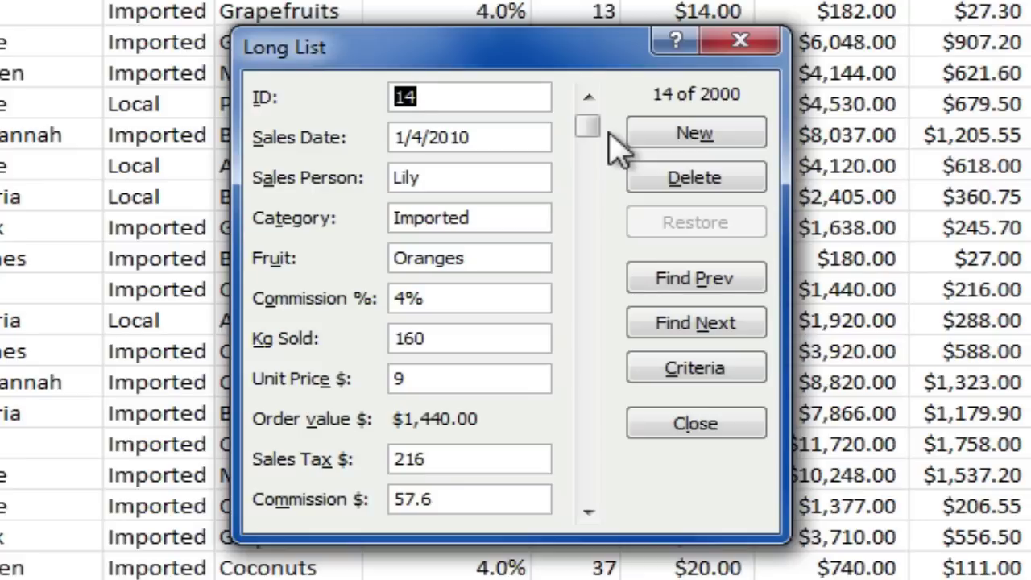
scroll(616, 149, up, 2)
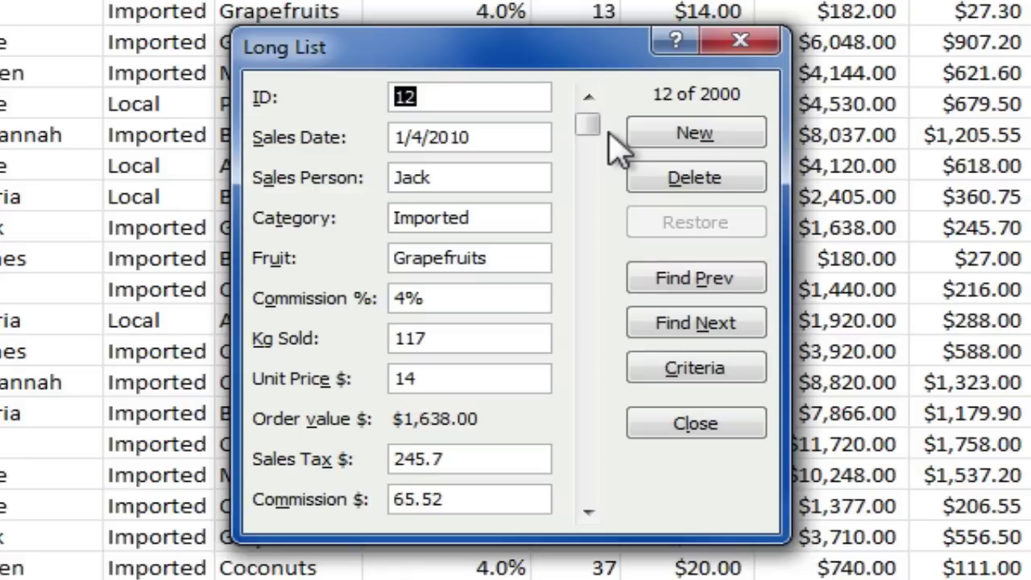
scroll(616, 149, up, 2)
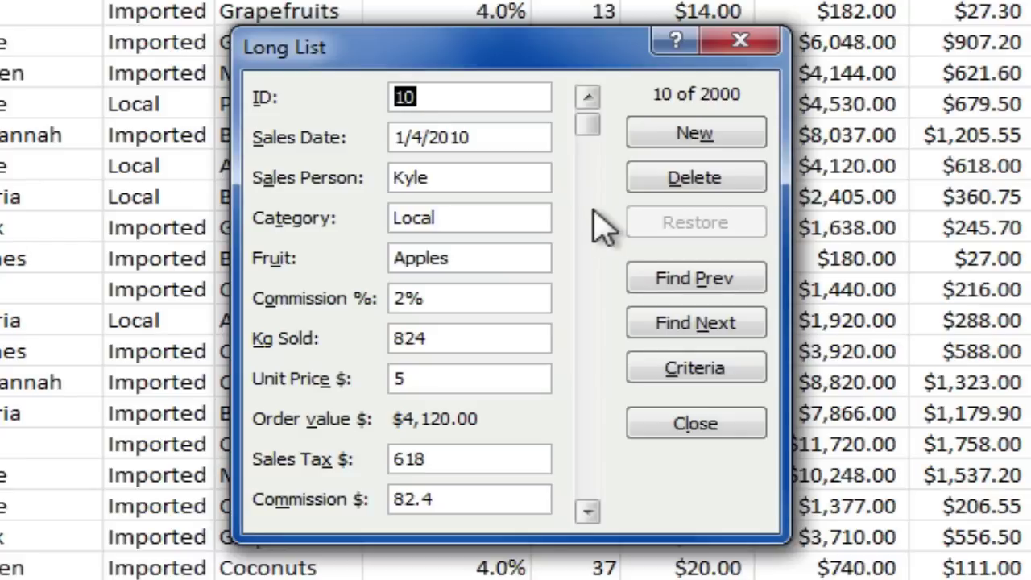
Close the data form and locate Form... under Commands Not in the Ribbon in Excel Options.
click(743, 42)
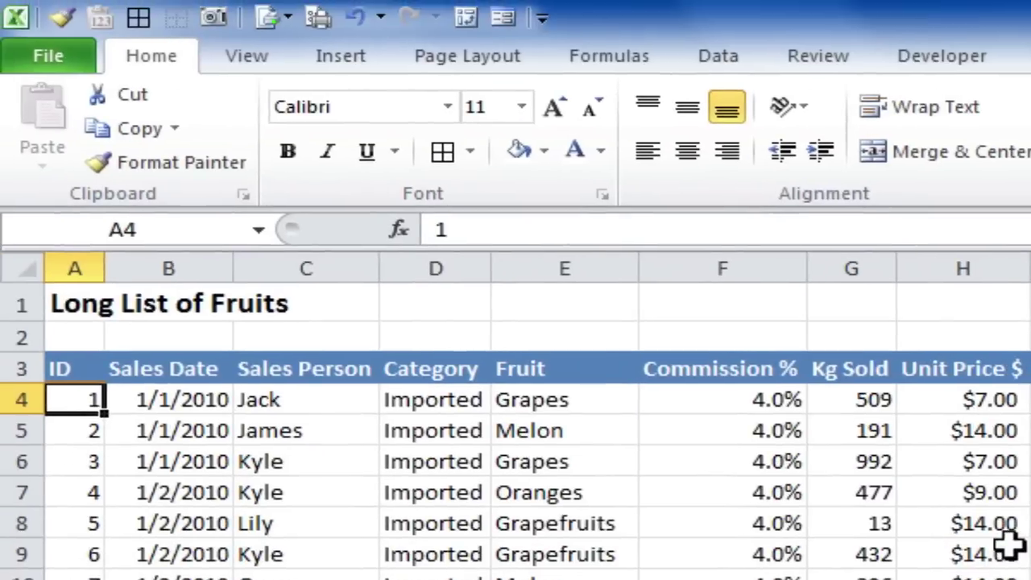
click(542, 19)
click(714, 500)
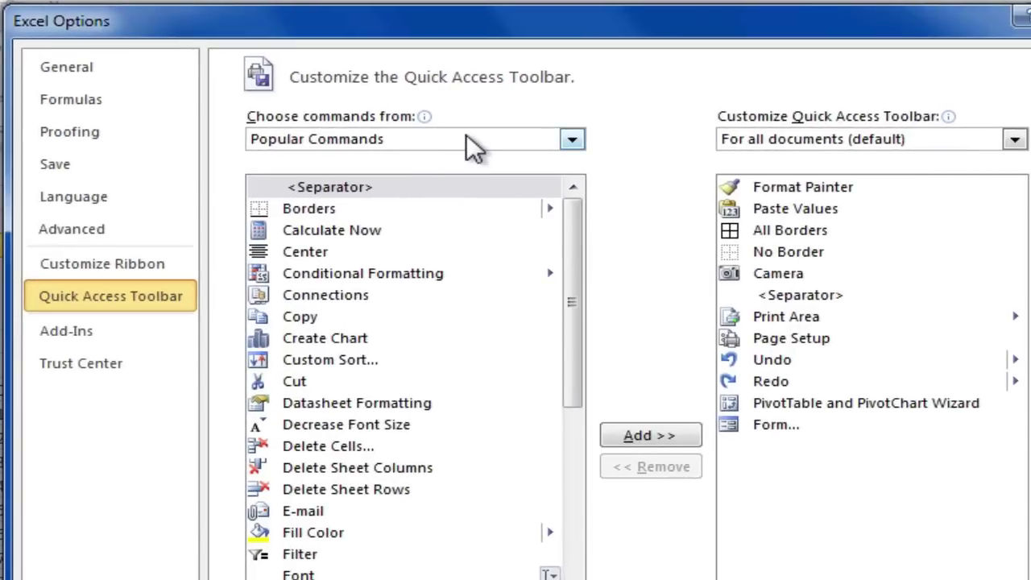
click(466, 137)
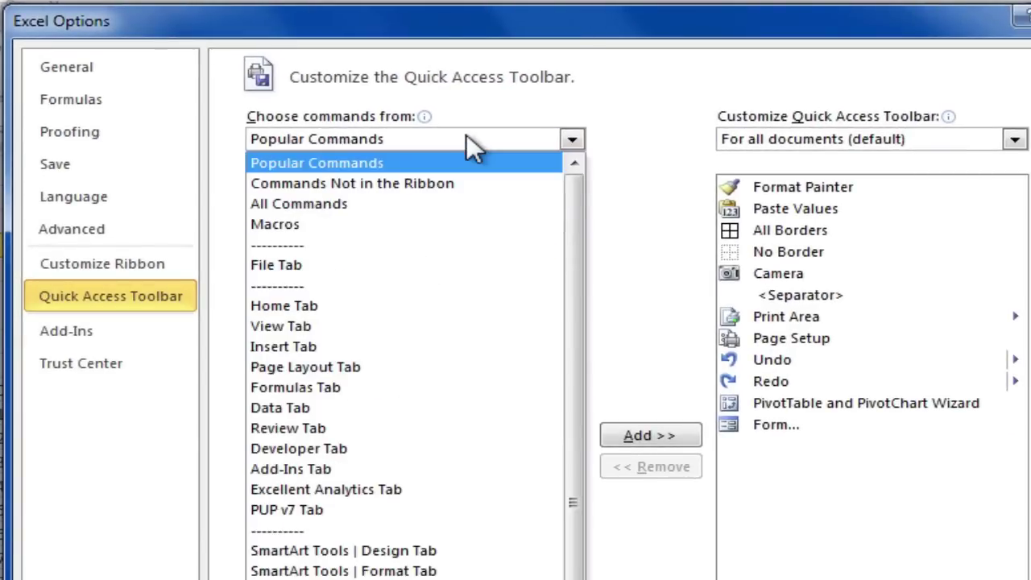
click(490, 183)
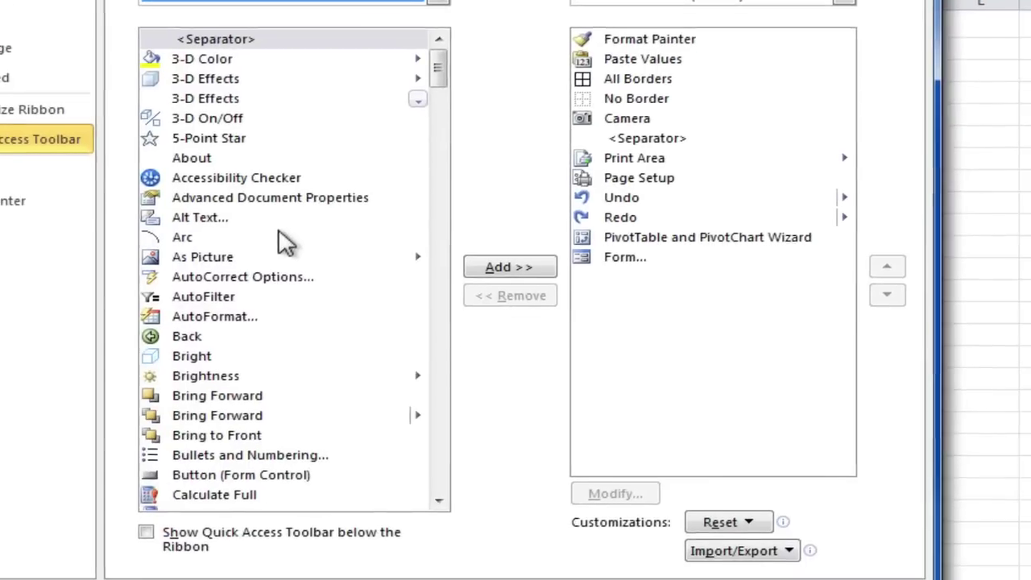
click(399, 399)
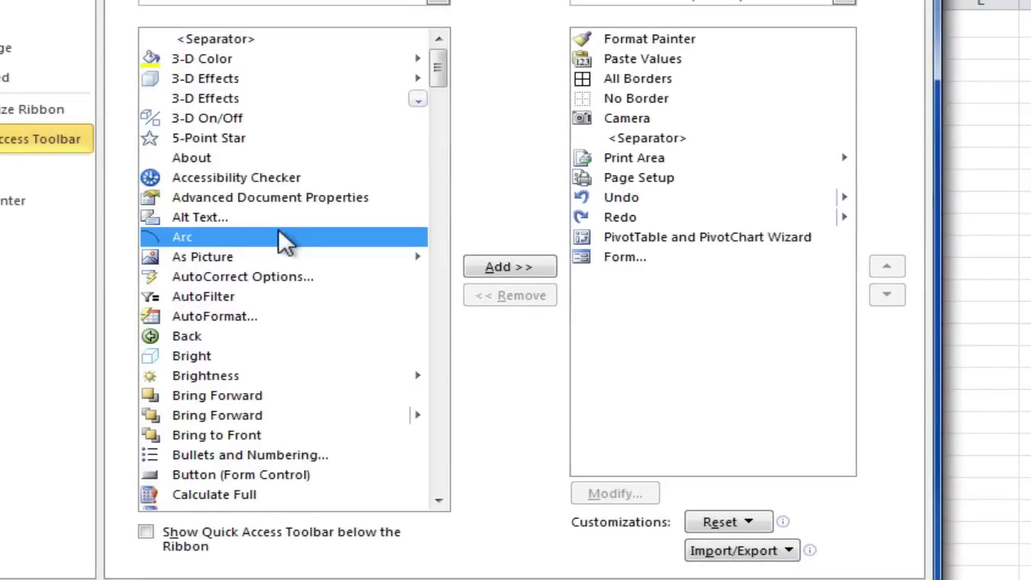
key(f)
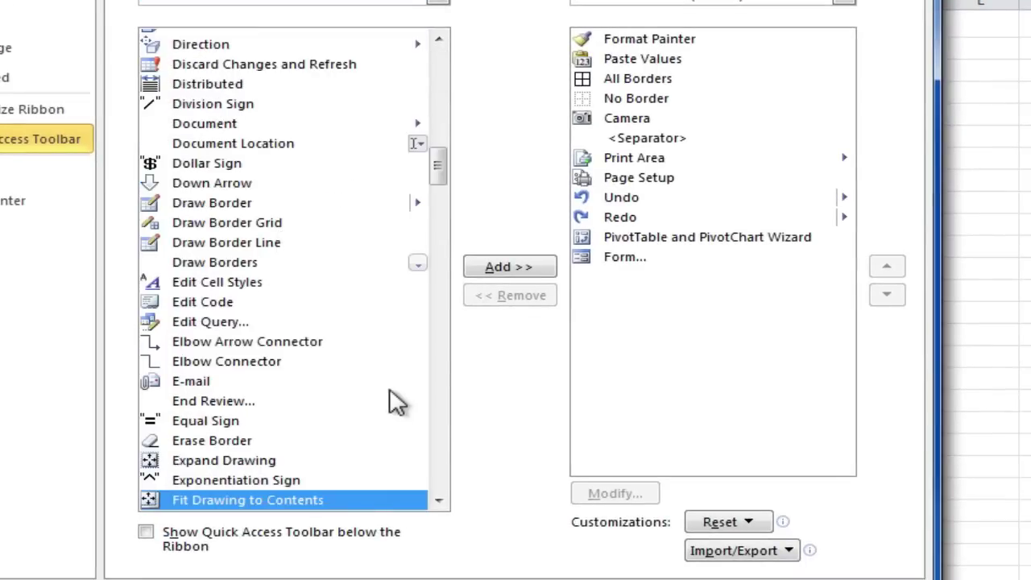
click(444, 358)
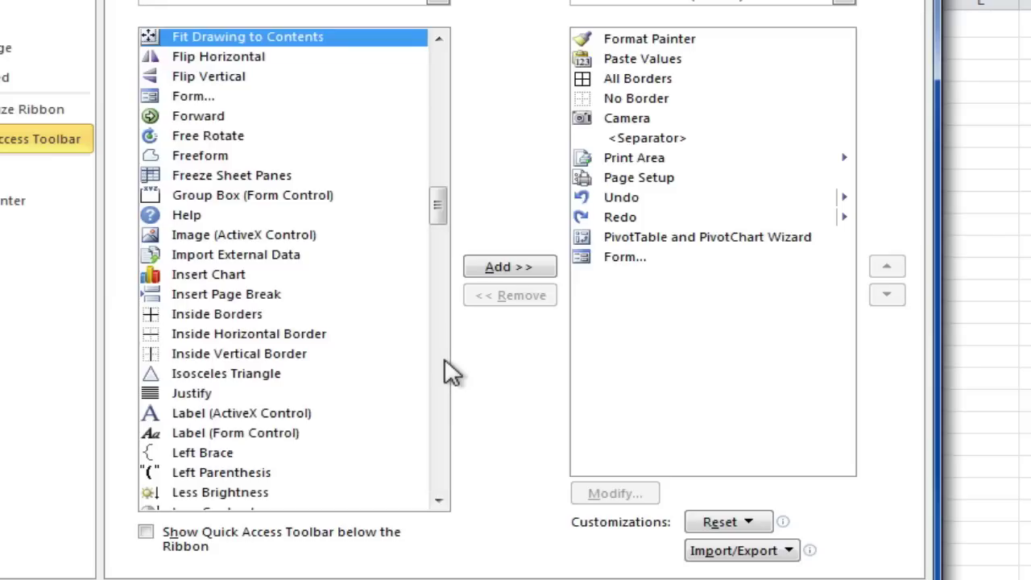
click(225, 97)
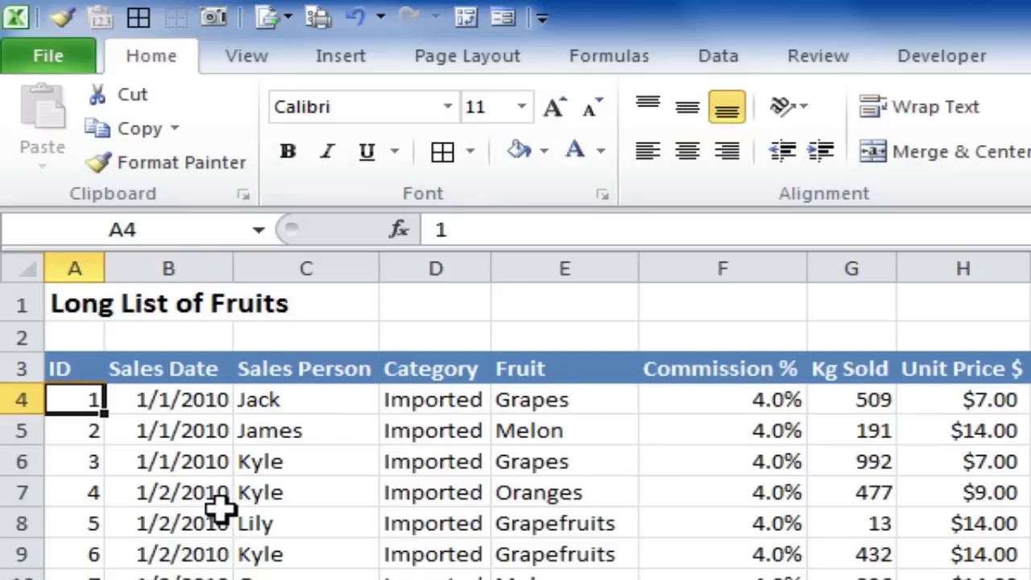
click(198, 433)
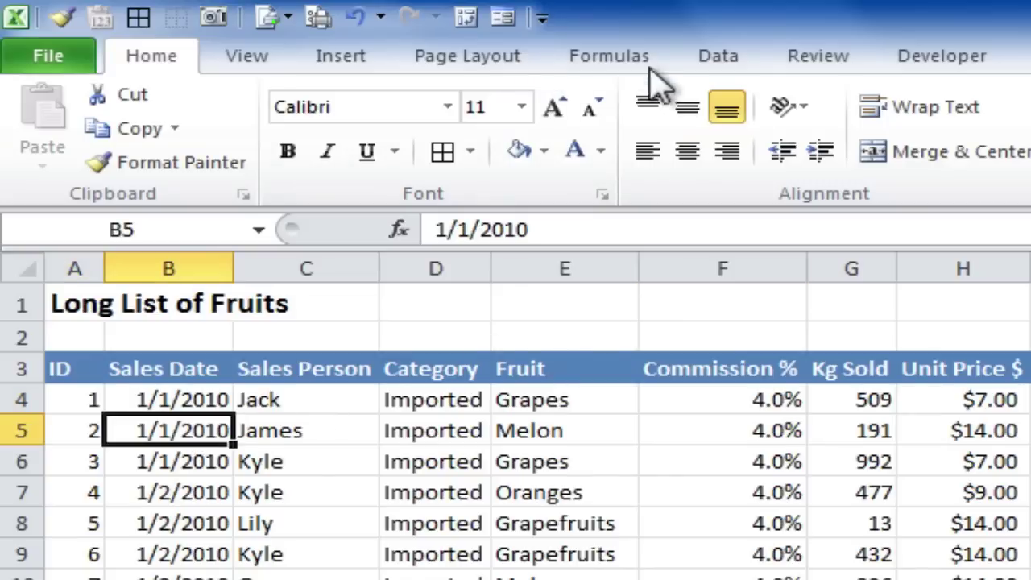
click(502, 17)
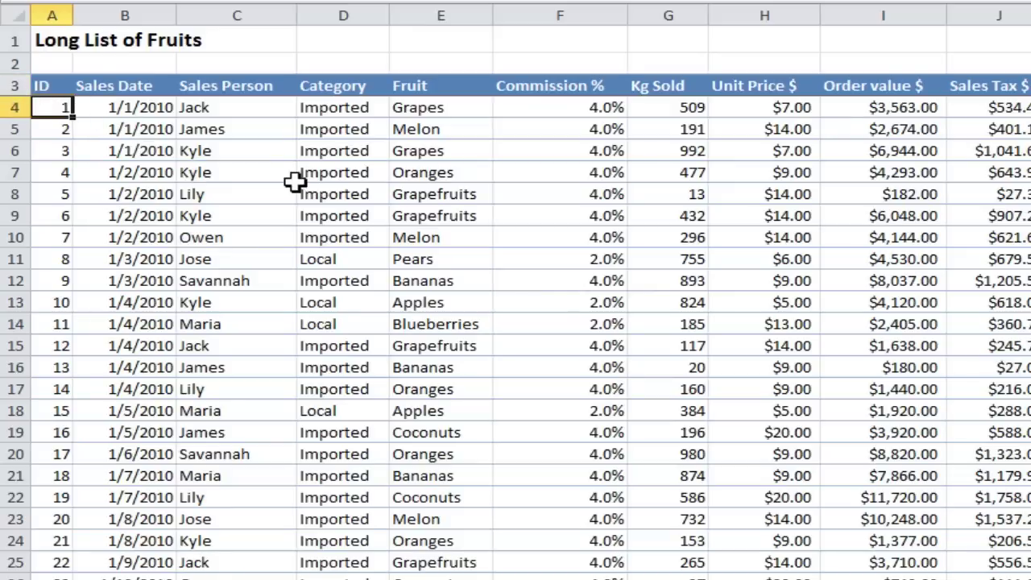
scroll(368, 222, down, 10)
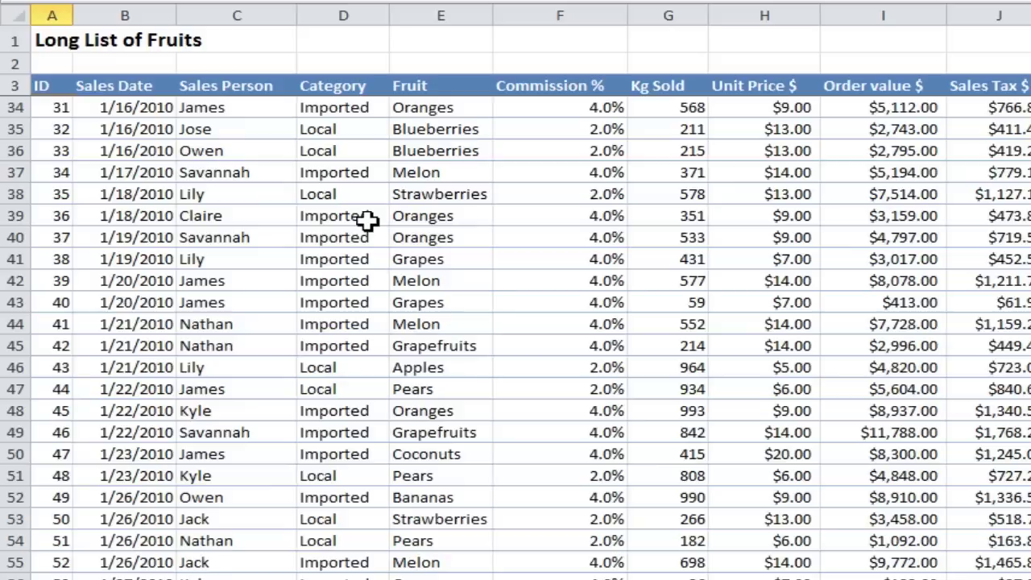
scroll(367, 222, down, 6)
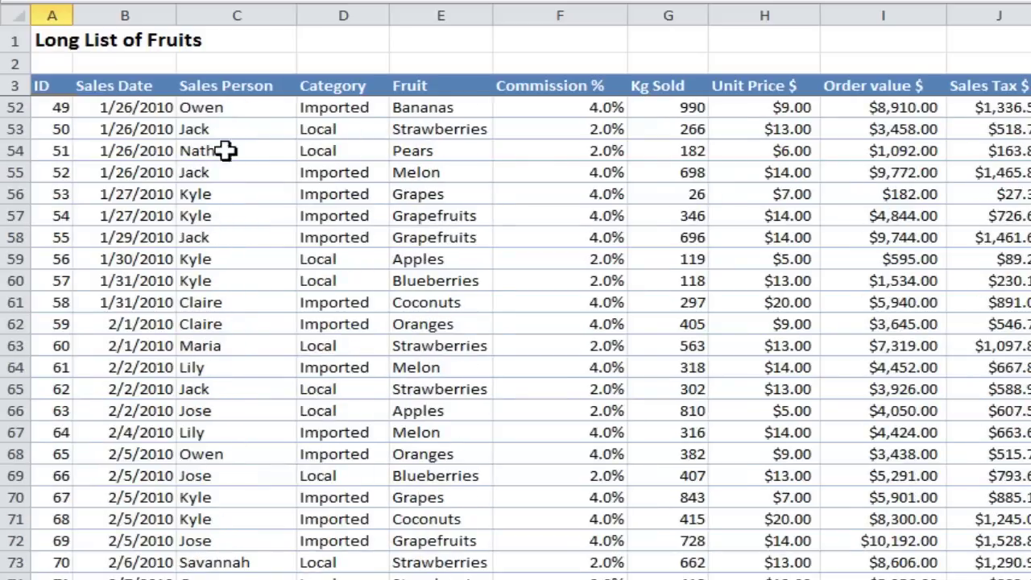
scroll(279, 172, down, 13)
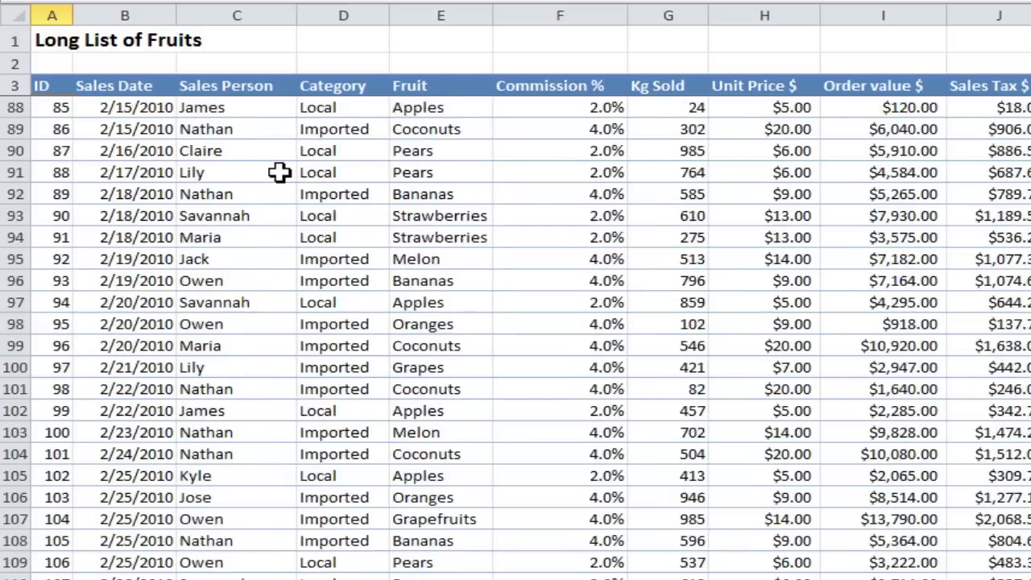
scroll(279, 172, down, 19)
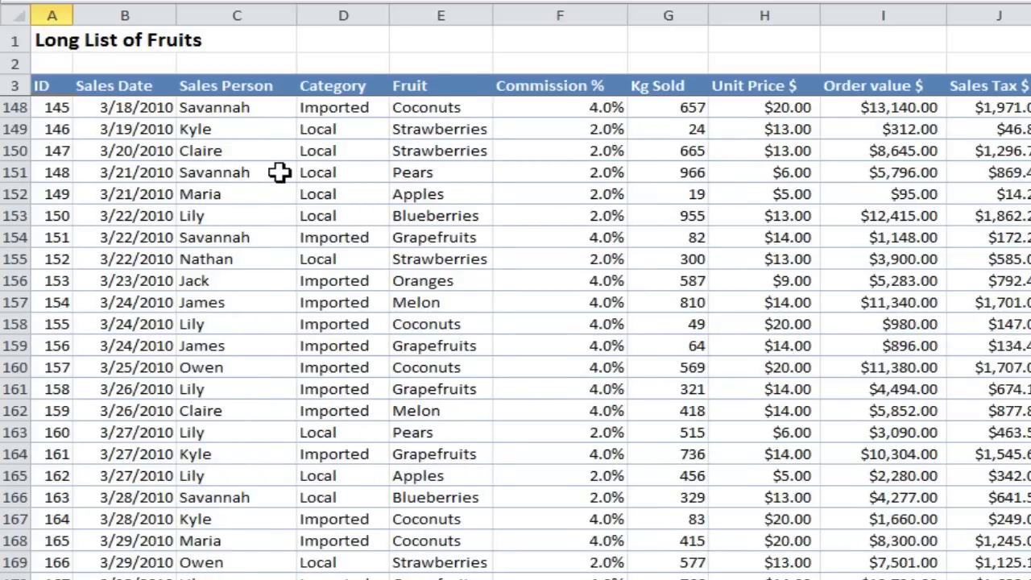
scroll(279, 171, up, 20)
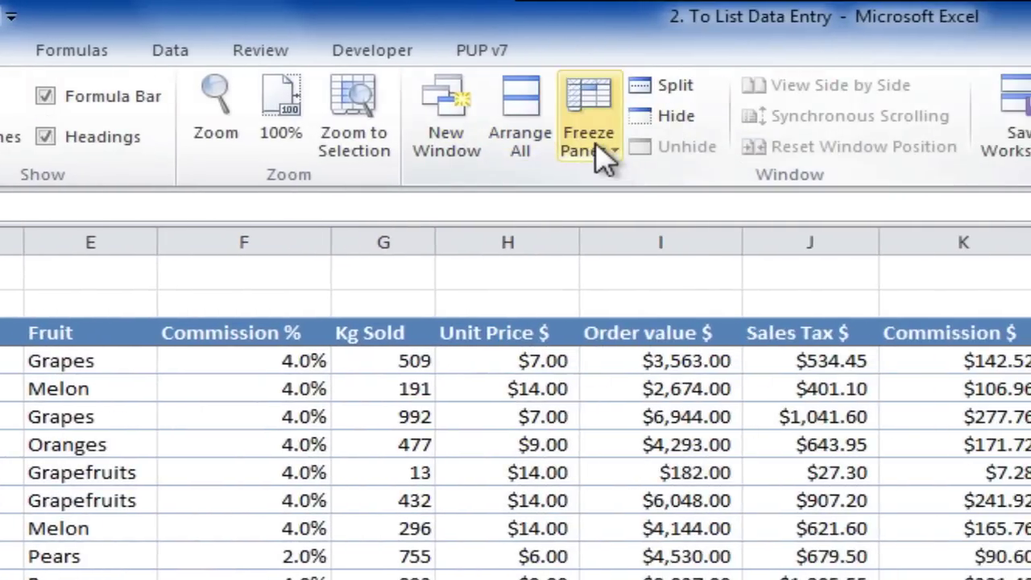
Unfreeze the panes and check how the fruit list scrolls without frozen headers.
click(606, 149)
click(621, 186)
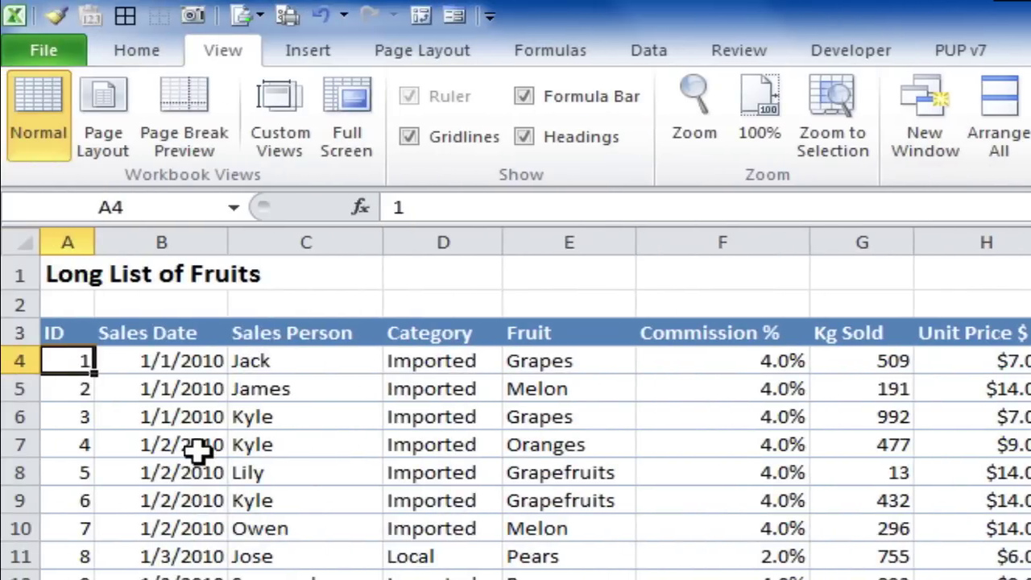
scroll(197, 453, down, 10)
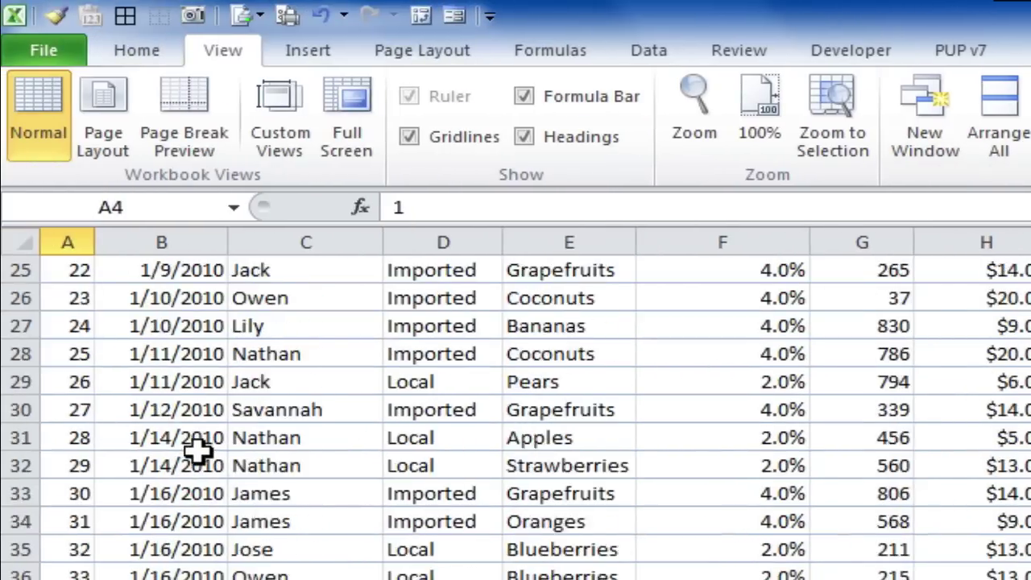
scroll(197, 453, up, 10)
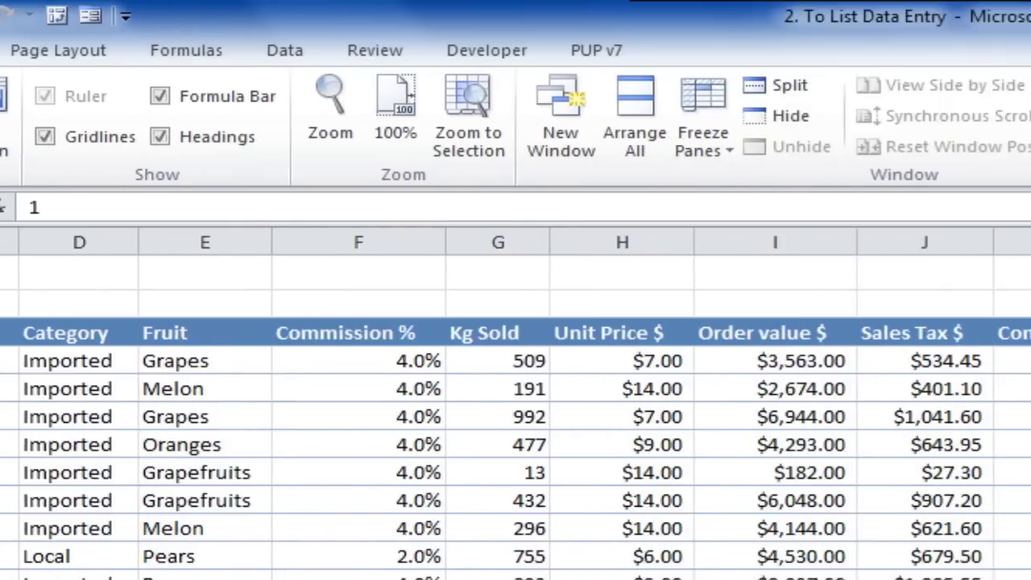
Freeze rows 1–3 above A4 and confirm the headers stay put when scrolling.
click(575, 149)
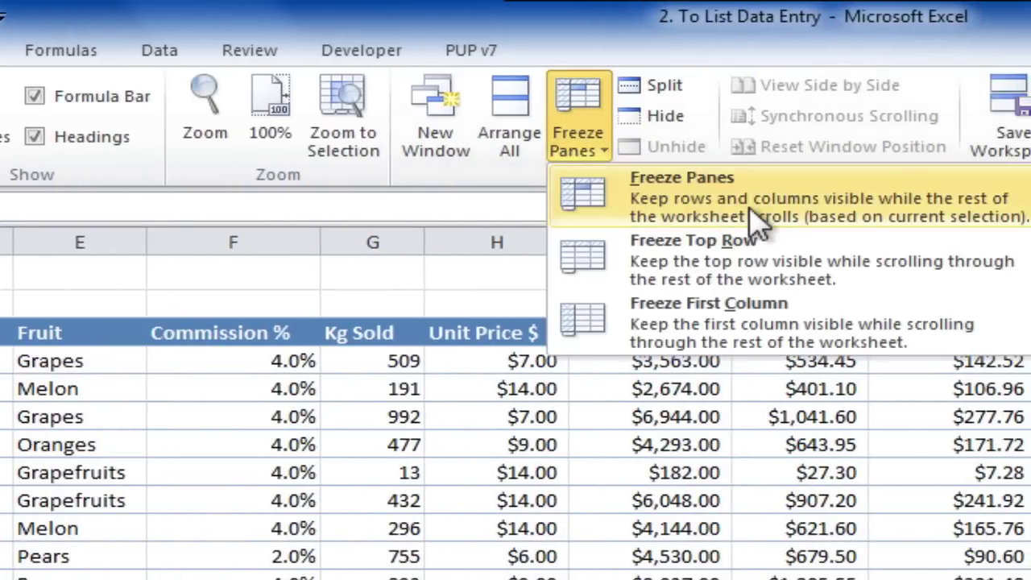
click(701, 189)
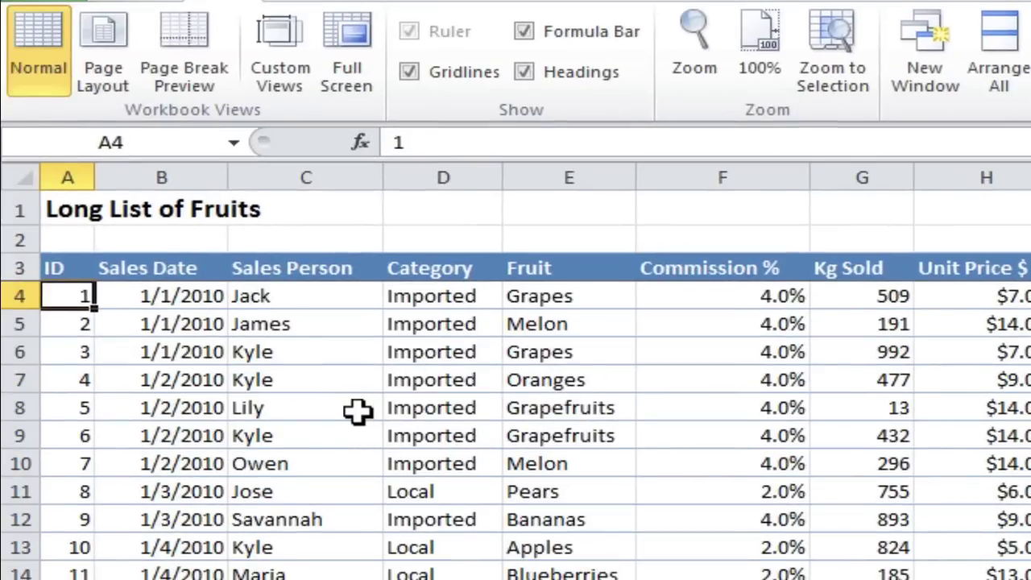
scroll(358, 411, down, 8)
scroll(358, 411, down, 3)
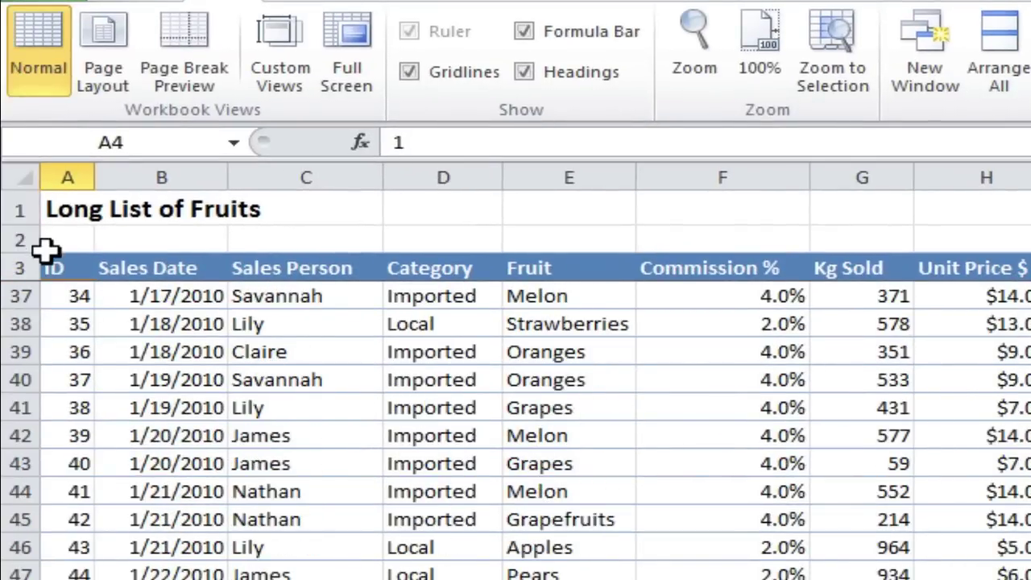
scroll(318, 380, down, 9)
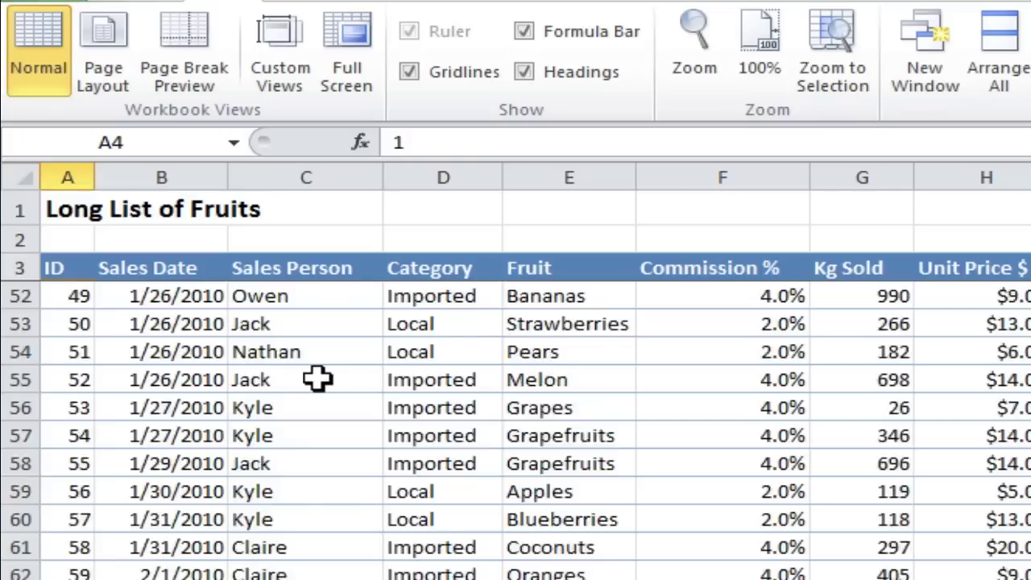
scroll(318, 379, up, 20)
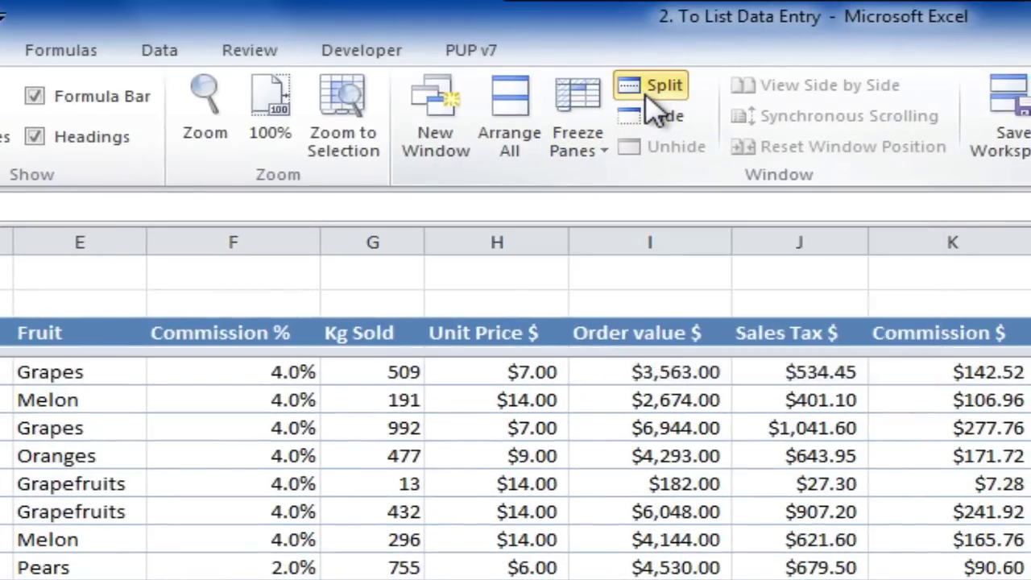
Split the window and drag the split bar down below row 12 to enlarge the top pane.
click(648, 87)
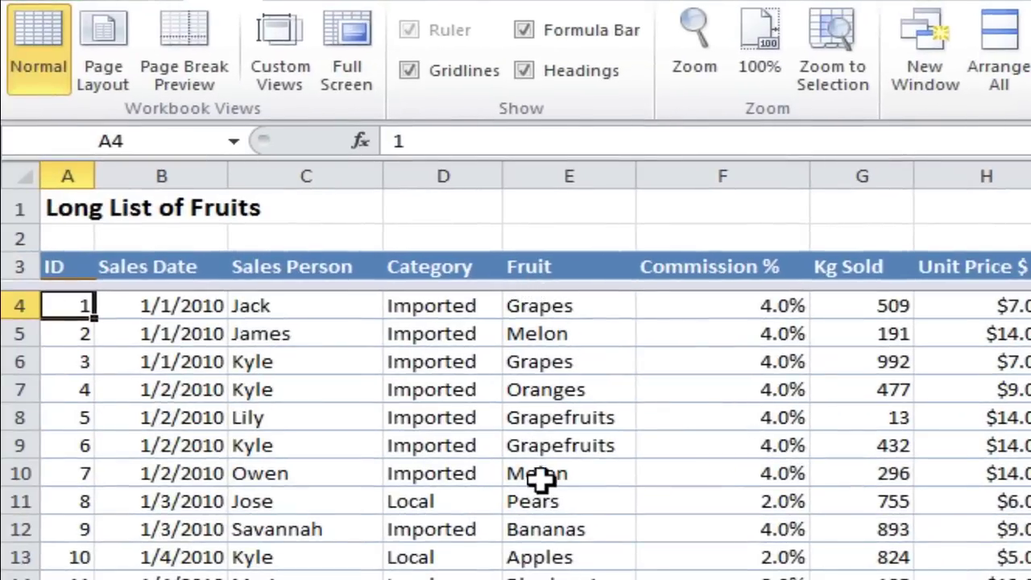
scroll(464, 502, down, 10)
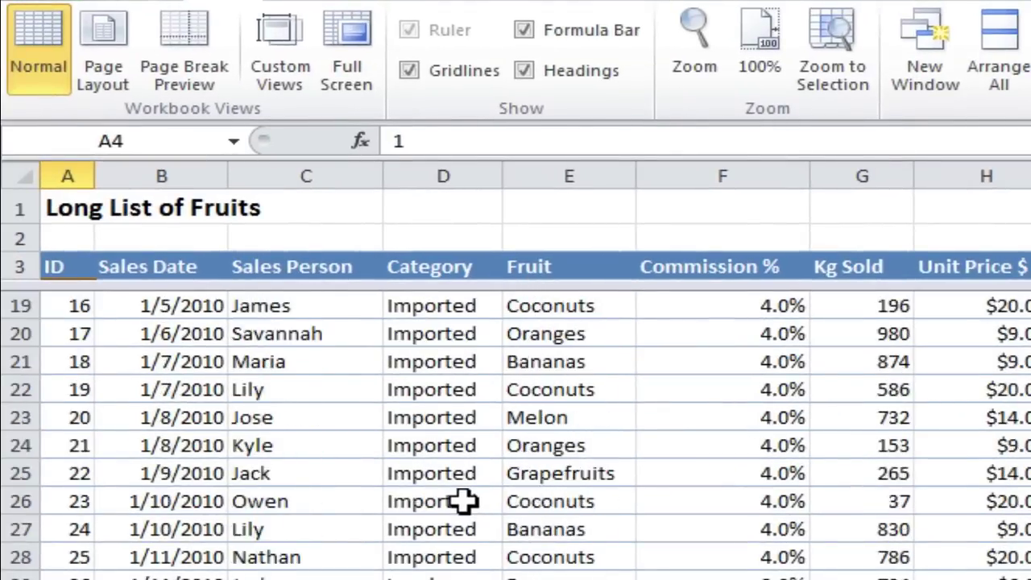
scroll(464, 502, down, 4)
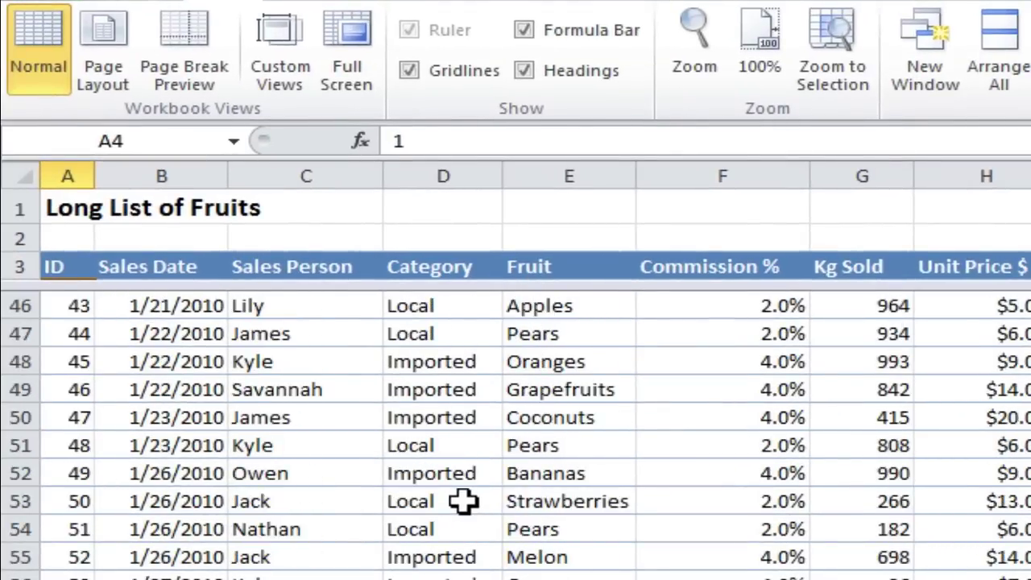
scroll(465, 501, down, 3)
scroll(464, 502, down, 3)
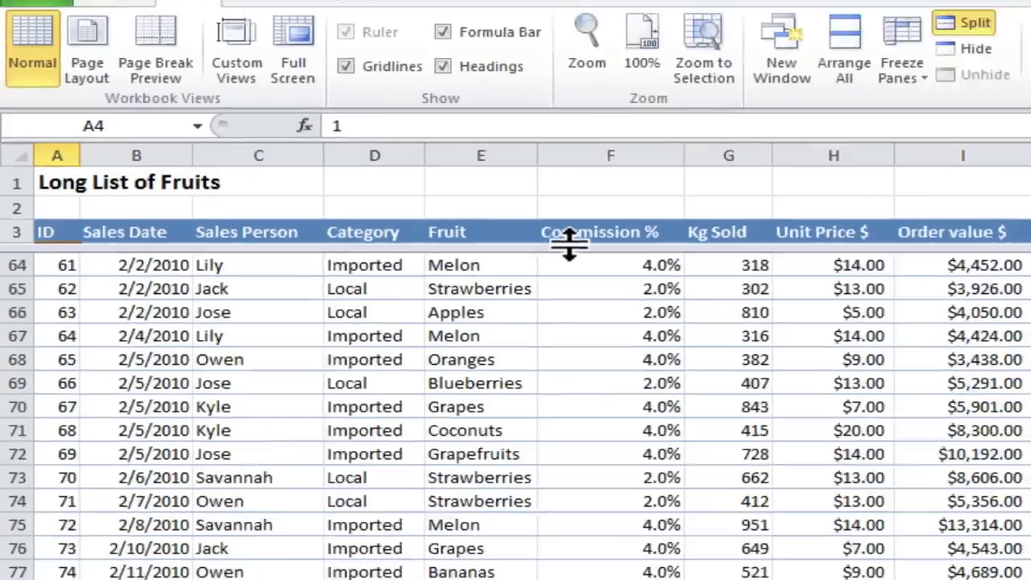
drag(570, 245, 574, 467)
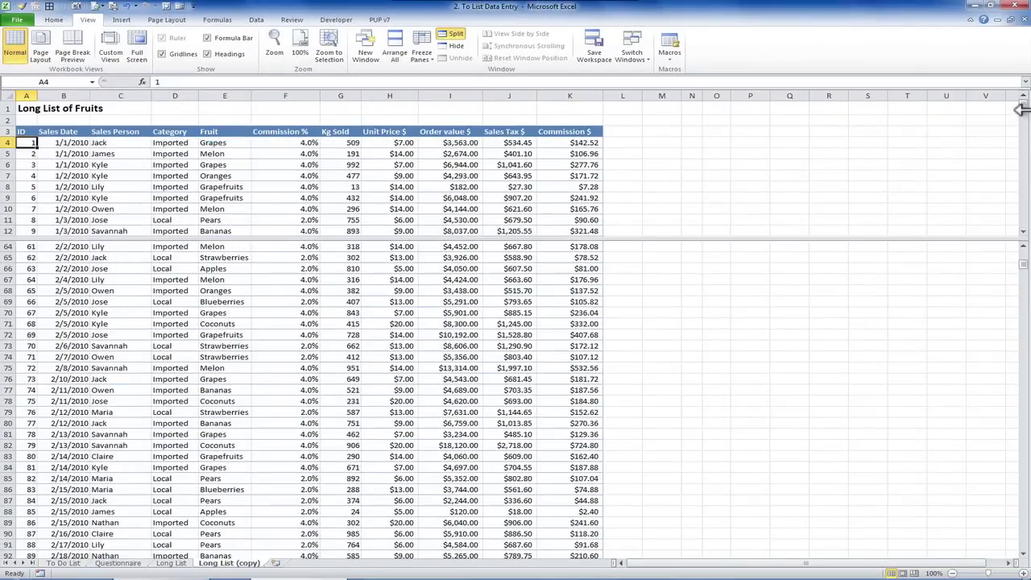
drag(1025, 112, 1021, 90)
Remove the existing split and create a four-way split at cell K20.
key(alt+w)
key(s)
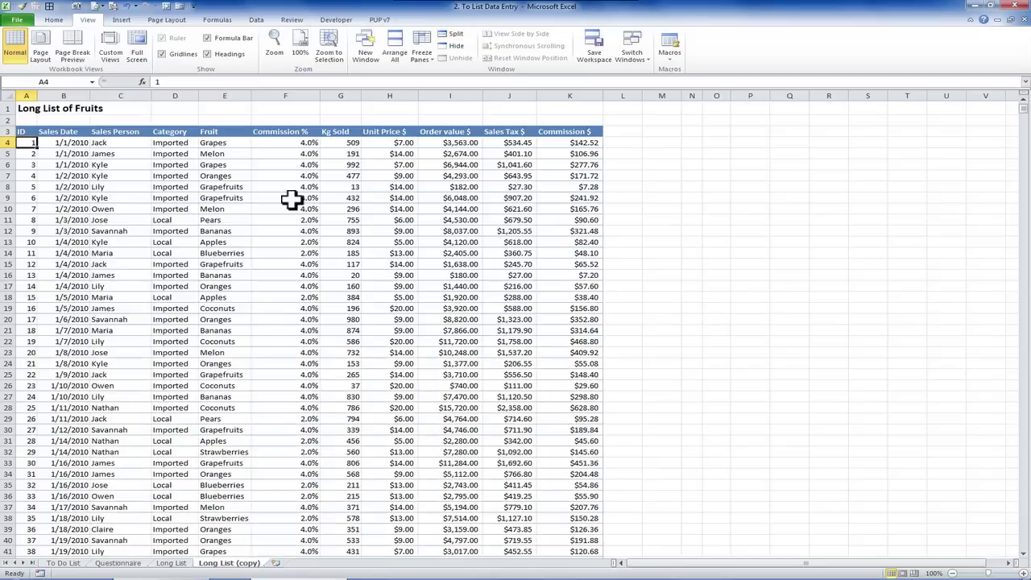
click(573, 318)
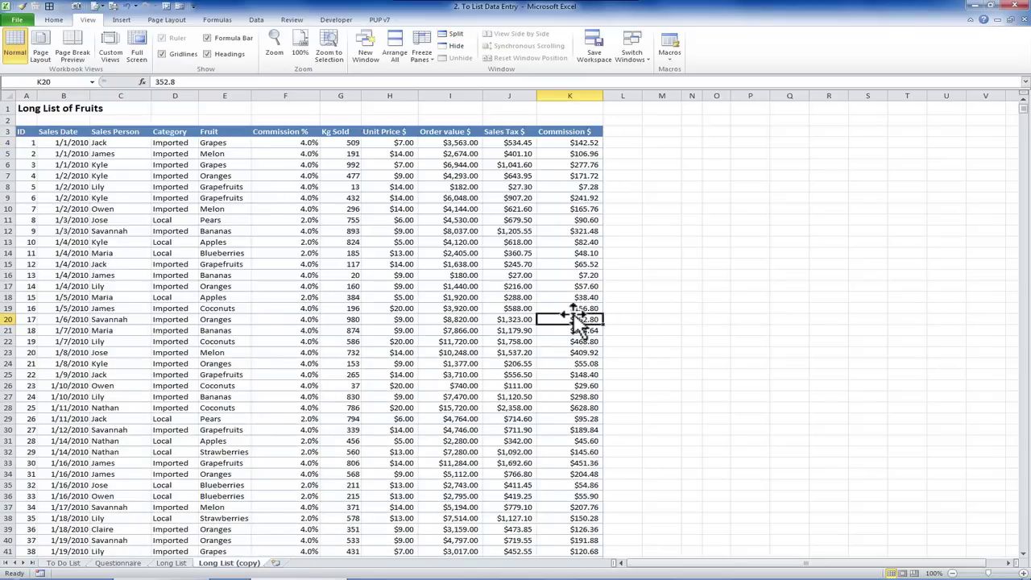
click(456, 34)
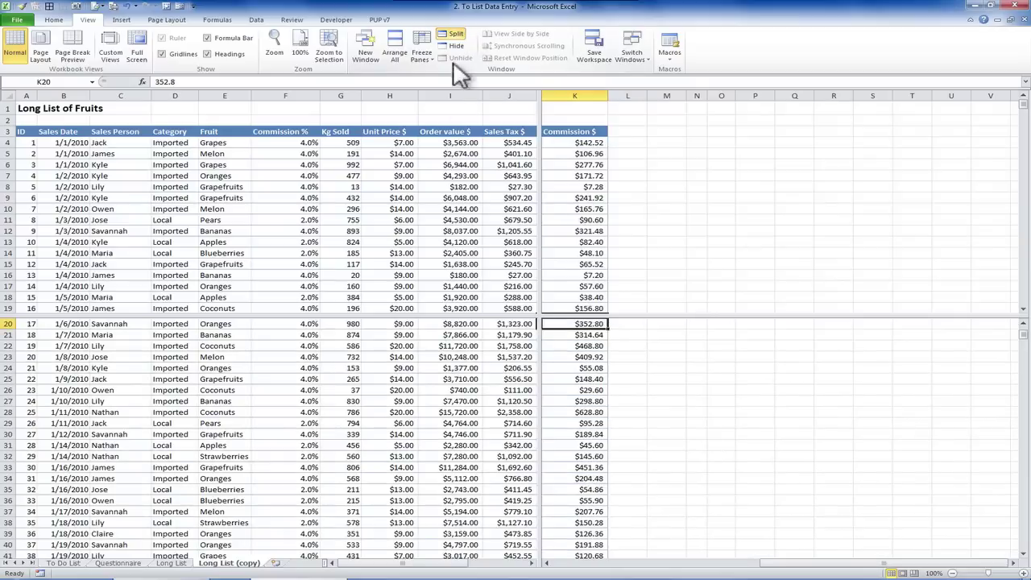
Shift the pane dividers toward column H, then remove the four-way split.
drag(540, 317, 364, 308)
drag(443, 374, 444, 282)
click(321, 206)
click(500, 233)
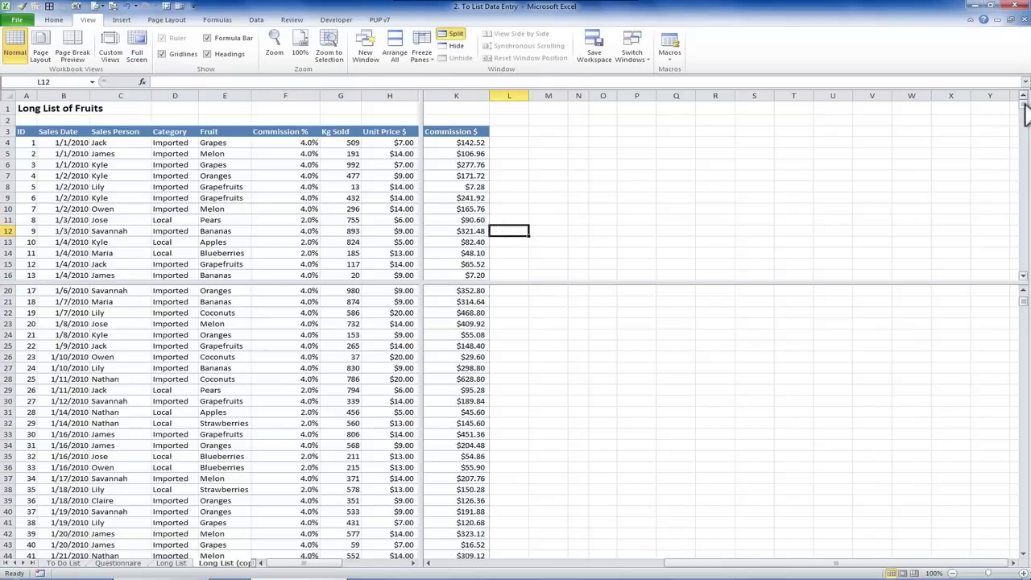
drag(1026, 115, 1026, 109)
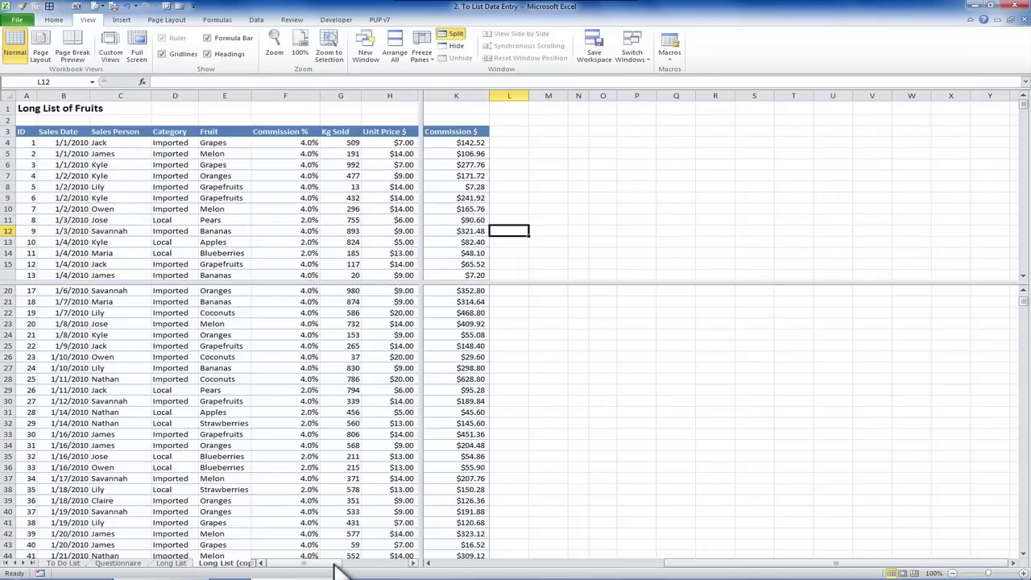
mouse_move(335, 564)
mouse_down()
mouse_move(379, 564)
mouse_move(320, 569)
mouse_up()
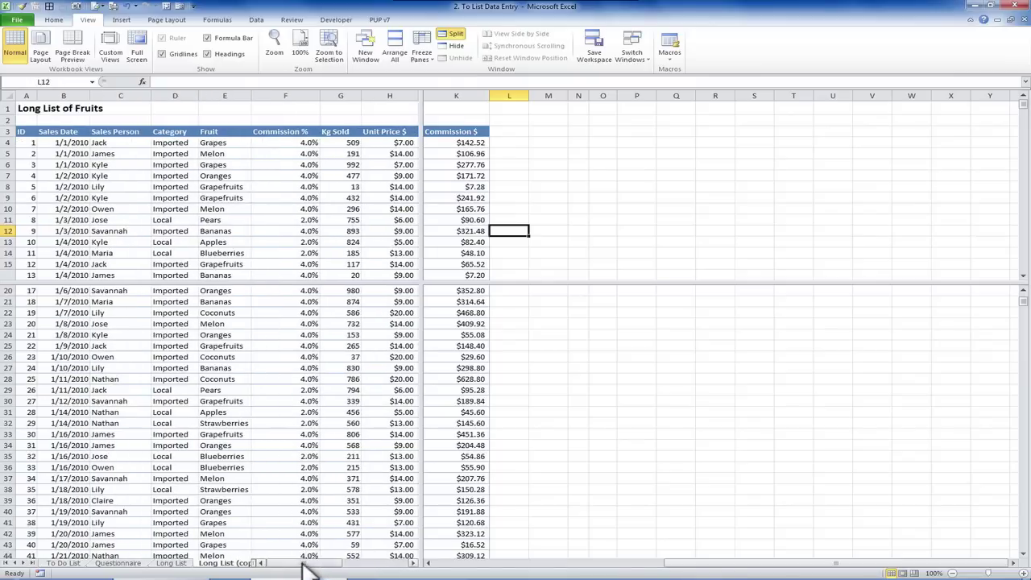
click(458, 36)
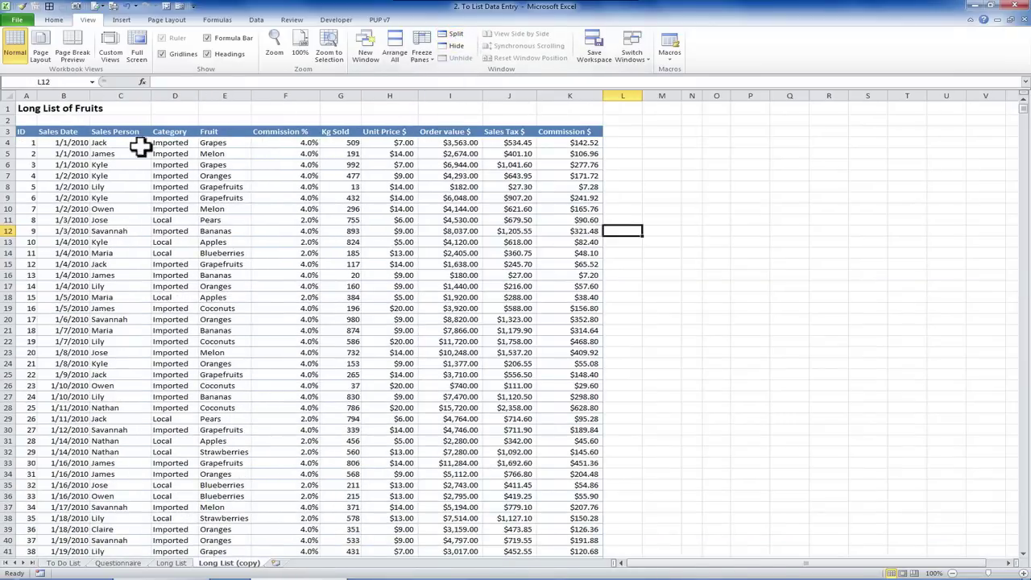
Select cell A4 in the fruit list and switch to the Insert commands.
click(25, 133)
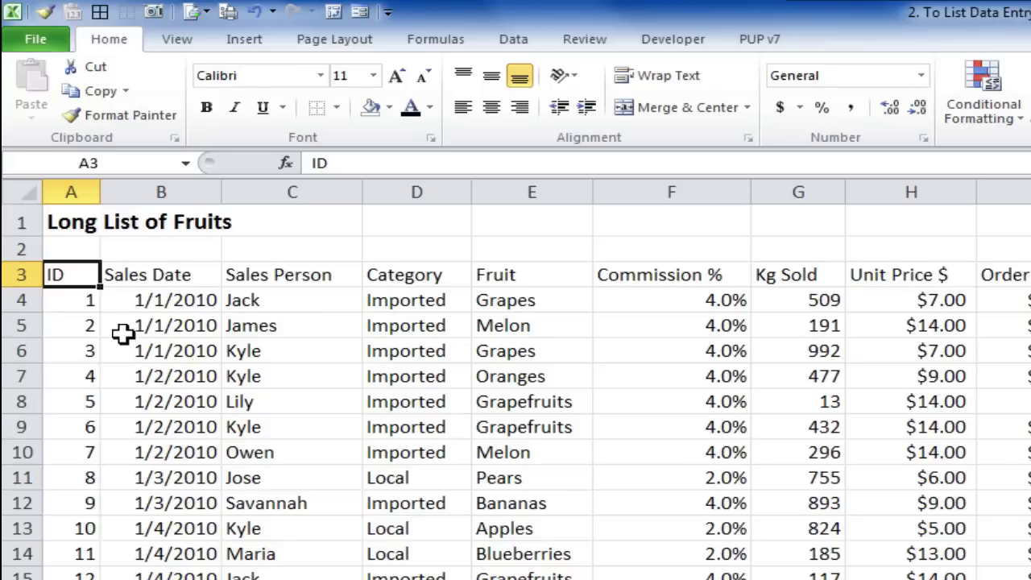
click(83, 298)
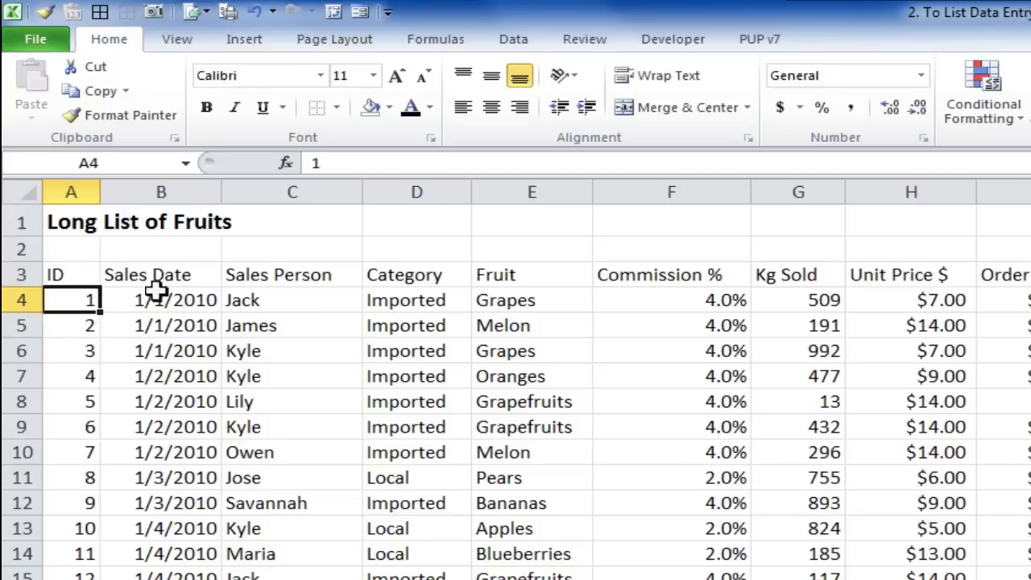
click(249, 44)
Convert $A$3:$K$2003 into a table with headers and bring up the table styles gallery.
click(100, 113)
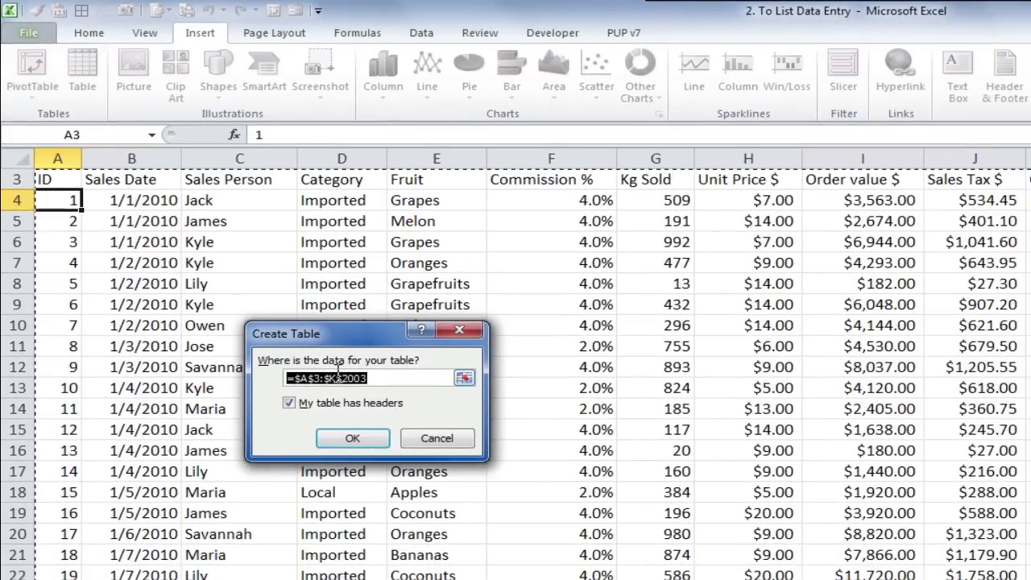
click(355, 441)
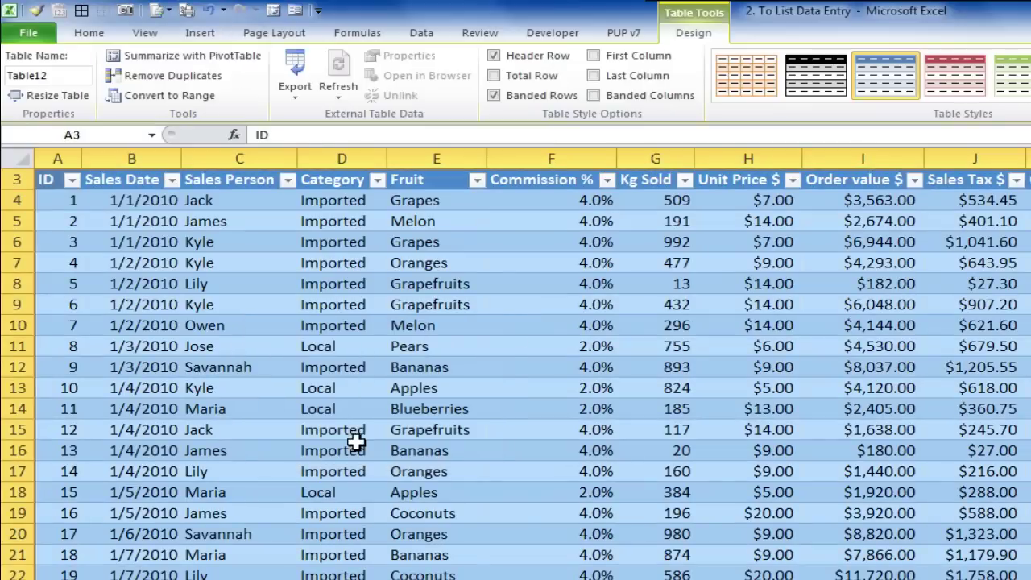
click(448, 280)
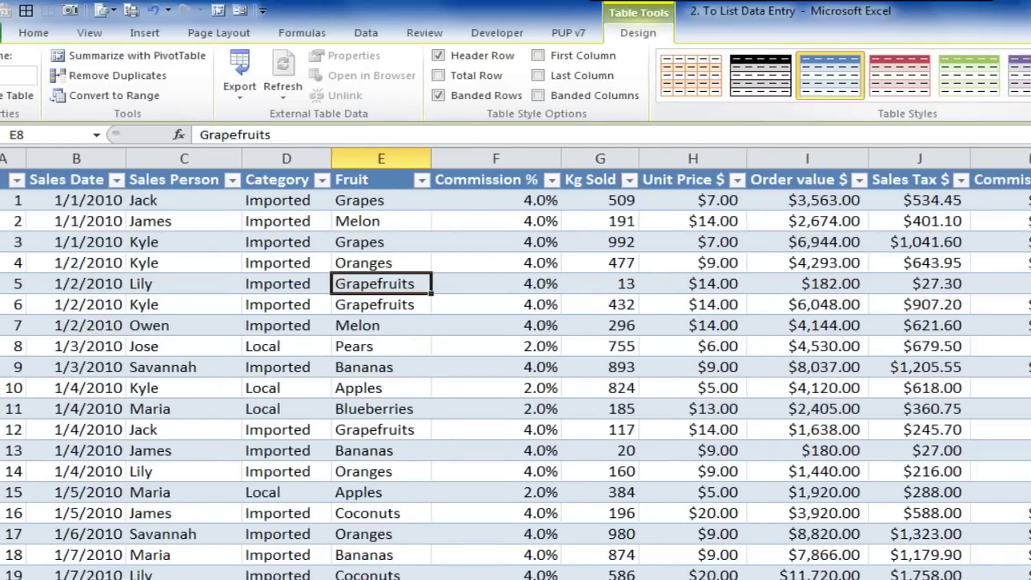
click(1030, 105)
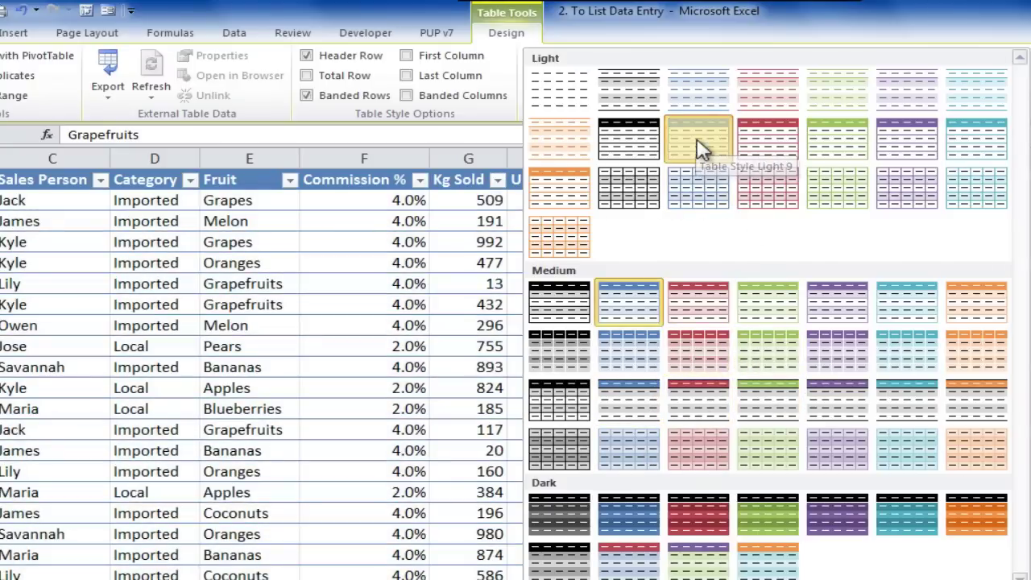
Try Table Style Light 9 and a total row, then switch banding from rows to columns.
click(699, 146)
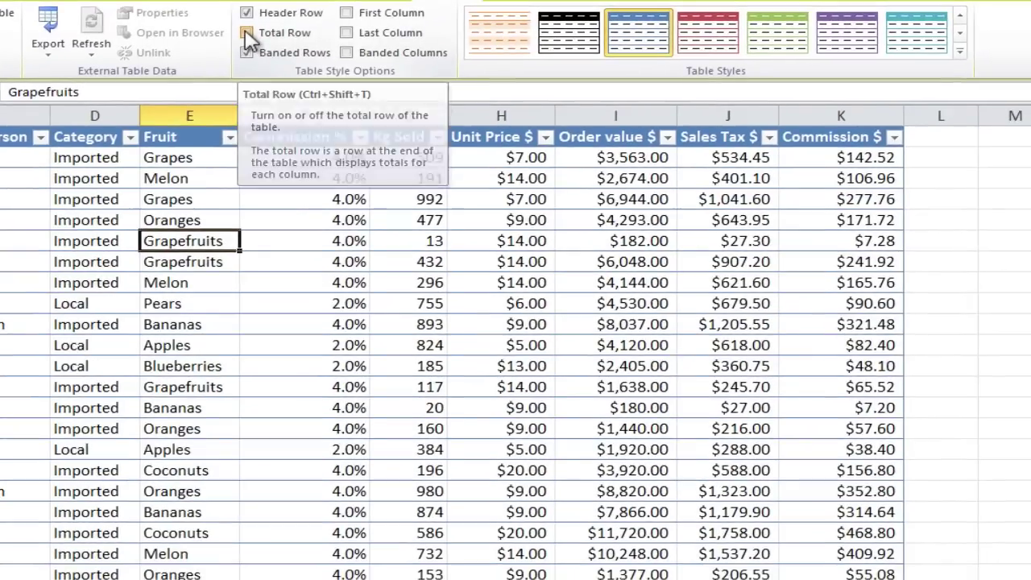
click(306, 75)
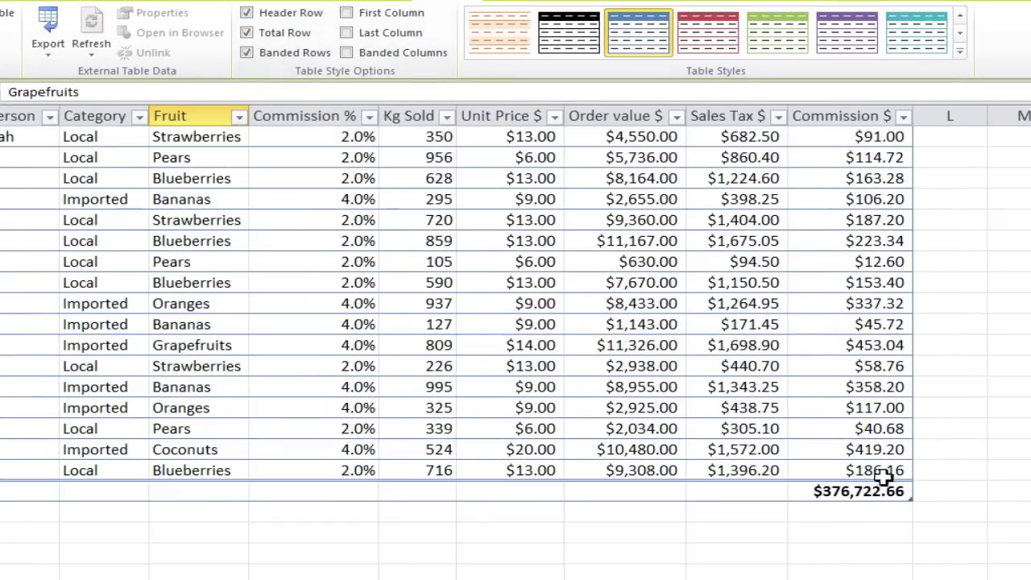
click(247, 33)
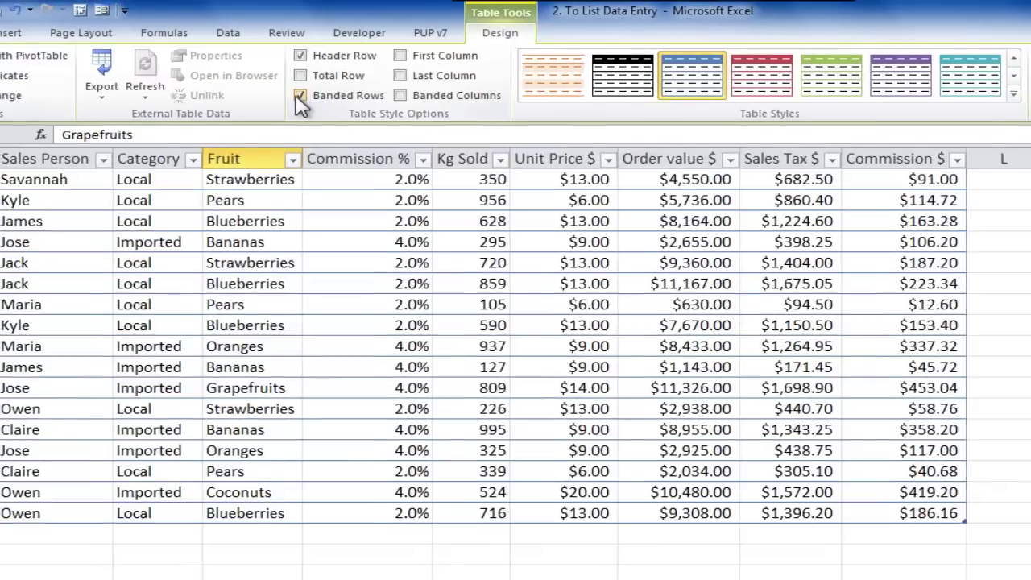
click(300, 95)
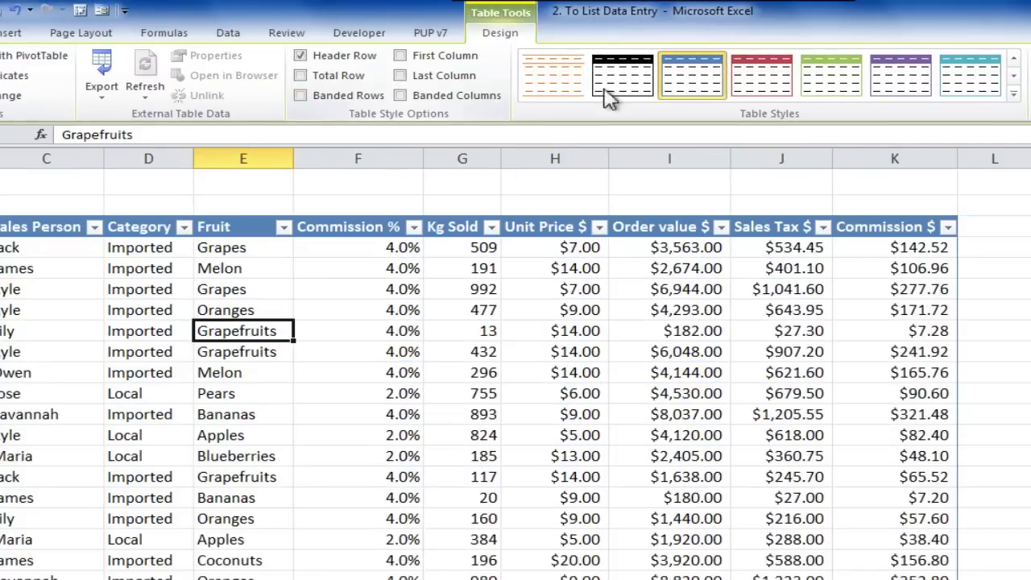
click(401, 97)
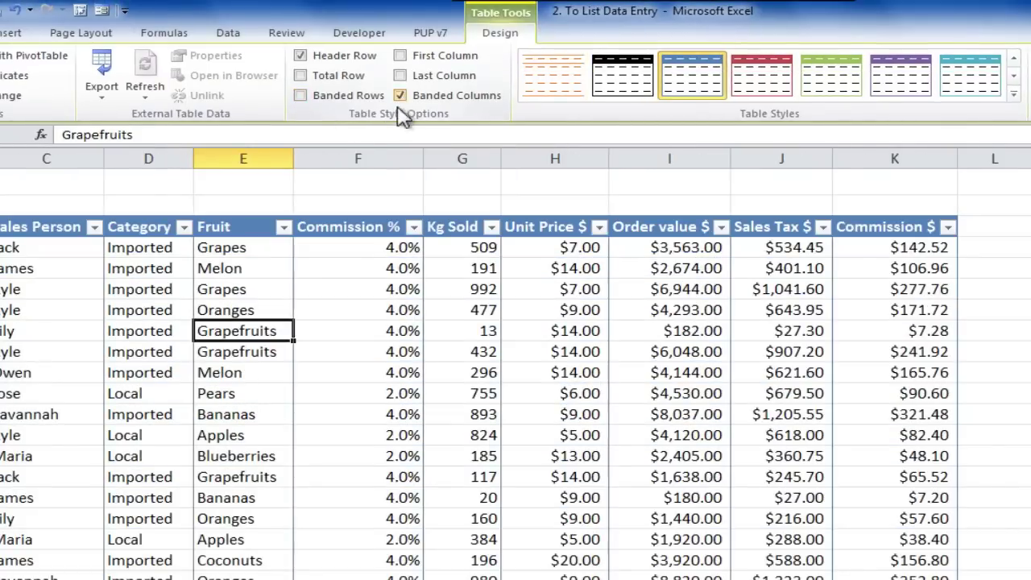
Apply the blue Medium table style, with column banding off and banded rows back on.
click(1013, 95)
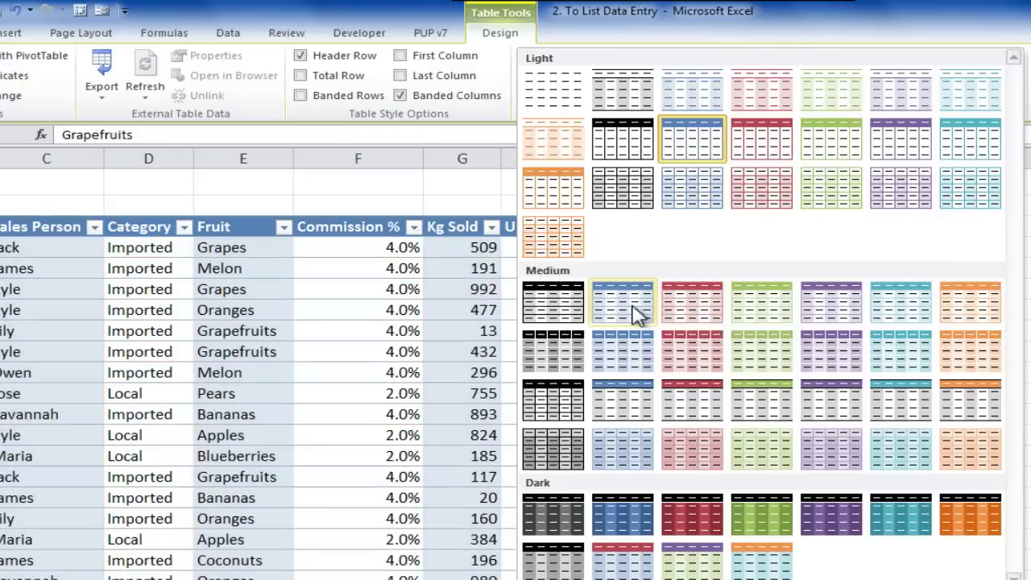
click(626, 357)
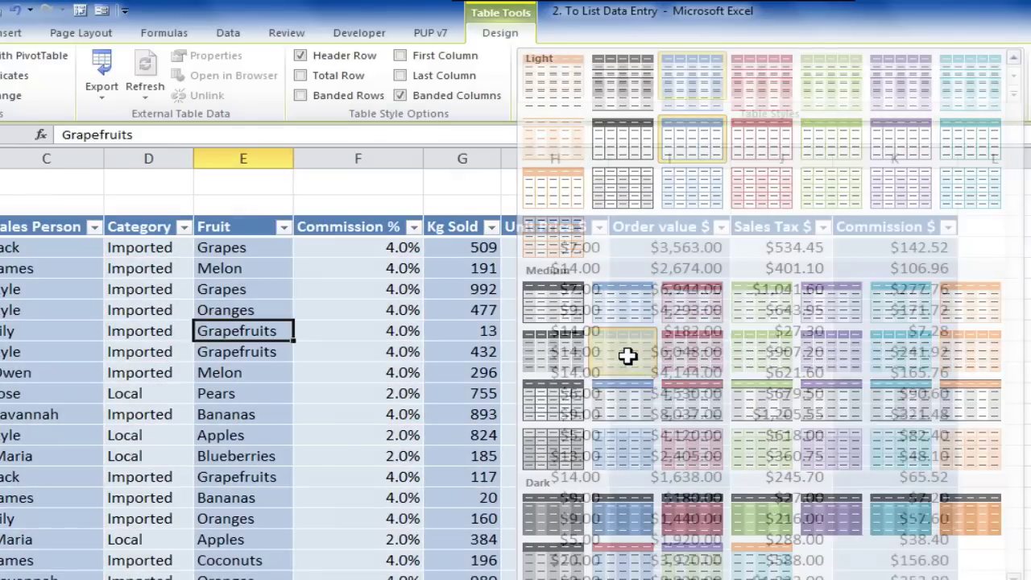
click(1014, 94)
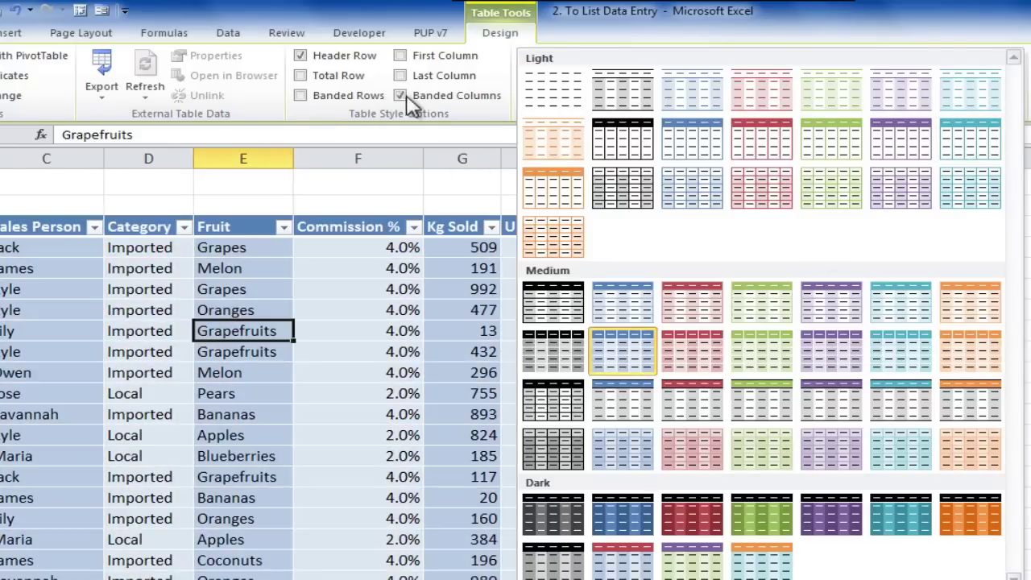
click(401, 95)
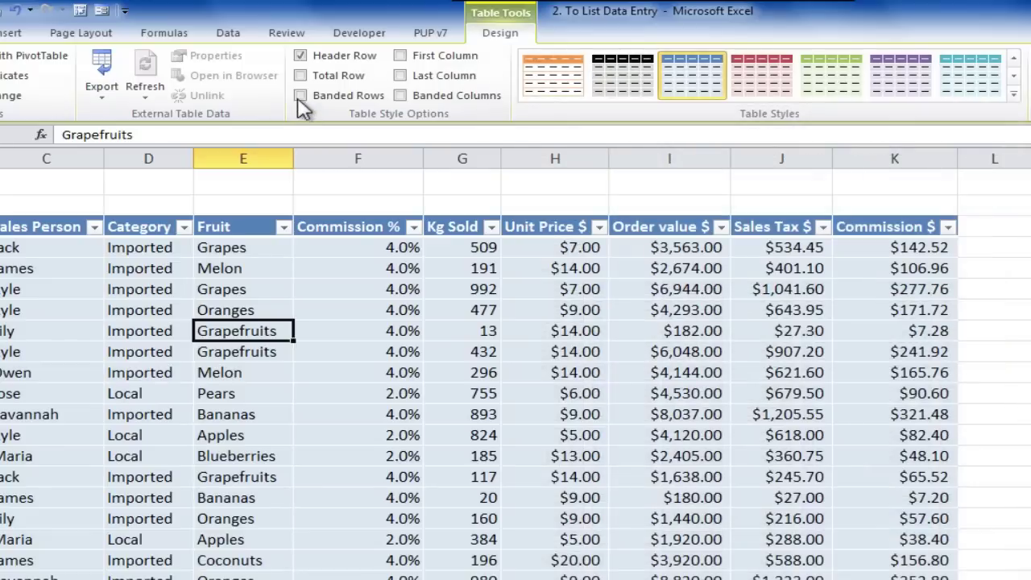
click(299, 95)
Browse the table styles list without changing the style, then select a cell near the table's top.
click(1013, 95)
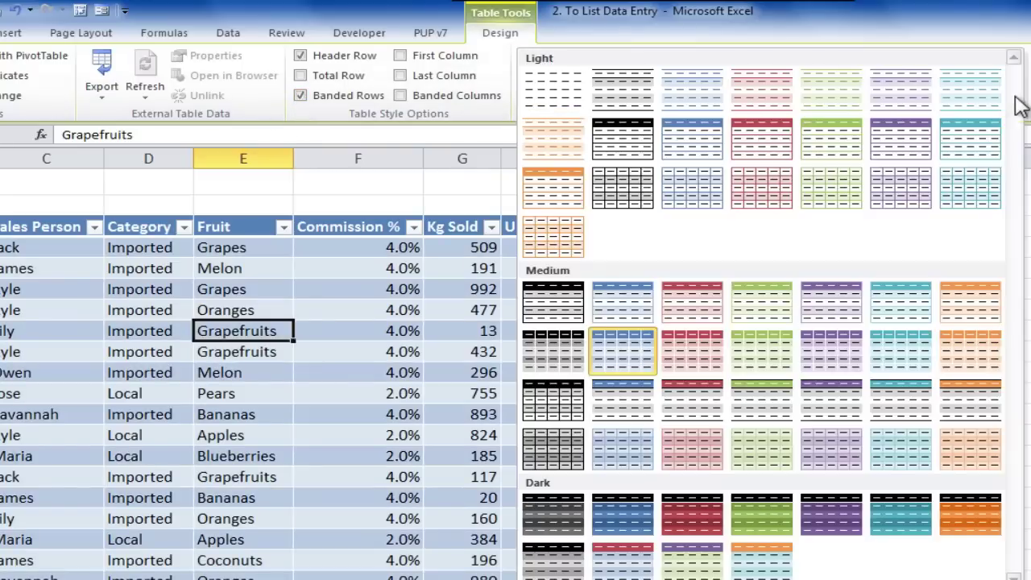
click(381, 152)
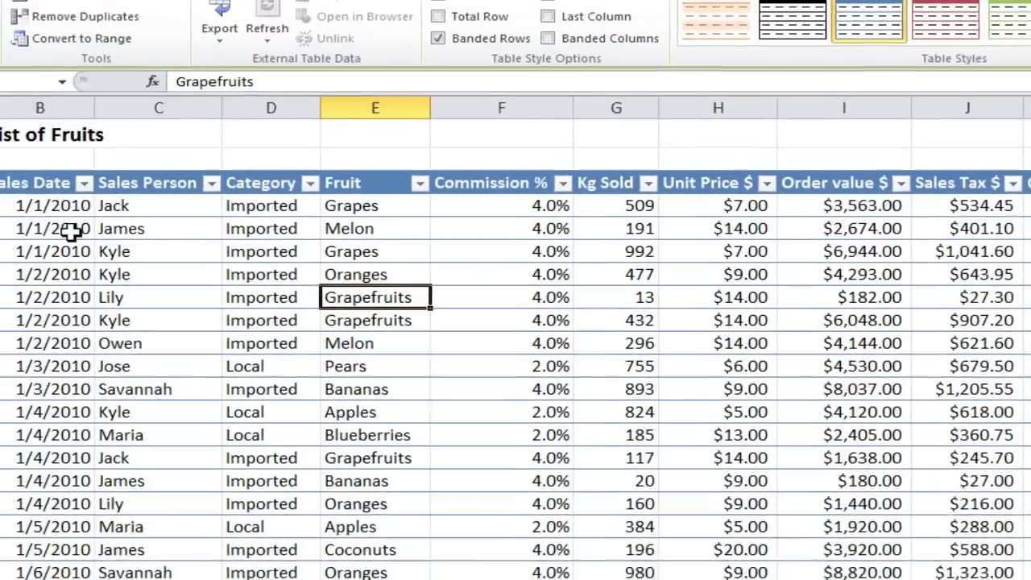
click(75, 231)
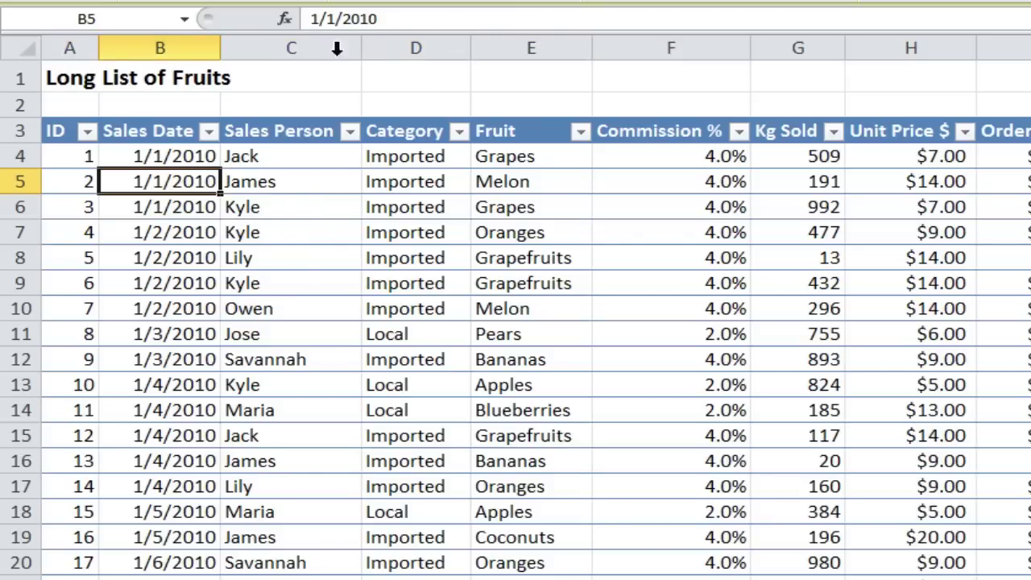
scroll(296, 214, down, 3)
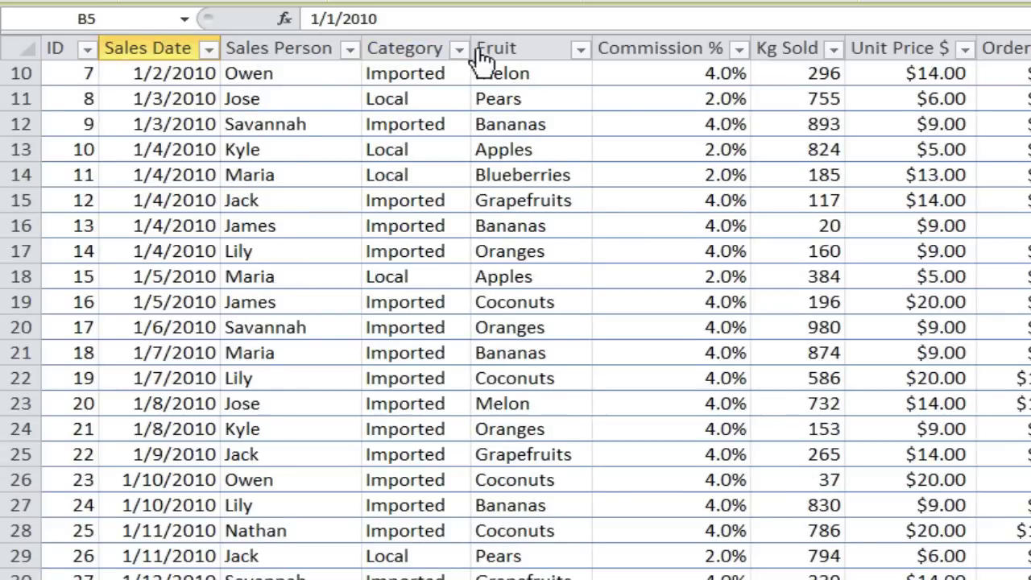
scroll(751, 302, down, 20)
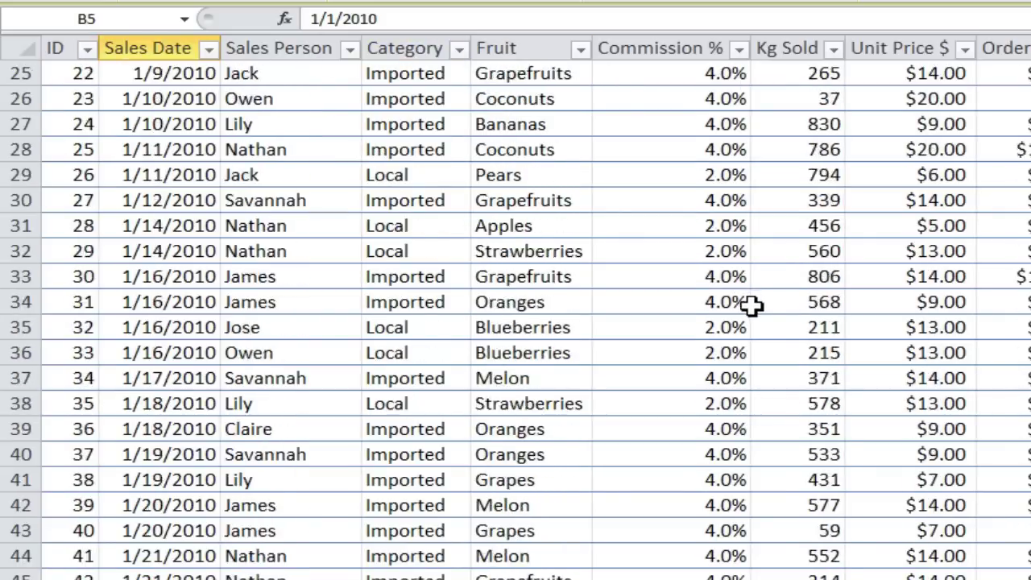